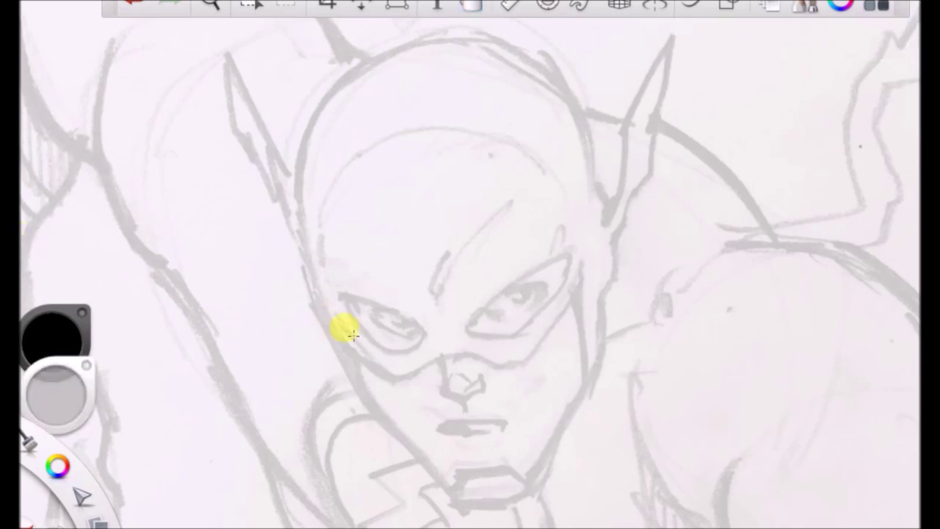
Ink the jawline on both sides of the face and the angular chin in black over the sketch.
mouse_move(330, 318)
left_mouse_down()
mouse_move(374, 417)
mouse_move(447, 460)
left_mouse_up()
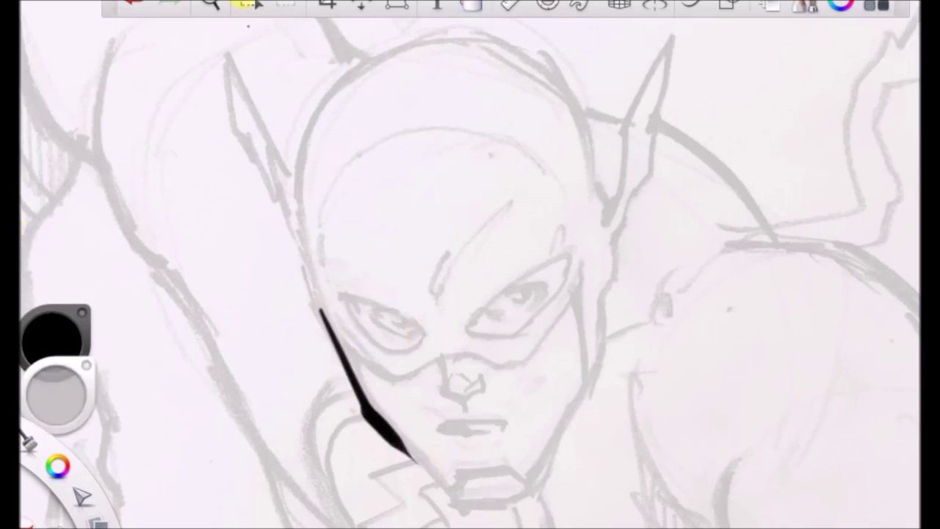
left_click(211, 4)
left_click_drag(571, 304, 558, 174)
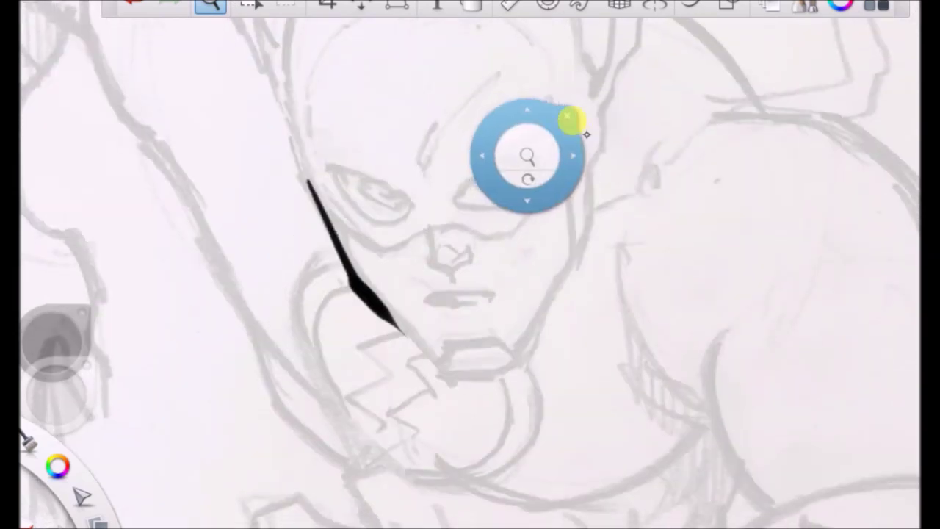
left_click(563, 115)
mouse_move(409, 331)
left_mouse_down()
mouse_move(449, 381)
mouse_move(520, 373)
left_mouse_up()
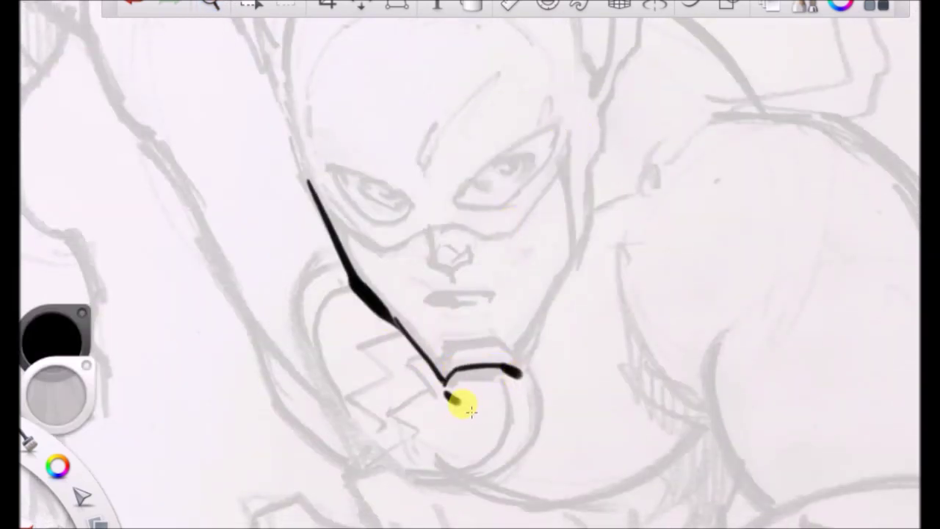
left_click_drag(450, 396, 519, 398)
mouse_move(599, 171)
left_mouse_down()
mouse_move(597, 273)
mouse_move(600, 246)
mouse_move(524, 384)
left_mouse_up()
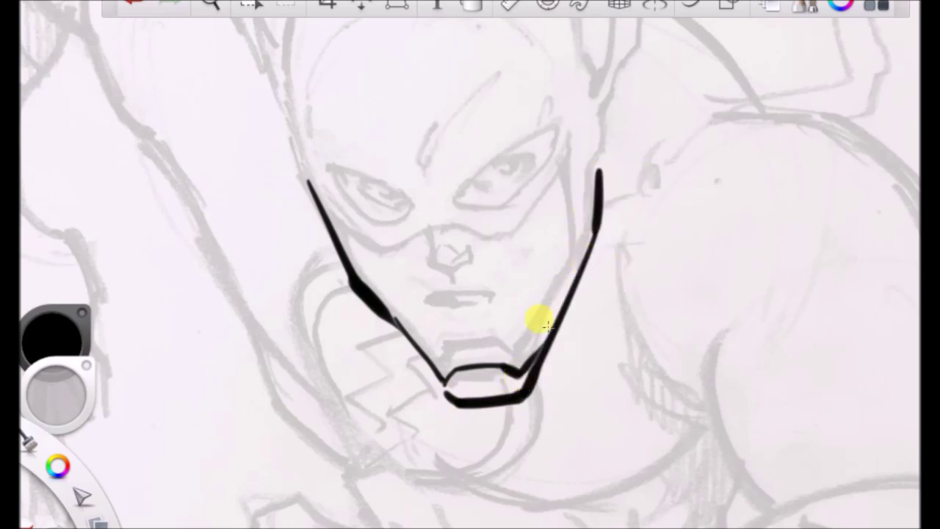
left_click_drag(396, 323, 446, 395)
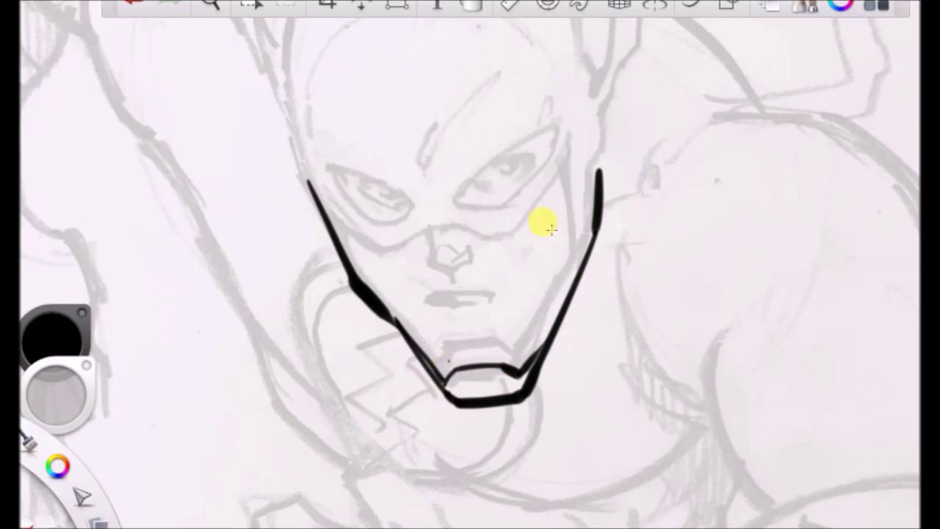
Ink the slightly open mouth, the small mark below the lower lip and the base of the nose.
left_click_drag(438, 320, 512, 321)
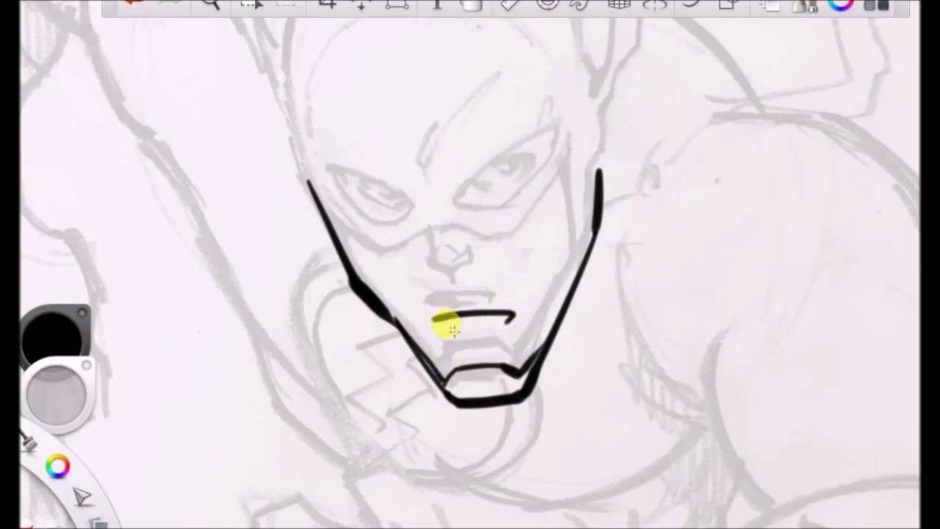
mouse_move(449, 320)
left_mouse_down()
mouse_move(510, 330)
mouse_move(500, 350)
mouse_move(471, 353)
mouse_move(492, 342)
left_mouse_up()
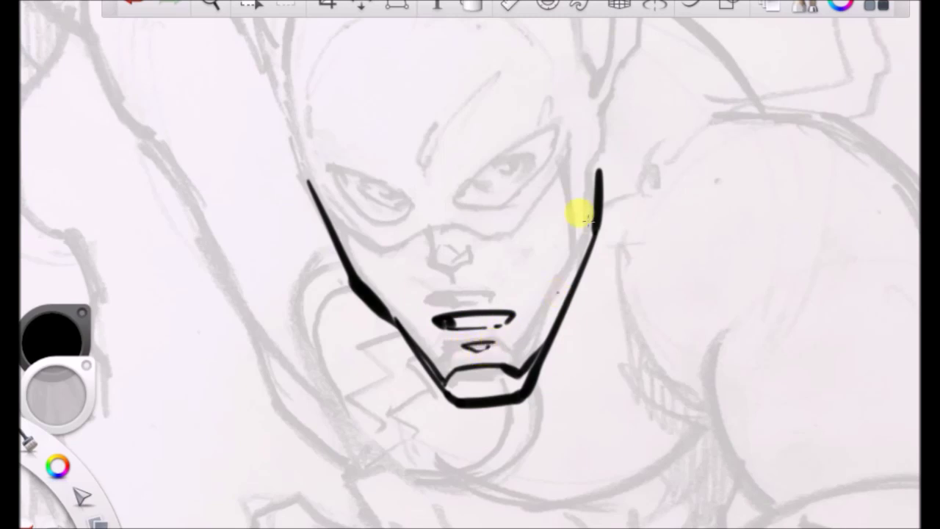
mouse_move(438, 275)
left_mouse_down()
mouse_move(458, 286)
mouse_move(439, 276)
left_mouse_up()
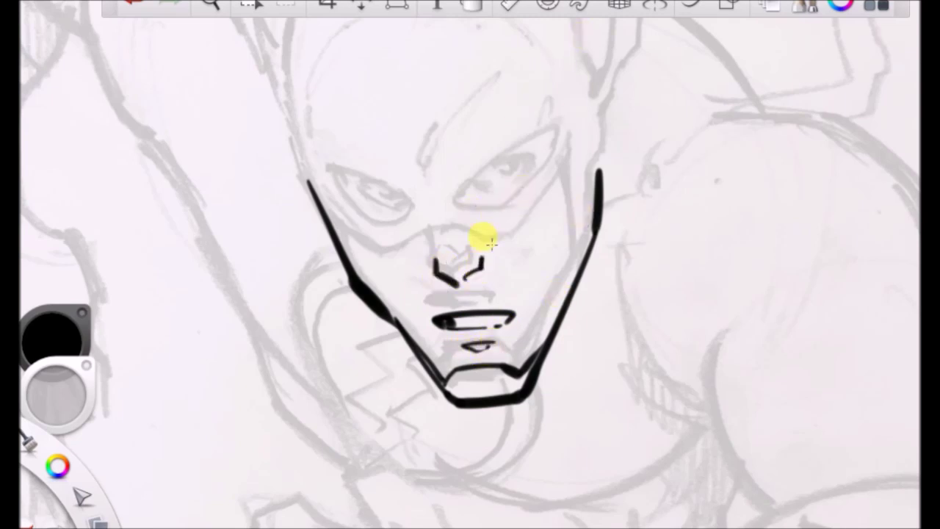
Ink the mask's lower edge across the nose and cheeks, including its short vertical edges at both sides of the face.
mouse_move(455, 228)
left_mouse_down()
mouse_move(504, 235)
mouse_move(566, 189)
mouse_move(581, 194)
mouse_move(575, 254)
left_mouse_up()
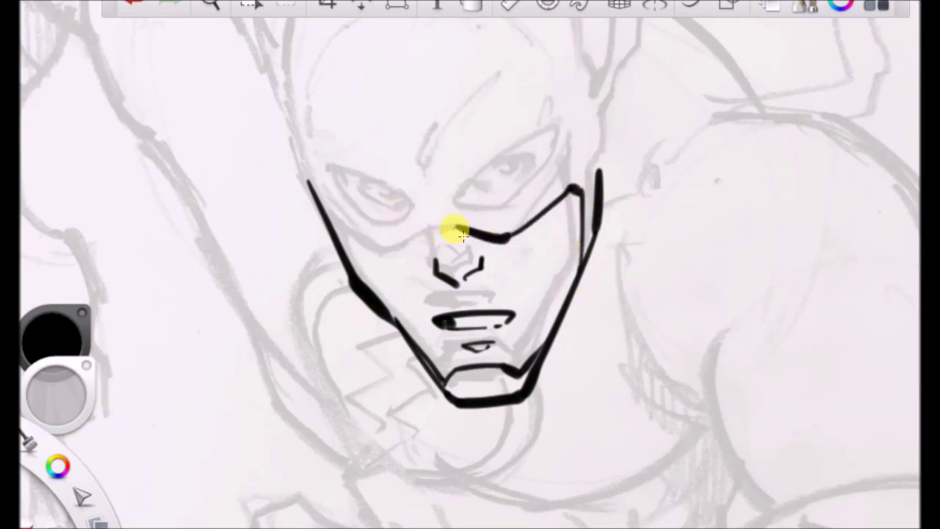
mouse_move(336, 228)
left_mouse_down()
mouse_move(395, 260)
mouse_move(455, 228)
left_mouse_up()
left_click_drag(349, 243, 357, 282)
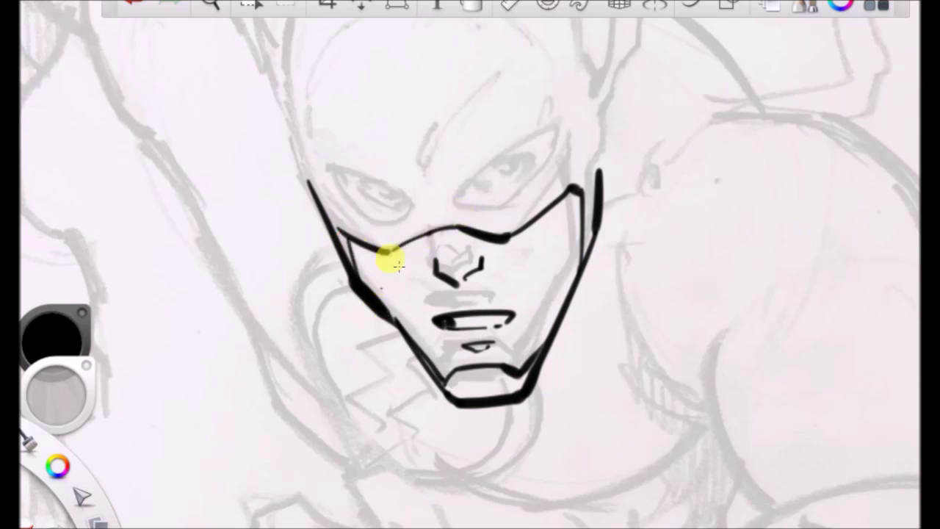
Ink the outlines of both almond-shaped eye openings in the mask, with heavier inner corners.
mouse_move(563, 133)
left_mouse_down()
mouse_move(476, 199)
mouse_move(526, 211)
left_mouse_up()
left_click_drag(563, 137, 458, 203)
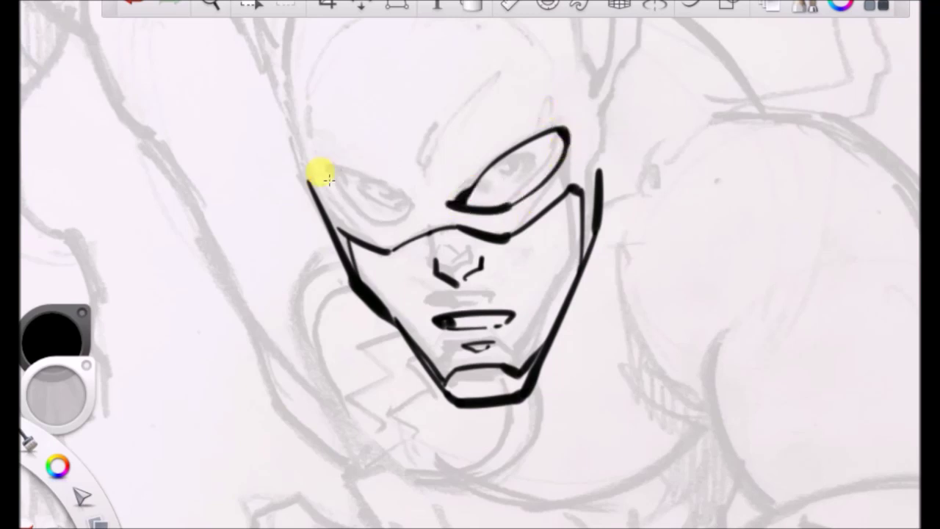
mouse_move(329, 179)
left_mouse_down()
mouse_move(397, 197)
mouse_move(415, 211)
left_mouse_up()
mouse_move(321, 166)
left_mouse_down()
mouse_move(380, 232)
mouse_move(419, 210)
left_mouse_up()
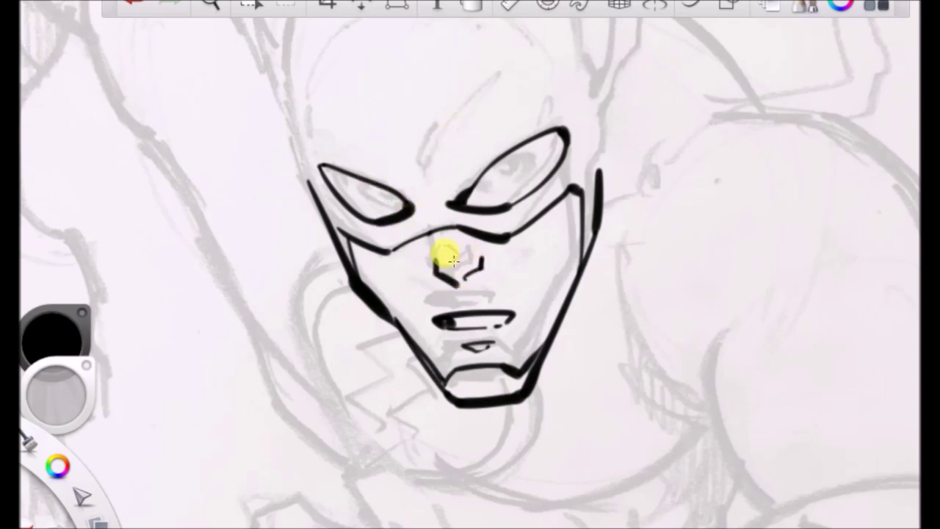
Add fine facial detail: the nose tip, cheek hatching, the irises and pupils, and the frown lines between the brows.
left_click_drag(456, 255, 478, 260)
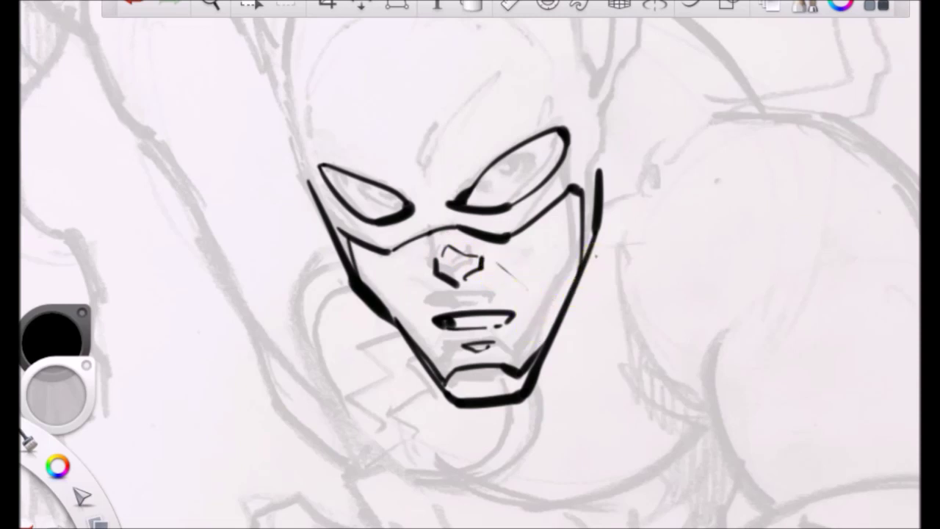
left_click_drag(578, 198, 566, 223)
mouse_move(371, 200)
left_mouse_down()
mouse_move(353, 191)
mouse_move(383, 204)
mouse_move(373, 210)
mouse_move(400, 200)
left_mouse_up()
mouse_move(491, 171)
left_mouse_down()
mouse_move(542, 163)
mouse_move(478, 187)
mouse_move(503, 192)
mouse_move(509, 163)
mouse_move(517, 159)
mouse_move(522, 180)
mouse_move(523, 162)
mouse_move(527, 188)
mouse_move(510, 180)
left_mouse_up()
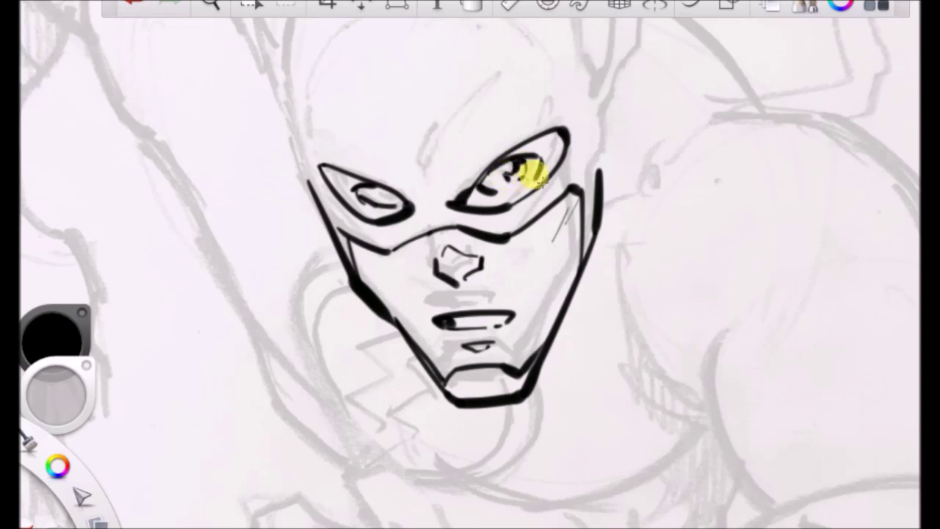
mouse_move(385, 217)
left_mouse_down()
mouse_move(384, 193)
mouse_move(421, 215)
mouse_move(394, 205)
left_mouse_up()
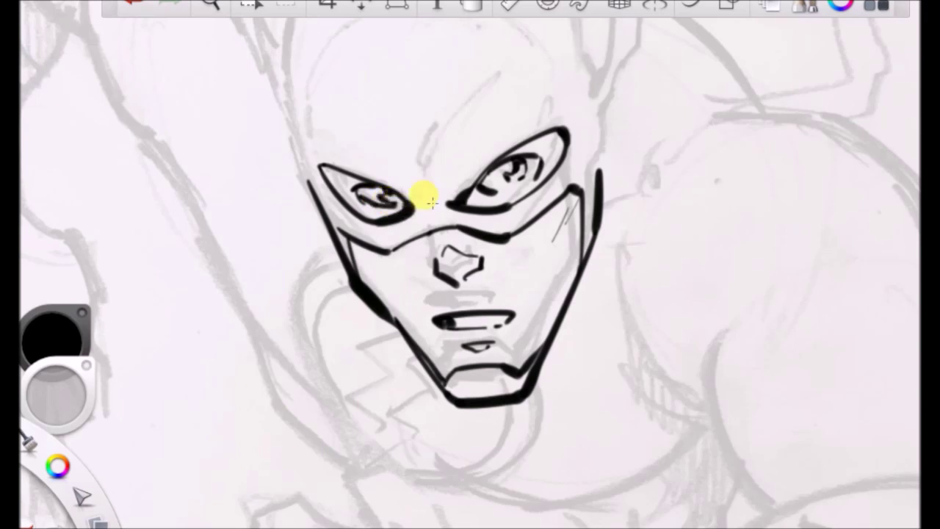
left_click_drag(494, 72, 425, 162)
left_click_drag(440, 112, 423, 159)
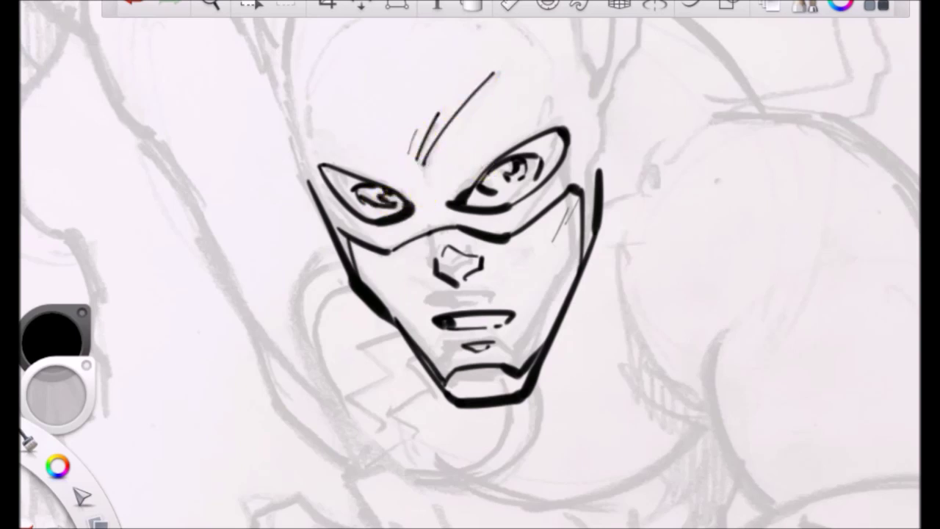
Ink the pointed wings on both sides of the cowl, together with the edges joining them to the face.
left_click(216, 4)
mouse_move(499, 214)
left_mouse_down()
mouse_move(453, 352)
mouse_move(459, 315)
left_mouse_up()
left_click(490, 174)
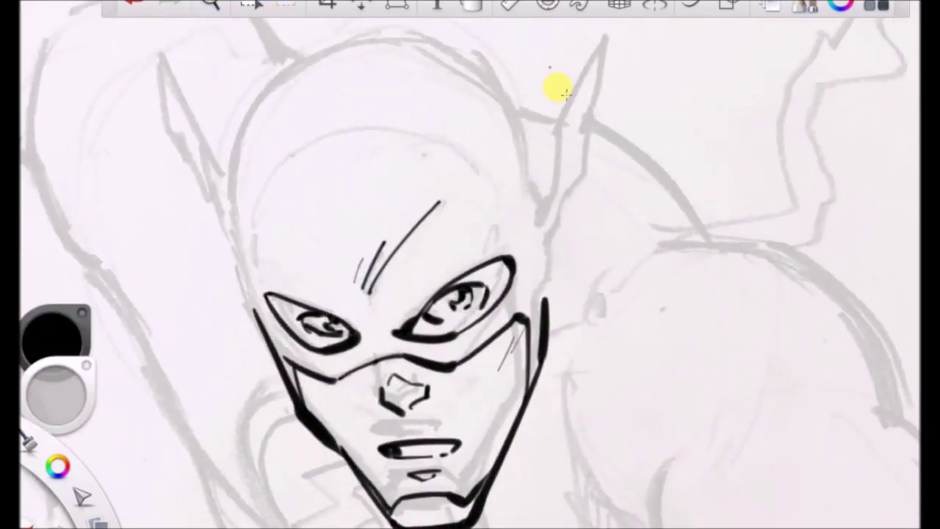
left_click_drag(559, 130, 539, 233)
left_click_drag(571, 192, 546, 302)
mouse_move(534, 190)
left_mouse_down()
mouse_move(538, 234)
mouse_move(529, 208)
mouse_move(539, 300)
left_mouse_up()
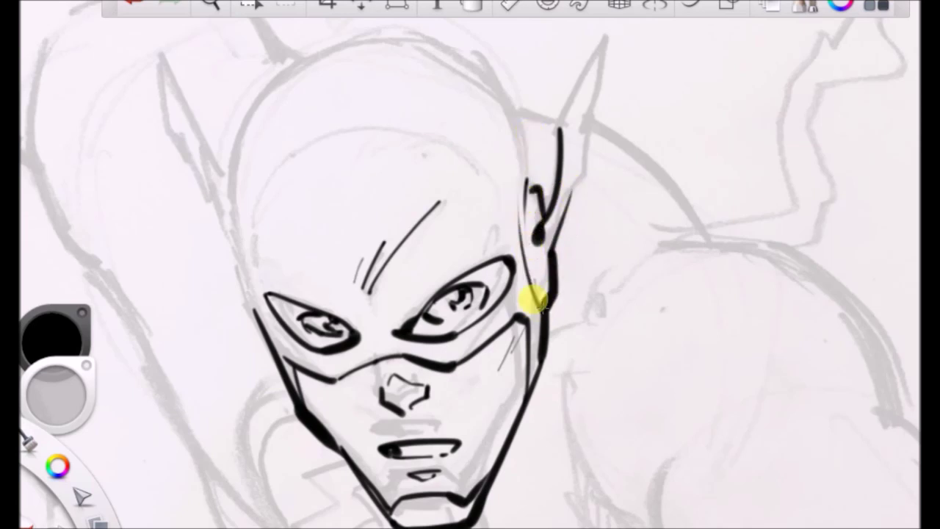
left_click_drag(601, 41, 574, 100)
left_click_drag(602, 38, 574, 200)
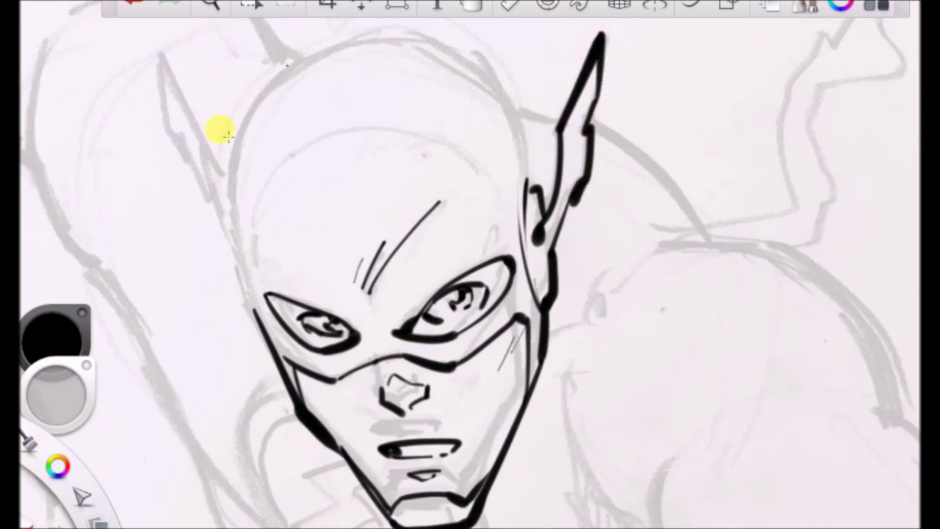
mouse_move(194, 167)
left_mouse_down()
mouse_move(170, 59)
mouse_move(203, 125)
mouse_move(220, 202)
mouse_move(210, 187)
mouse_move(252, 308)
left_mouse_up()
left_click_drag(224, 210, 236, 241)
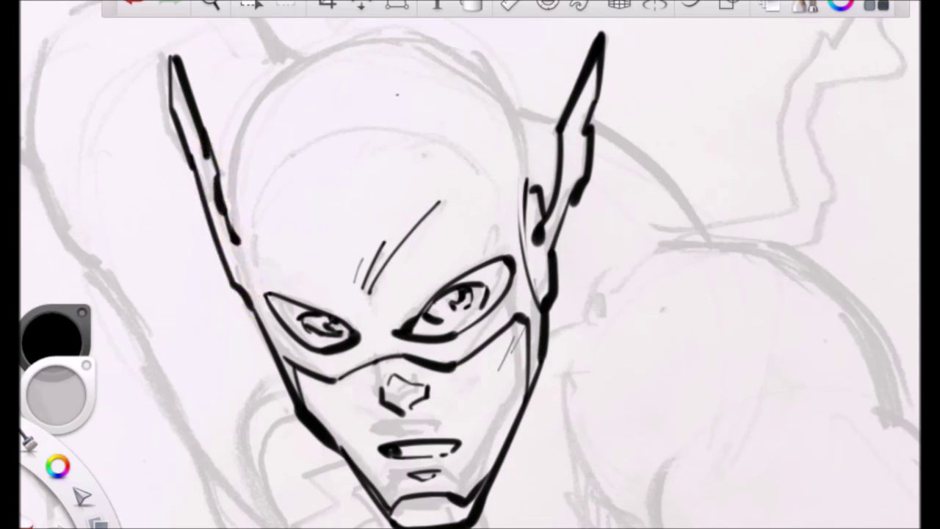
Ink the domed outline of the cowl over the top of the head between the two wings.
mouse_move(305, 61)
left_mouse_down()
mouse_move(245, 120)
mouse_move(242, 257)
left_mouse_up()
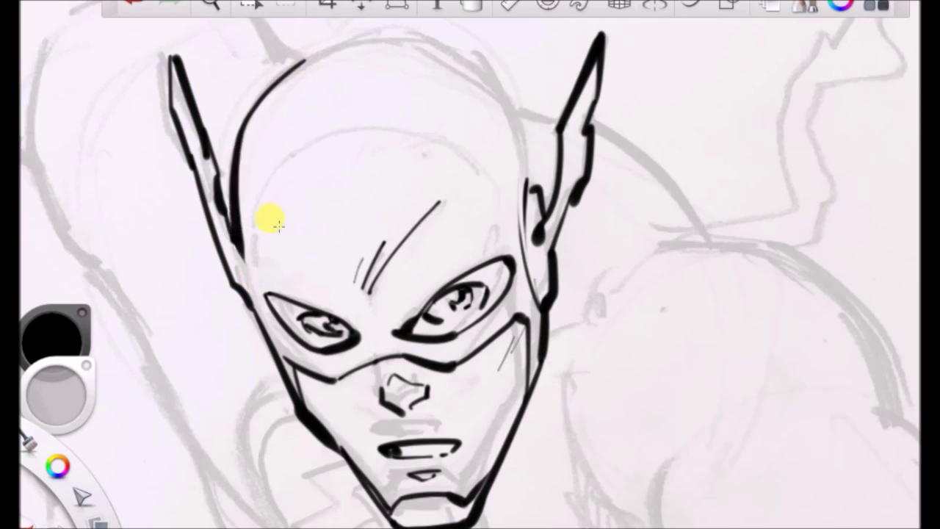
mouse_move(272, 88)
left_mouse_down()
mouse_move(462, 50)
mouse_move(524, 139)
mouse_move(529, 184)
left_mouse_up()
mouse_move(444, 48)
left_mouse_down()
mouse_move(528, 146)
mouse_move(498, 84)
mouse_move(538, 176)
mouse_move(541, 150)
mouse_move(543, 187)
left_mouse_up()
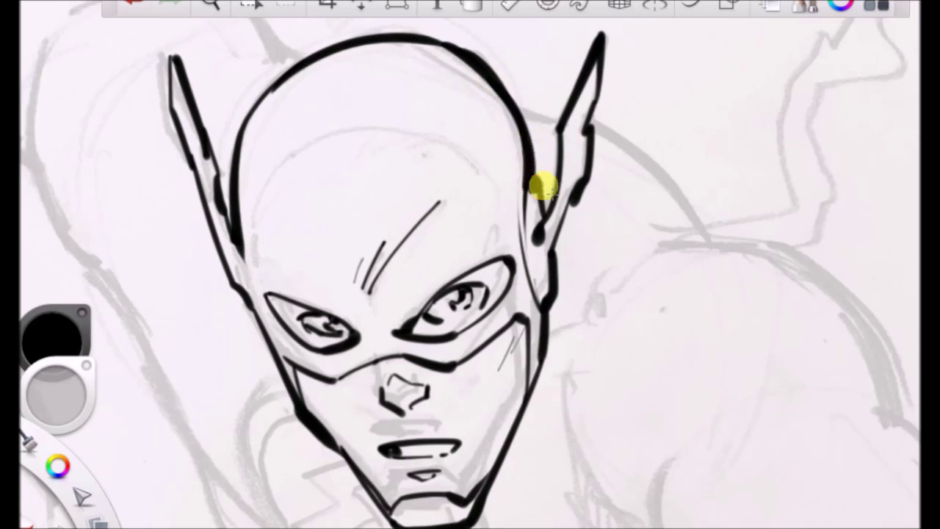
Ink the curved contour across the forehead inside the cowl and thicken its shadow along the left temple.
left_click_drag(265, 118, 256, 248)
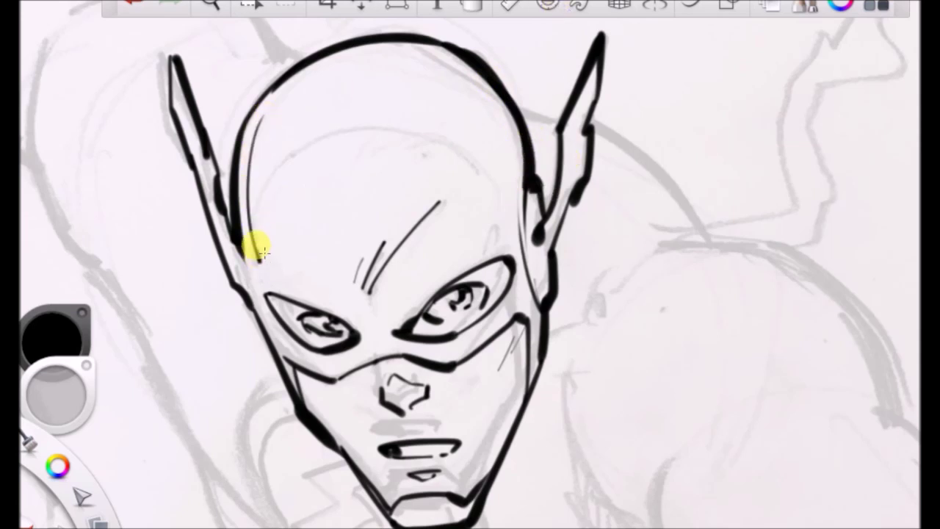
mouse_move(279, 157)
left_mouse_down()
mouse_move(257, 216)
mouse_move(259, 261)
left_mouse_up()
mouse_move(257, 224)
left_mouse_down()
mouse_move(309, 138)
mouse_move(434, 124)
left_mouse_up()
mouse_move(296, 164)
left_mouse_down()
mouse_move(477, 191)
mouse_move(440, 144)
mouse_move(406, 130)
mouse_move(505, 244)
mouse_move(499, 214)
left_mouse_up()
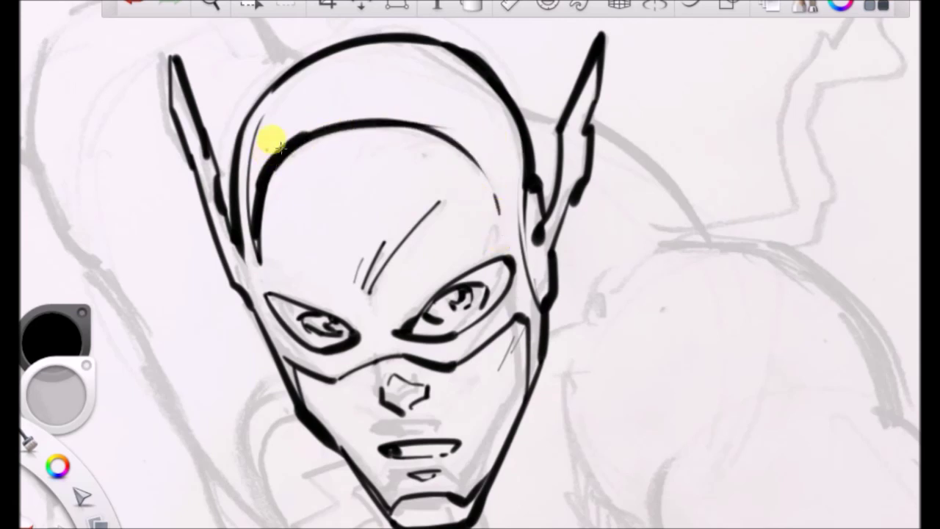
mouse_move(270, 109)
left_mouse_down()
mouse_move(260, 197)
mouse_move(262, 266)
left_mouse_up()
left_click_drag(259, 220, 266, 276)
left_click_drag(260, 185, 269, 255)
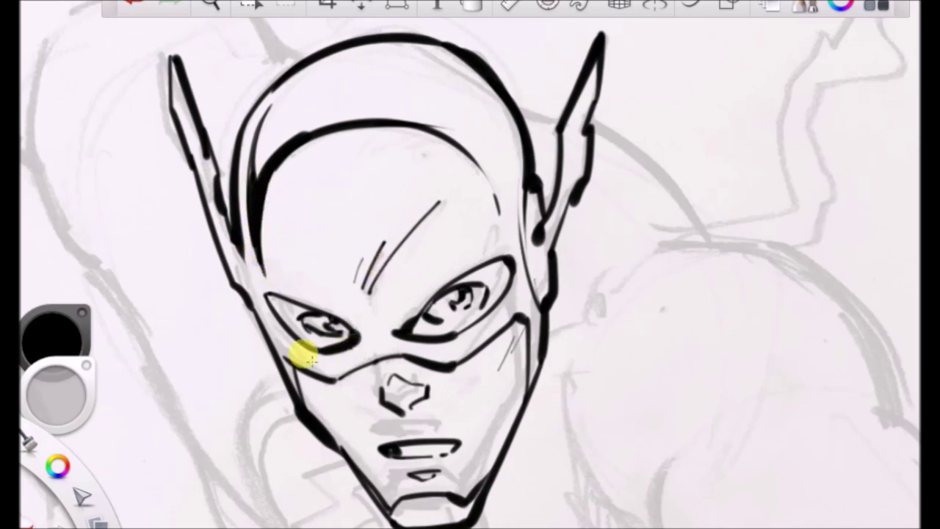
Darken the shadow around the left eye and nose bridge, and add contour lines by the right ear and left cheek.
mouse_move(324, 354)
left_mouse_down()
mouse_move(376, 342)
mouse_move(356, 332)
left_mouse_up()
left_click_drag(271, 295, 374, 345)
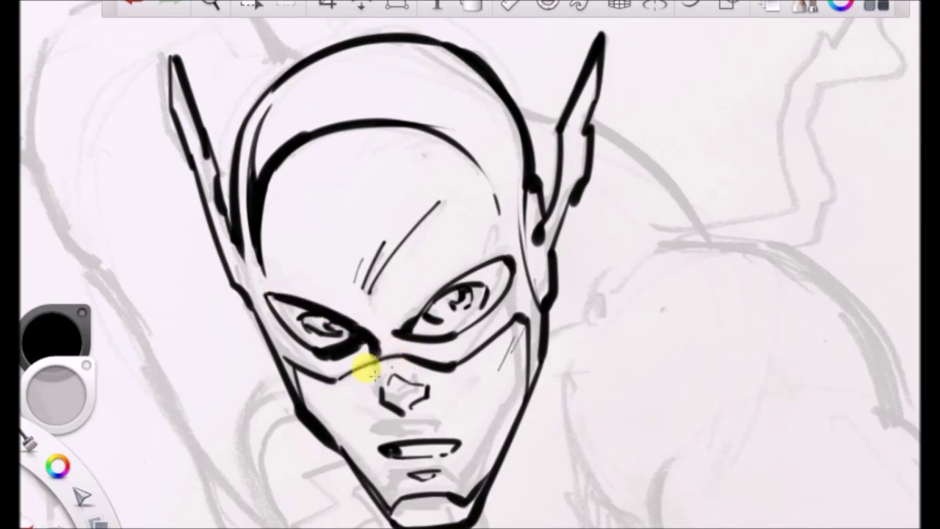
left_click_drag(341, 379, 377, 355)
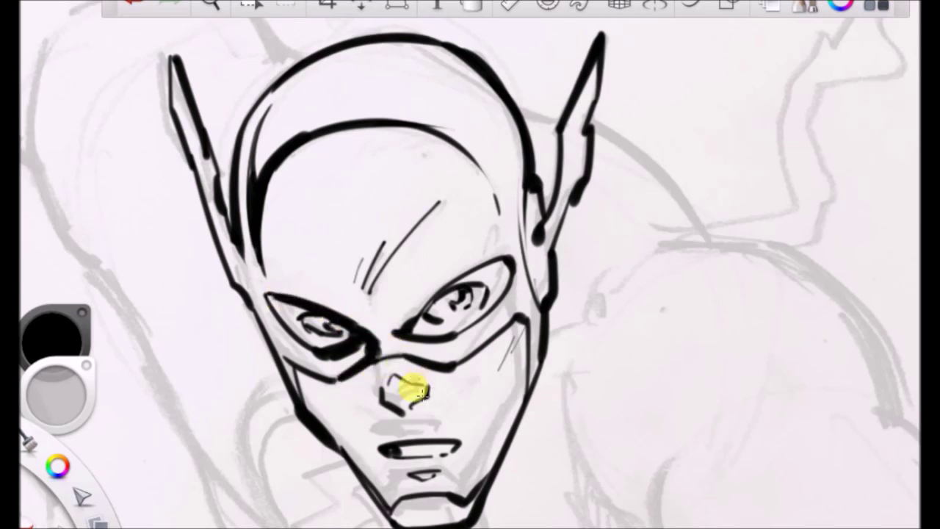
mouse_move(379, 361)
left_mouse_down()
mouse_move(381, 369)
mouse_move(380, 361)
left_mouse_up()
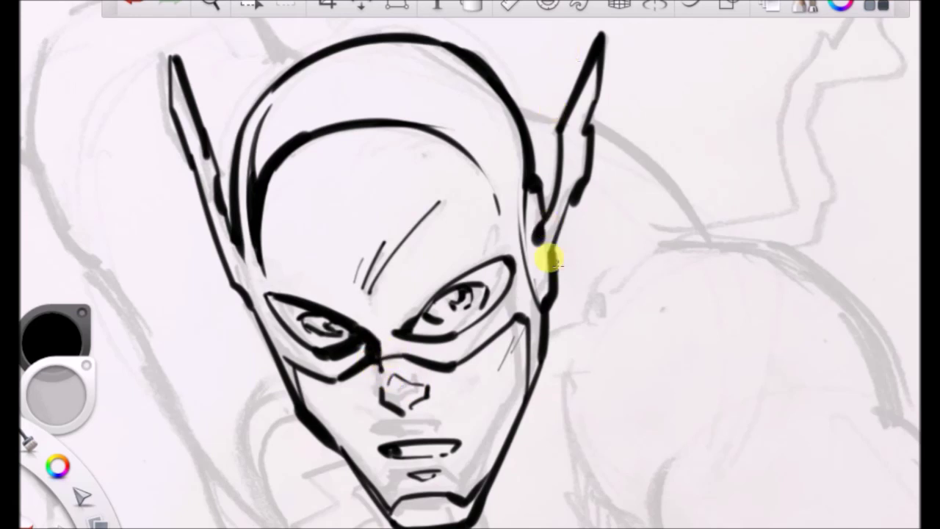
left_click_drag(540, 242, 546, 283)
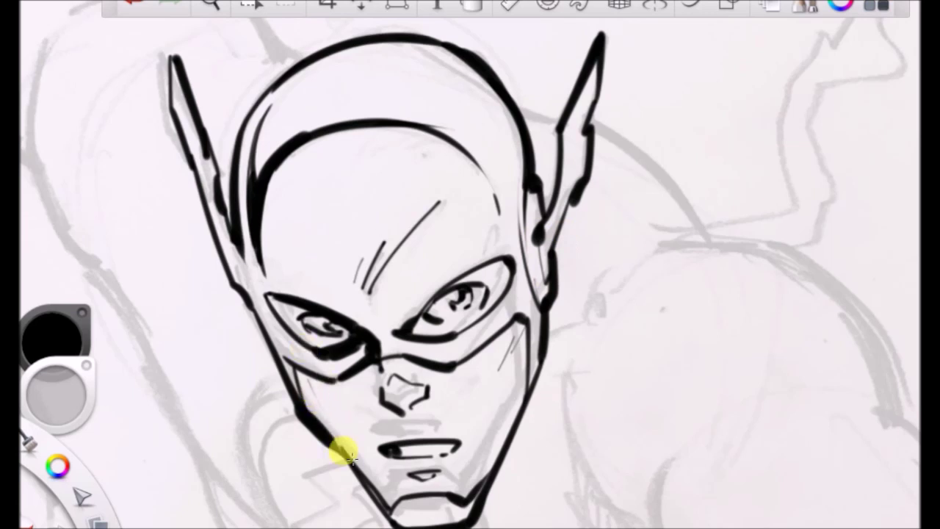
left_click_drag(310, 378, 350, 435)
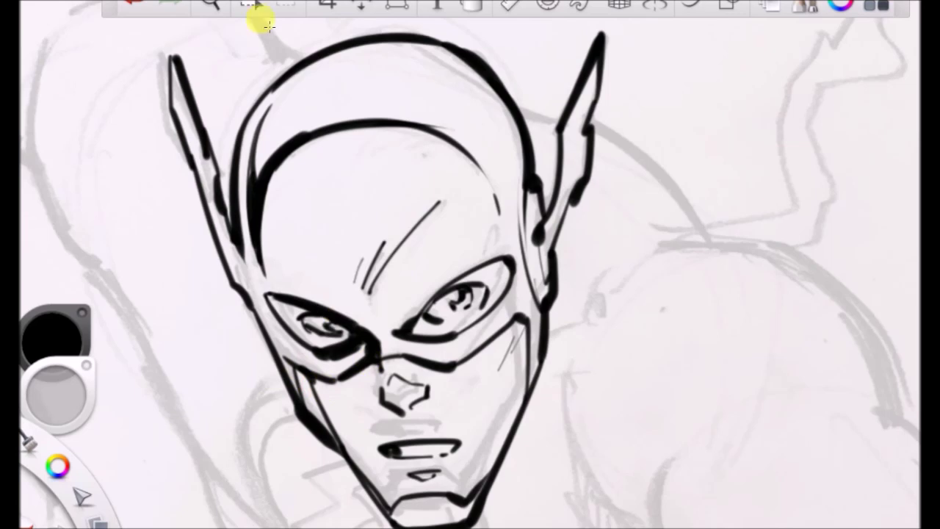
Ink the raised shoulder's outer outline beside the head, and undo the long stroke continuing below it.
left_click(212, 5)
left_click_drag(421, 192, 434, 338)
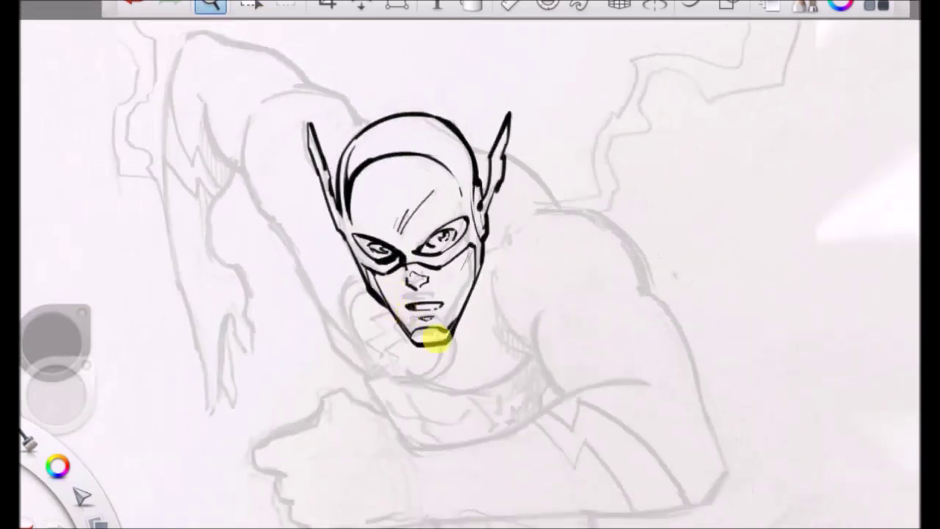
left_click_drag(452, 377, 451, 360)
mouse_move(427, 312)
left_mouse_down()
mouse_move(435, 238)
mouse_move(457, 282)
left_mouse_up()
left_click_drag(489, 339, 542, 459)
mouse_move(177, 53)
left_mouse_down()
mouse_move(154, 162)
mouse_move(190, 220)
mouse_move(244, 259)
mouse_move(278, 376)
mouse_move(353, 487)
left_mouse_up()
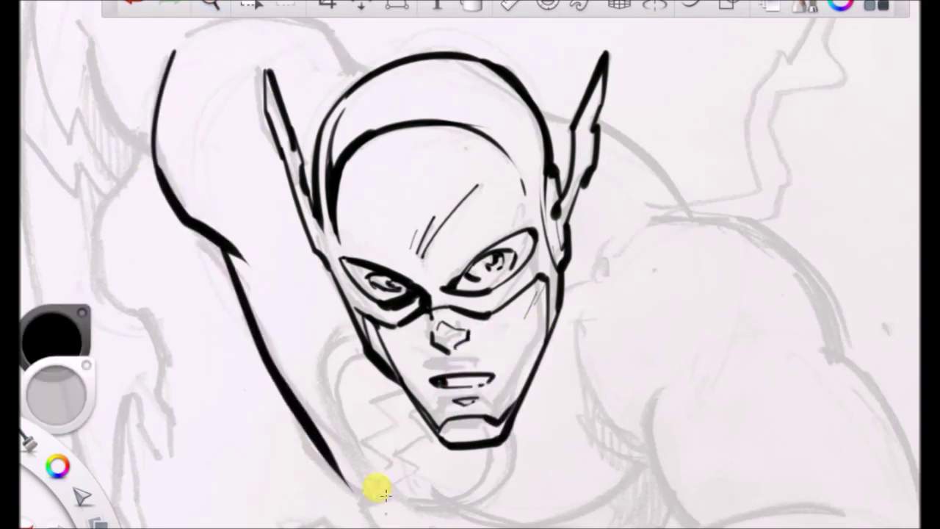
left_click(136, 3)
Ink the contour running from the shoulder past the jaw and down to the collar below the chin.
left_click(211, 4)
left_click_drag(413, 290, 396, 193)
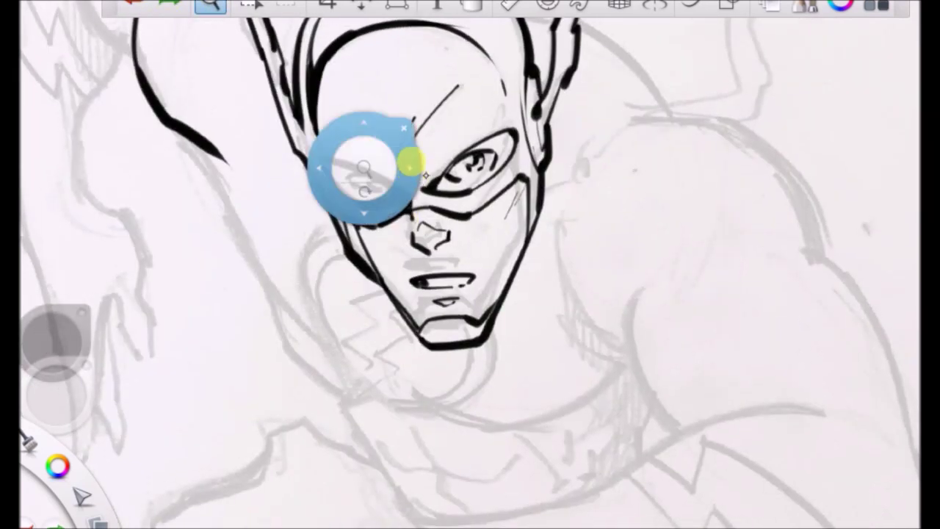
left_click(352, 111)
left_click_drag(215, 156, 254, 273)
left_click_drag(283, 310, 349, 364)
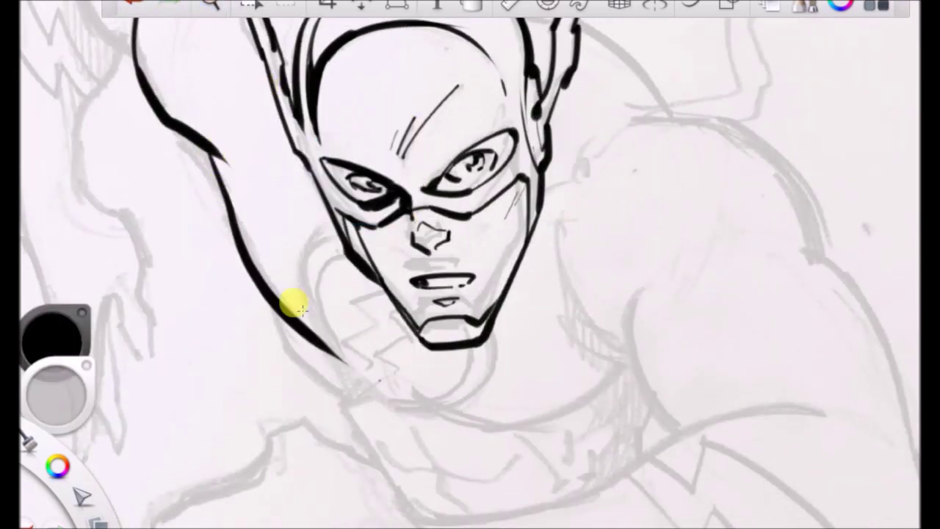
mouse_move(280, 318)
left_mouse_down()
mouse_move(363, 429)
mouse_move(367, 455)
mouse_move(393, 473)
left_mouse_up()
Ink the round chest emblem below the jaw with a double outline and a zigzag lightning bolt inside it.
mouse_move(335, 238)
left_mouse_down()
mouse_move(308, 275)
mouse_move(330, 341)
left_mouse_up()
left_click_drag(342, 259, 346, 366)
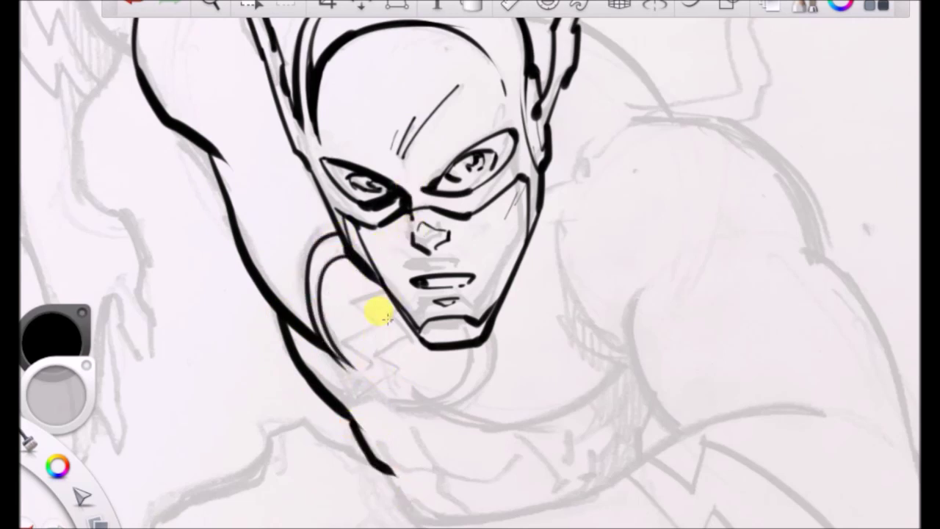
mouse_move(383, 293)
left_mouse_down()
mouse_move(373, 325)
mouse_move(351, 345)
left_mouse_up()
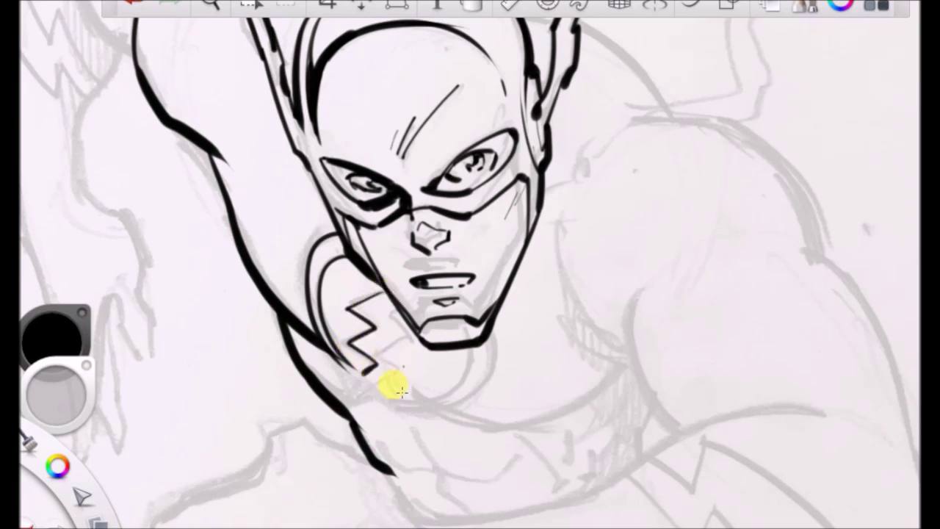
mouse_move(387, 315)
left_mouse_down()
mouse_move(399, 330)
mouse_move(367, 384)
left_mouse_up()
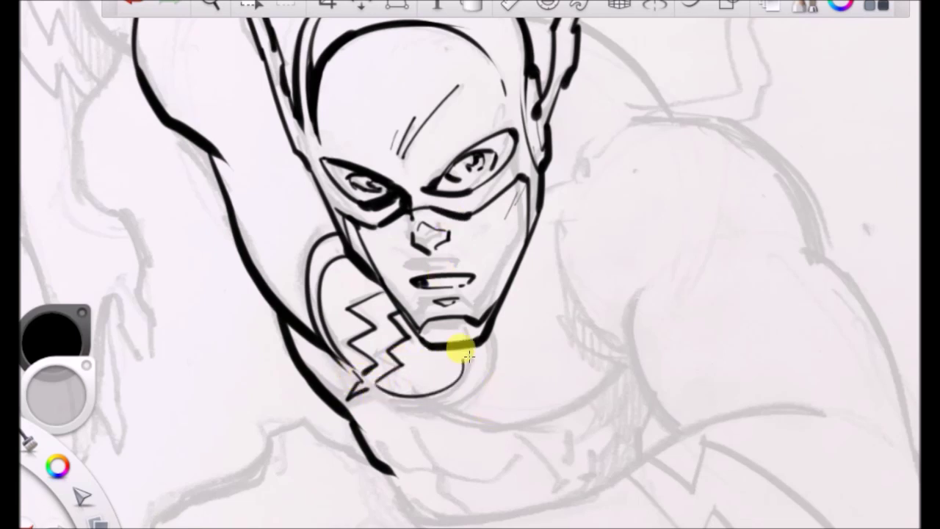
left_click_drag(377, 399, 486, 327)
Ink the curved chest contour beside the emblem, the armpit fold, and the rounded outline of the lowered arm's shoulder.
left_click_drag(438, 416, 639, 353)
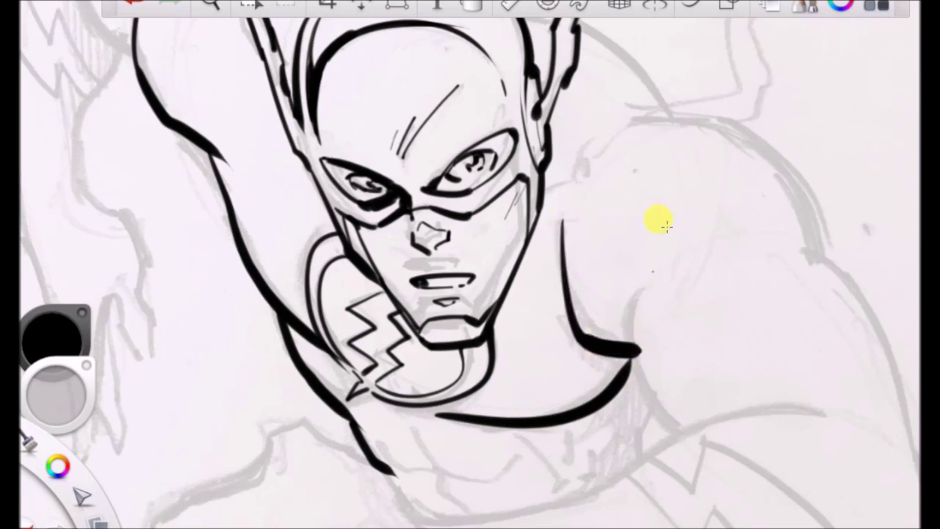
mouse_move(655, 282)
left_mouse_down()
mouse_move(645, 384)
mouse_move(694, 456)
left_mouse_up()
mouse_move(621, 117)
left_mouse_down()
mouse_move(687, 113)
mouse_move(810, 255)
left_mouse_up()
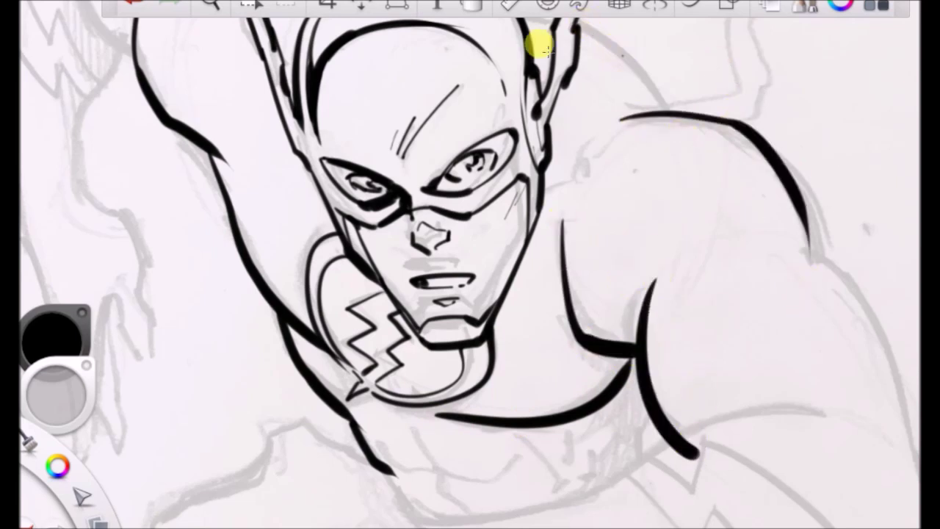
Ink the back contour on both sides of the head behind the cowl wings, and the top of the raised shoulder.
left_click(208, 4)
left_click_drag(387, 216, 366, 385)
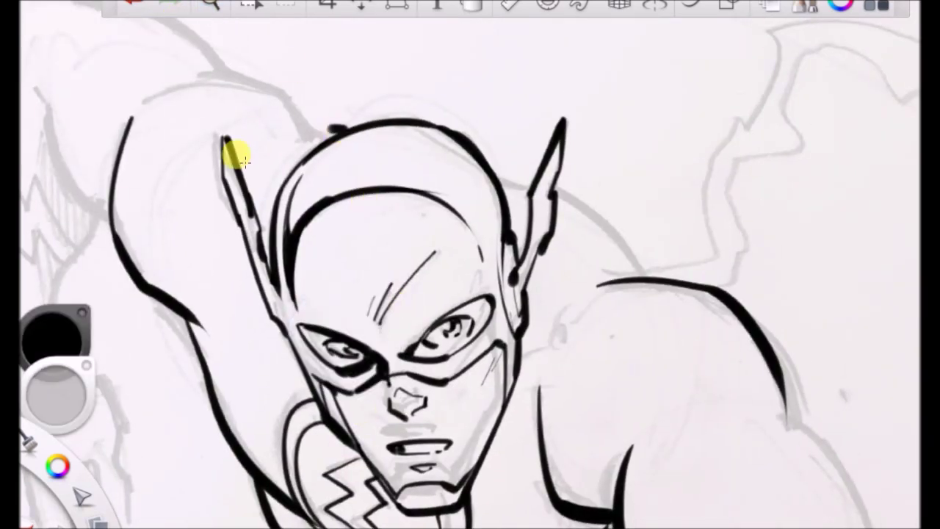
left_click_drag(268, 134, 346, 126)
mouse_move(489, 161)
left_mouse_down()
mouse_move(537, 180)
mouse_move(639, 277)
mouse_move(660, 279)
left_mouse_up()
left_click_drag(495, 166, 532, 179)
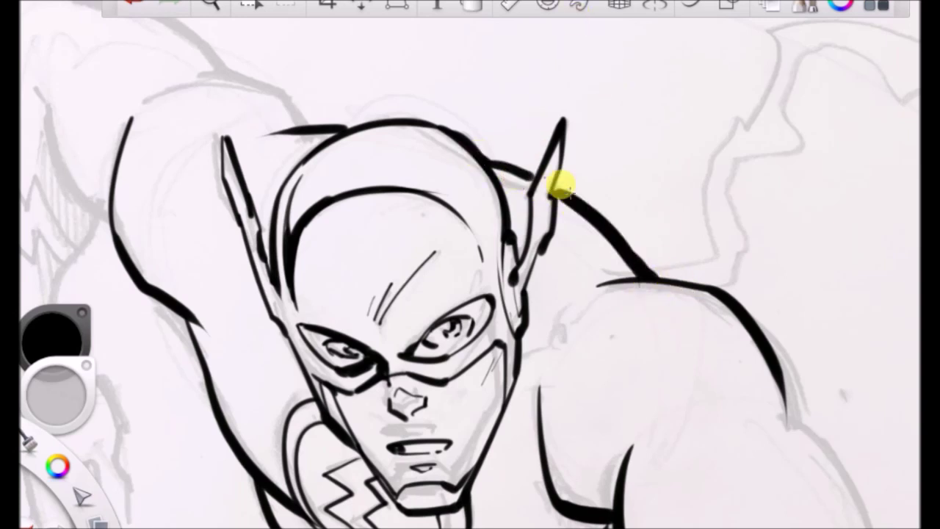
left_click_drag(336, 126, 392, 124)
mouse_move(160, 87)
left_mouse_down()
mouse_move(262, 96)
mouse_move(379, 163)
mouse_move(561, 236)
mouse_move(569, 207)
left_mouse_up()
Ink the raised arm's upper edge from shoulder to elbow and the long outer forearm line, redrawing the forearm stroke.
left_click(211, 4)
left_click(551, 119)
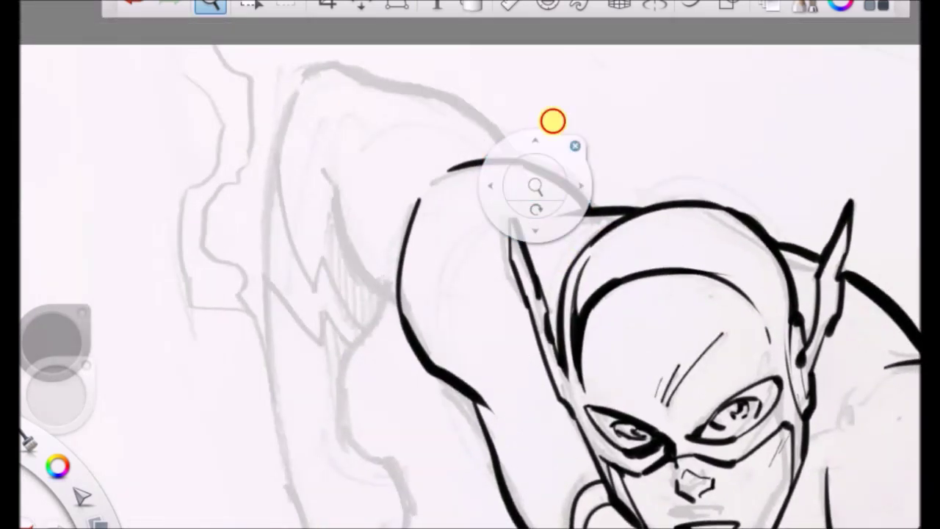
mouse_move(307, 78)
left_mouse_down()
mouse_move(472, 111)
mouse_move(533, 168)
left_mouse_up()
mouse_move(308, 81)
left_mouse_down()
mouse_move(267, 193)
mouse_move(295, 463)
mouse_move(309, 505)
left_mouse_up()
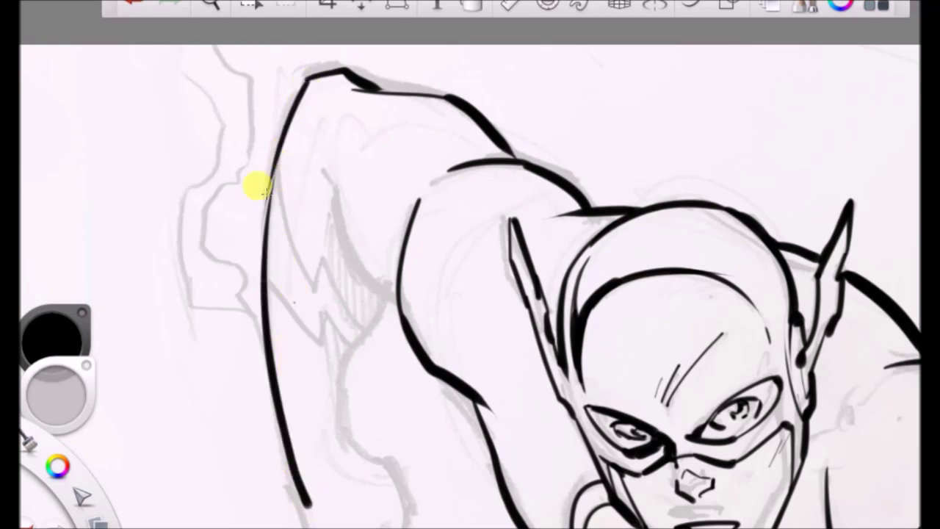
left_click(133, 2)
mouse_move(273, 172)
left_mouse_down()
mouse_move(268, 385)
mouse_move(287, 481)
left_mouse_up()
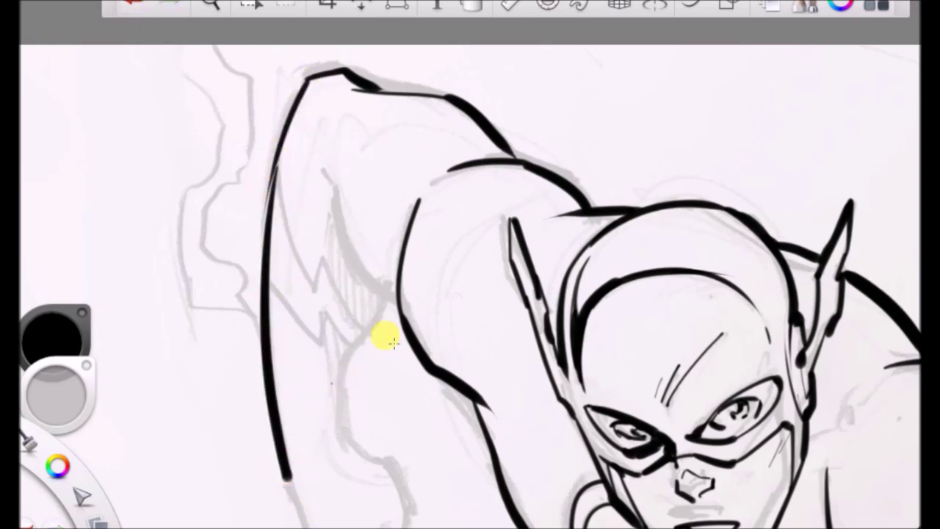
Ink the inner elbow crease and inner forearm contour of the raised arm, thickening the lines where they meet the upper arm.
mouse_move(390, 296)
left_mouse_down()
mouse_move(345, 421)
mouse_move(365, 454)
left_mouse_up()
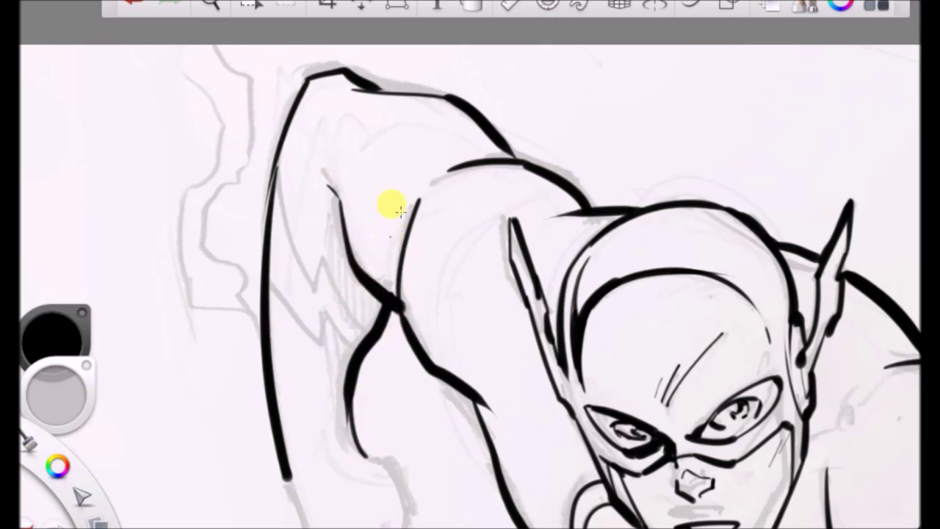
left_click_drag(370, 277, 401, 307)
mouse_move(401, 269)
left_mouse_down()
mouse_move(417, 346)
mouse_move(434, 364)
left_mouse_up()
Ink the two zigzag lightning trim lines across the raised forearm and the shadow edges above and below them.
mouse_move(279, 152)
left_mouse_down()
mouse_move(315, 278)
mouse_move(321, 341)
mouse_move(356, 347)
left_mouse_up()
left_click_drag(314, 286, 367, 335)
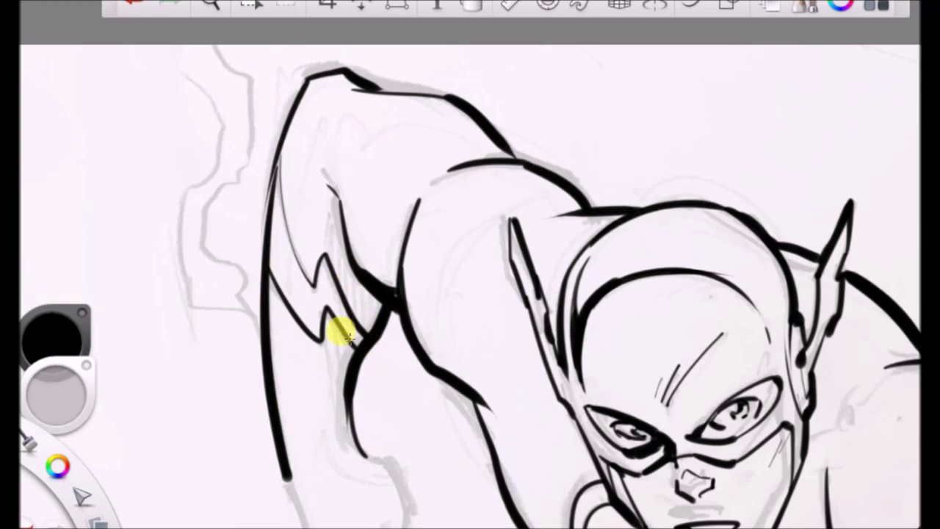
left_click_drag(336, 192, 328, 248)
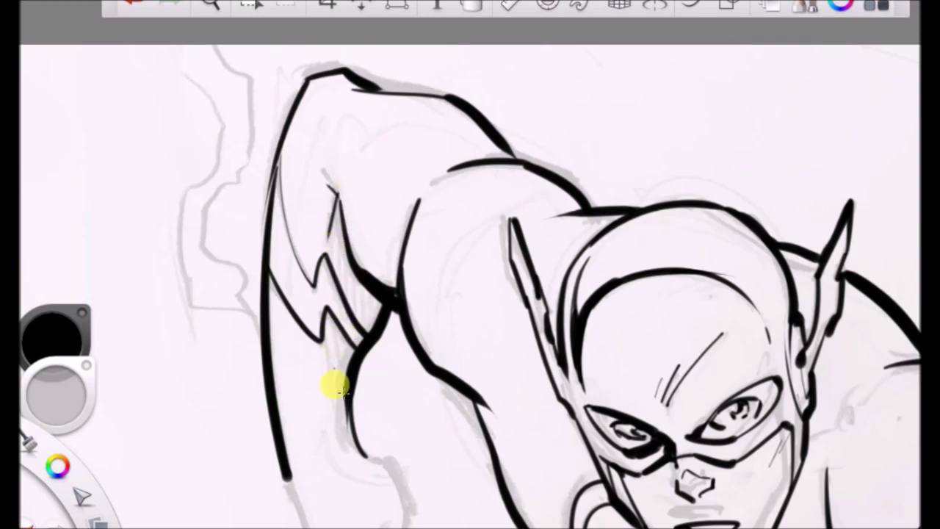
left_click_drag(342, 391, 360, 449)
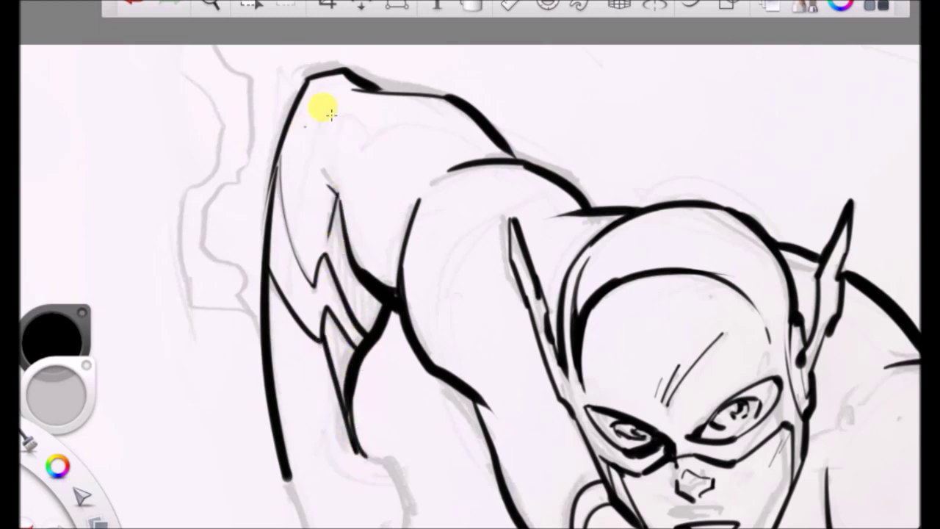
Ink the elbow mark and the muscle contours inside the raised upper arm and shoulder.
left_click_drag(306, 138, 326, 104)
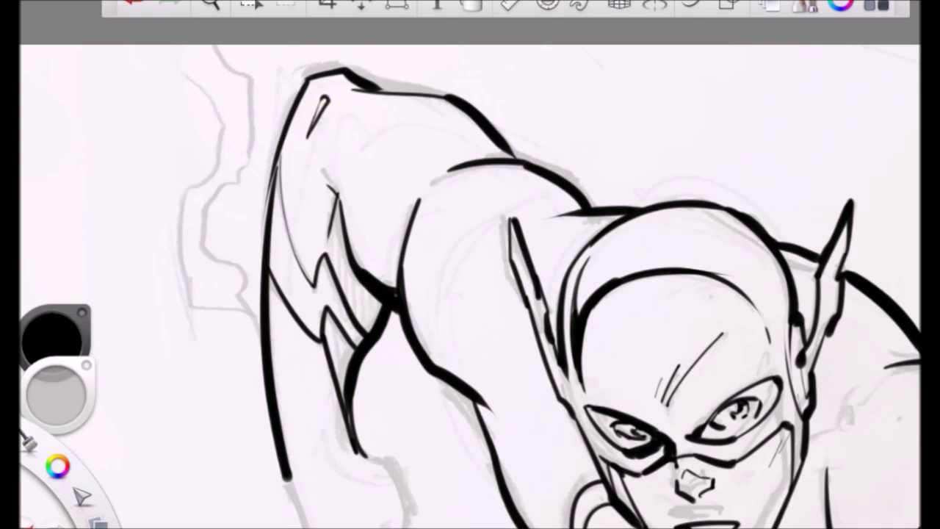
mouse_move(346, 105)
left_mouse_down()
mouse_move(402, 121)
mouse_move(384, 127)
mouse_move(454, 135)
mouse_move(474, 158)
left_mouse_up()
left_click_drag(445, 187, 490, 179)
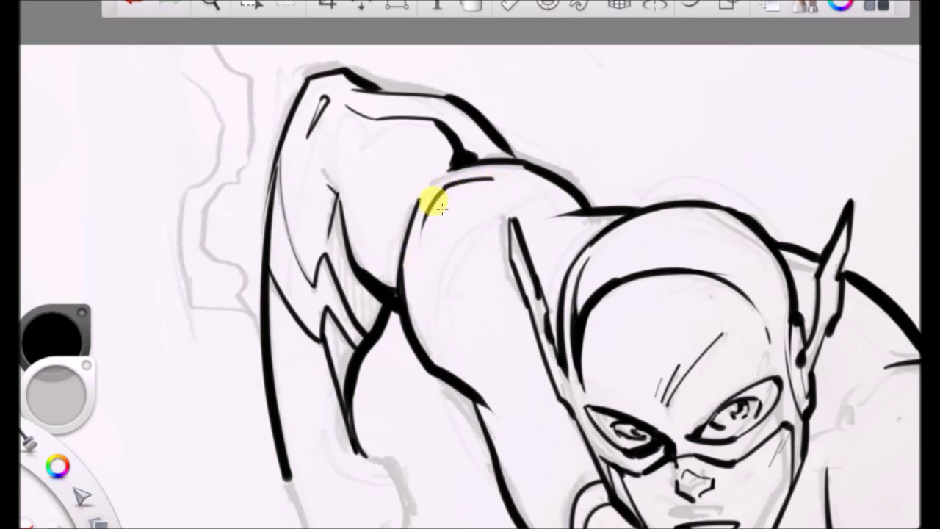
left_click_drag(441, 207, 560, 230)
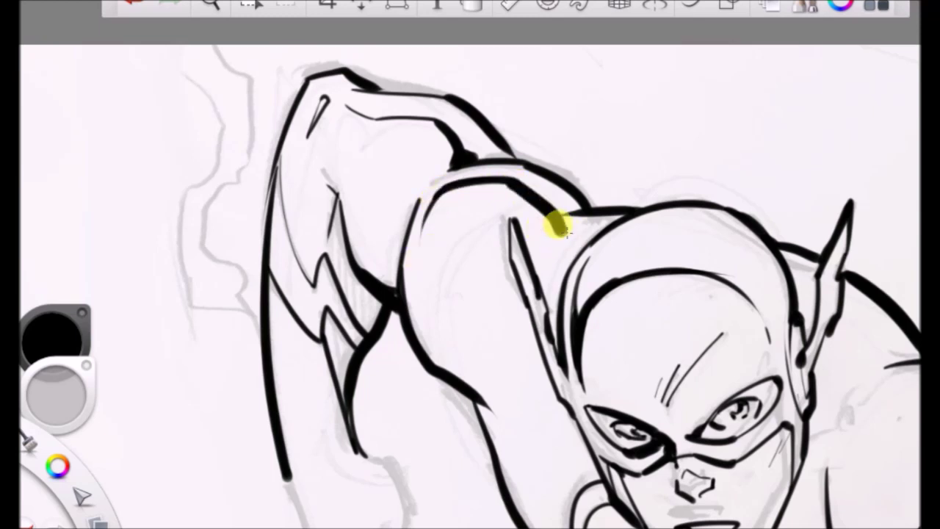
Trim the shoulder muscle line's end near the cowl wing and build up black shadows between the shoulder and head.
left_click_drag(562, 233, 553, 236)
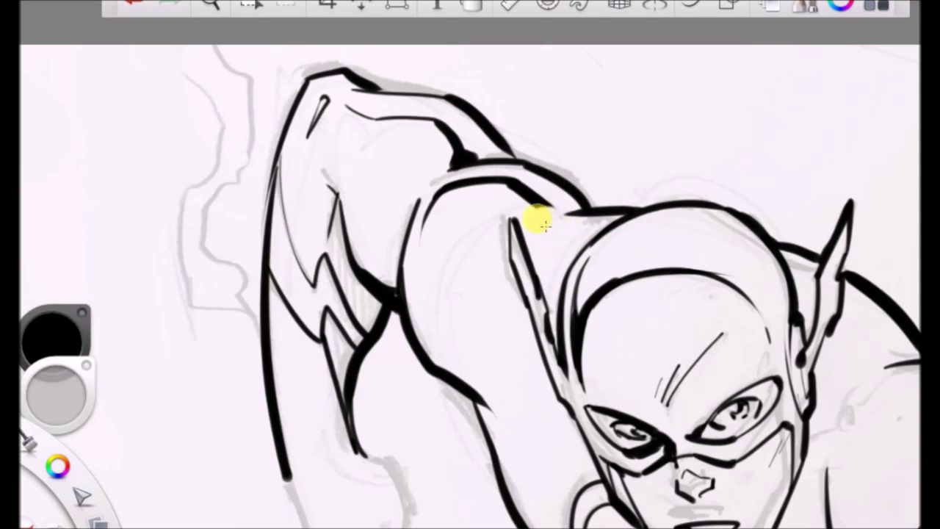
mouse_move(550, 205)
left_mouse_down()
mouse_move(531, 233)
mouse_move(540, 235)
mouse_move(525, 229)
mouse_move(564, 235)
left_mouse_up()
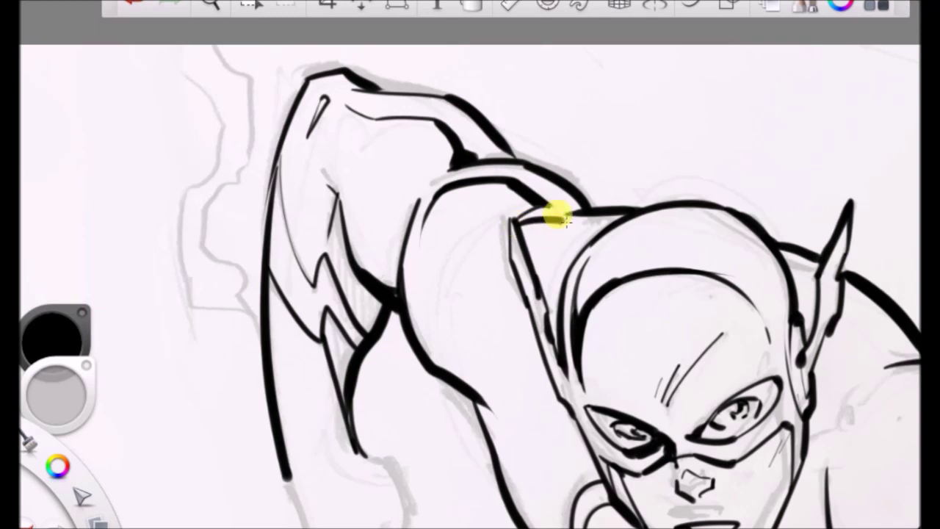
mouse_move(514, 218)
left_mouse_down()
mouse_move(552, 219)
mouse_move(547, 235)
mouse_move(526, 228)
mouse_move(571, 216)
mouse_move(569, 236)
mouse_move(595, 233)
left_mouse_up()
left_click_drag(534, 240, 586, 238)
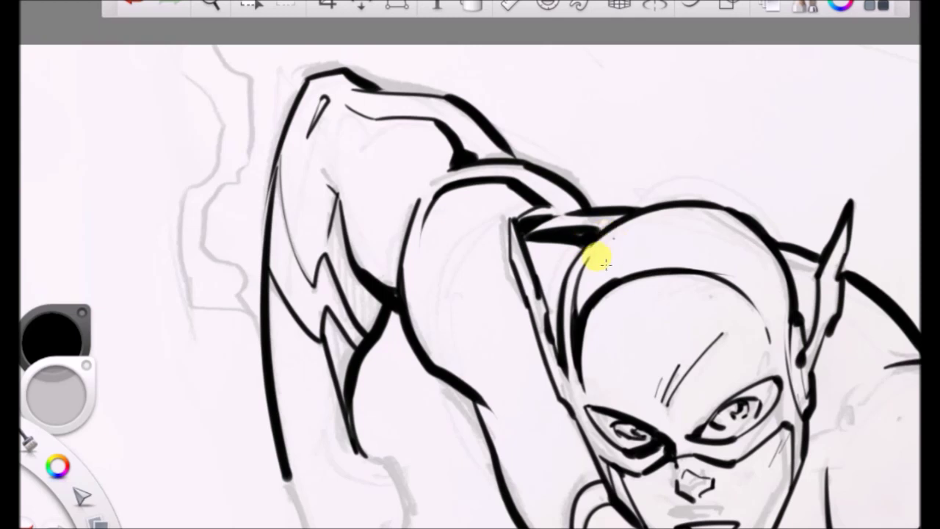
left_click_drag(474, 200, 542, 209)
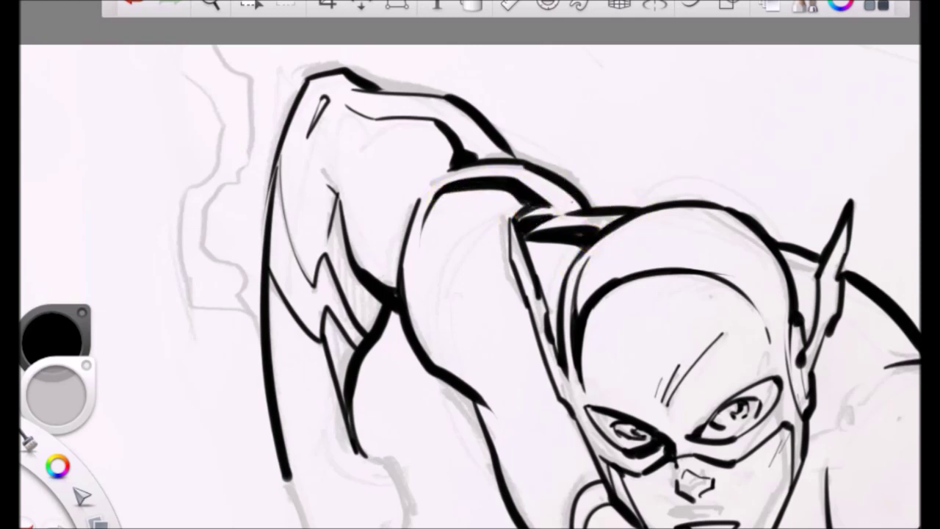
Add small elbow crease marks and thicken the shadows around the lightning trim on the raised forearm.
mouse_move(325, 255)
left_mouse_down()
mouse_move(337, 206)
mouse_move(343, 225)
left_mouse_up()
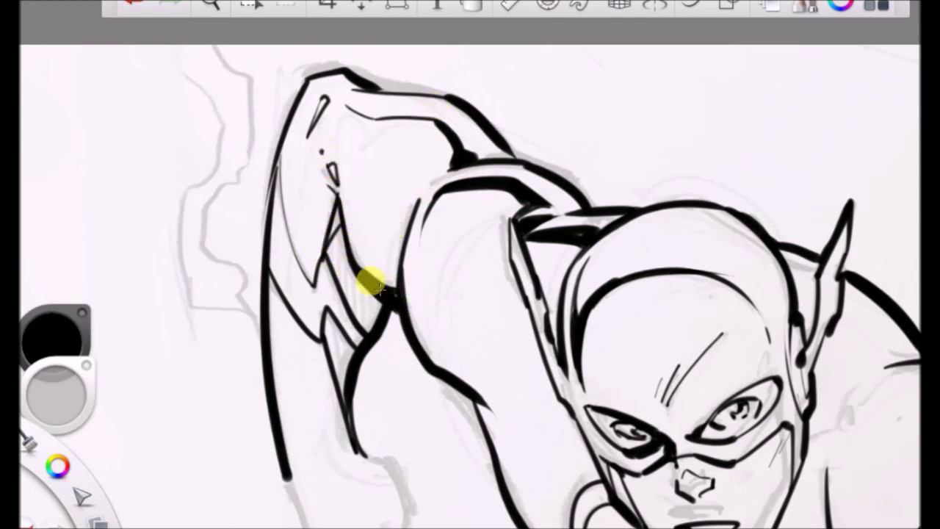
left_click_drag(326, 316, 349, 401)
left_click_drag(326, 254, 341, 227)
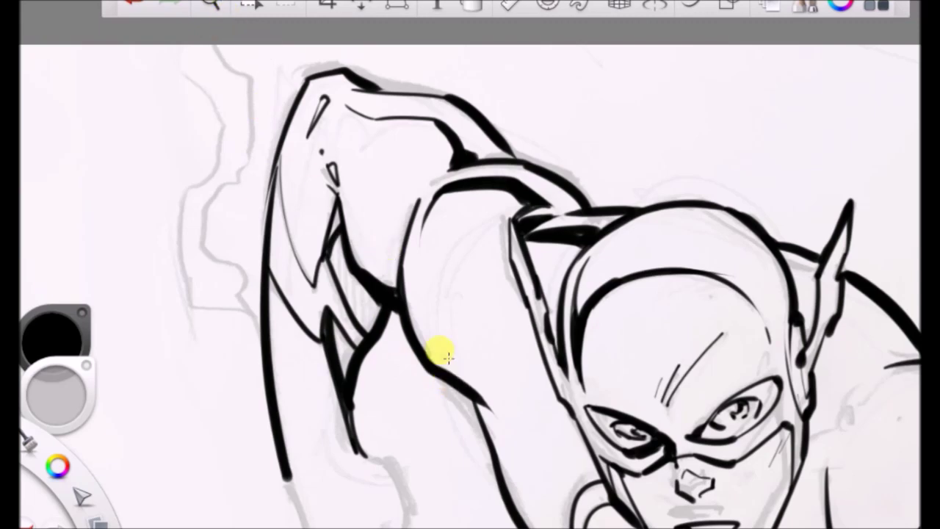
Ink the raised arm's wrist and the back of the hand, continuing along the thumb.
left_click(211, 6)
left_click_drag(436, 396, 390, 225)
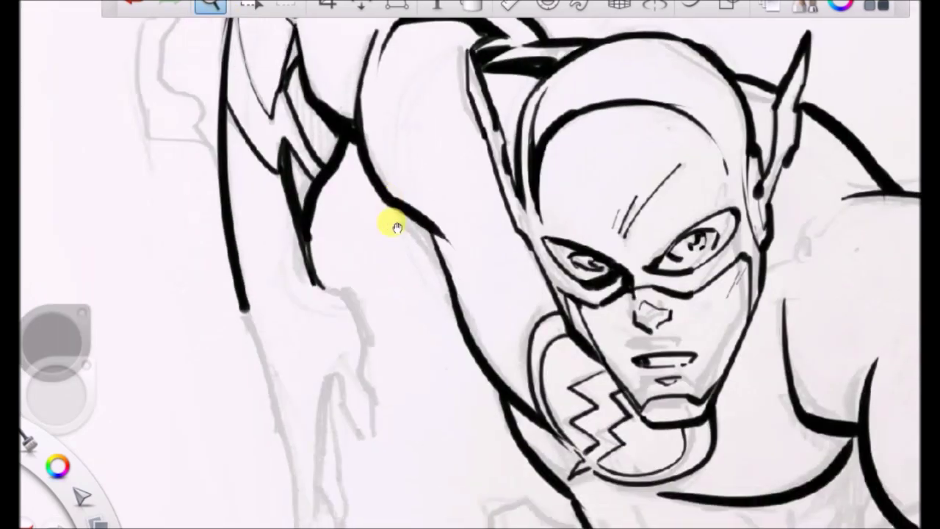
left_click_drag(250, 305, 288, 441)
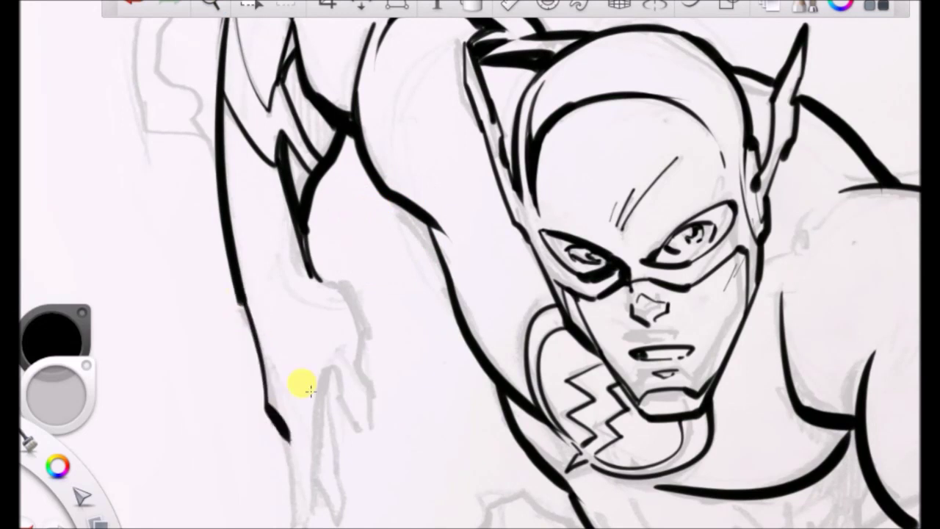
mouse_move(332, 291)
left_mouse_down()
mouse_move(359, 300)
mouse_move(366, 365)
left_mouse_up()
mouse_move(322, 407)
left_mouse_down()
mouse_move(338, 377)
mouse_move(362, 424)
mouse_move(356, 414)
mouse_move(384, 443)
mouse_move(365, 368)
left_mouse_up()
Ink the outlines of the hanging hand's fingers, closing the shapes at the fingertips.
left_click(215, 5)
left_click_drag(436, 386, 387, 236)
left_click(380, 207)
left_click_drag(232, 272, 243, 332)
left_click_drag(266, 379, 282, 220)
left_click_drag(287, 384, 287, 221)
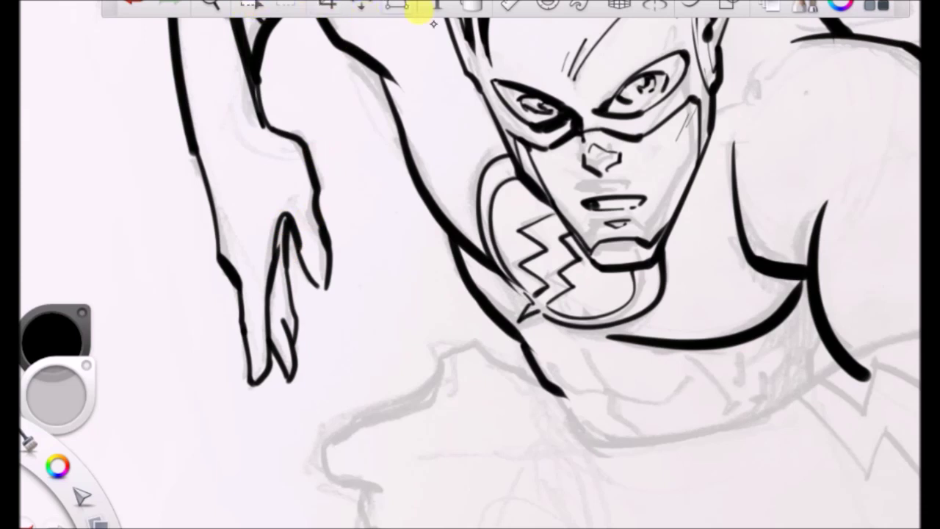
Fill the inner finger shapes of the hanging hand with solid black and ink a small wrist mark.
left_click(467, 6)
left_click(279, 300)
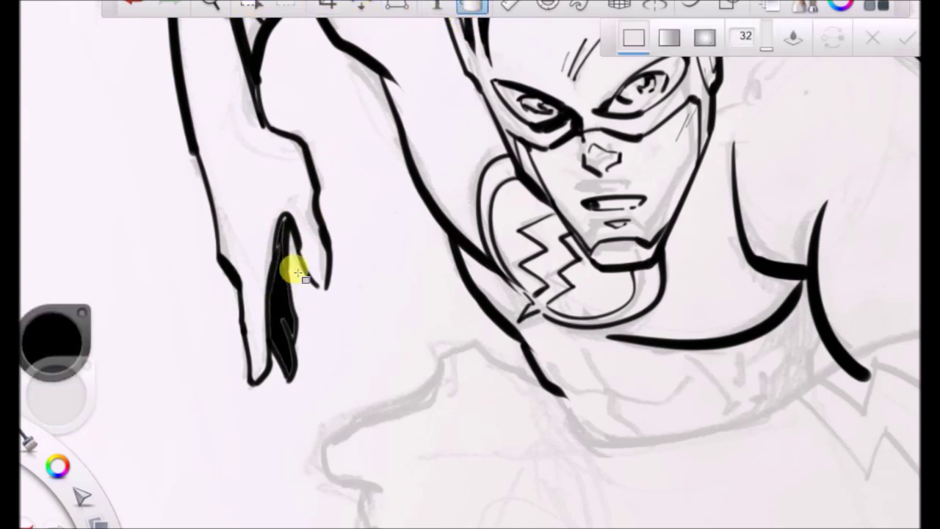
left_click(287, 322)
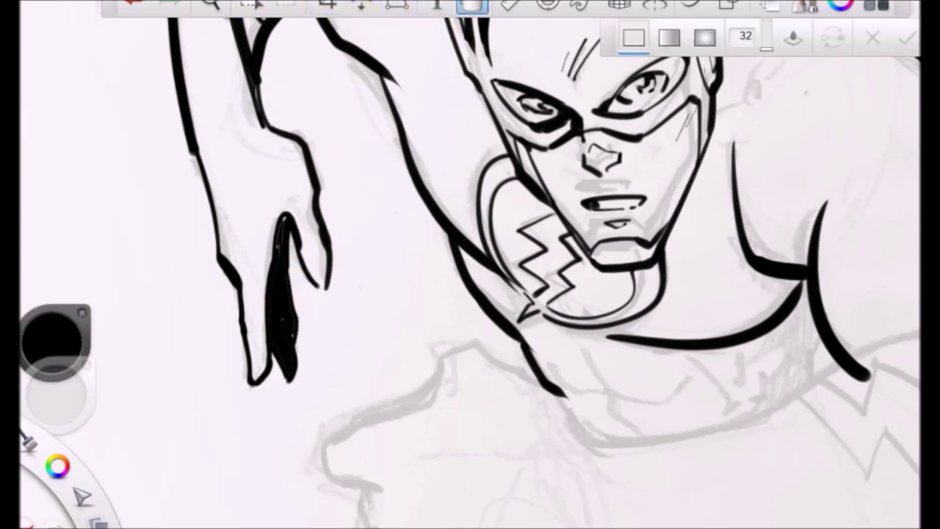
left_click(471, 4)
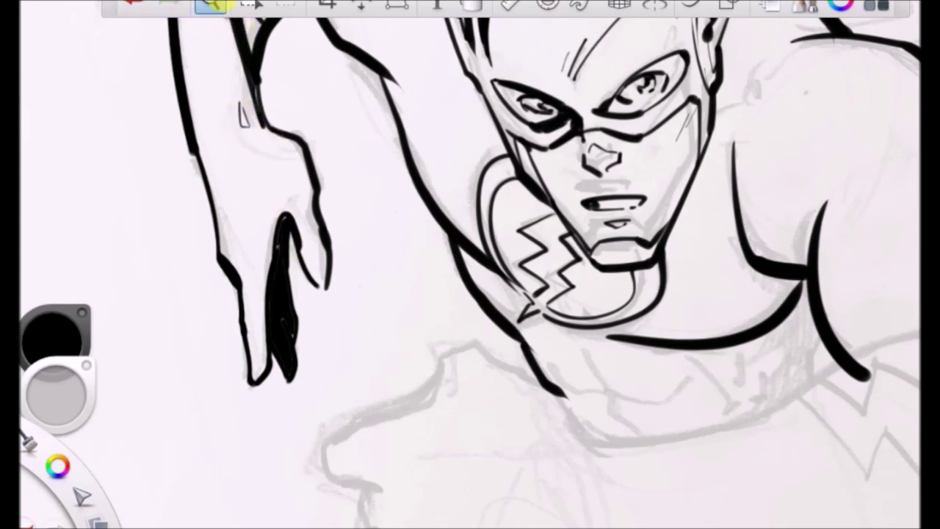
Ink the outline of the fist below the chest, from the thumb around the knuckles and along the forearm's lower edge.
key("space")
left_click_drag(470, 203, 357, 382)
key("space")
left_click_drag(331, 332, 369, 262)
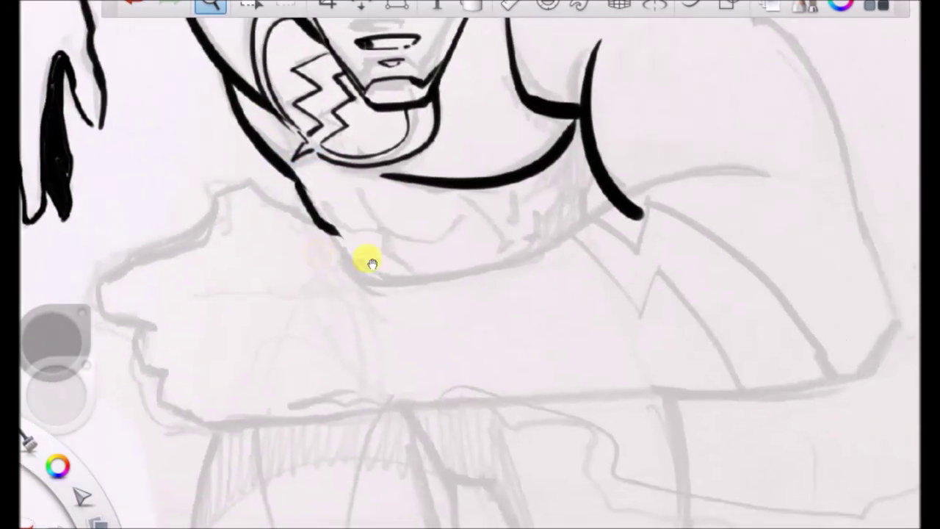
mouse_move(301, 211)
left_mouse_down()
mouse_move(360, 288)
mouse_move(340, 254)
mouse_move(301, 226)
mouse_move(224, 196)
left_mouse_up()
mouse_move(225, 241)
left_mouse_down()
mouse_move(138, 259)
mouse_move(137, 317)
mouse_move(165, 326)
mouse_move(218, 421)
mouse_move(272, 434)
mouse_move(390, 409)
mouse_move(536, 395)
left_mouse_up()
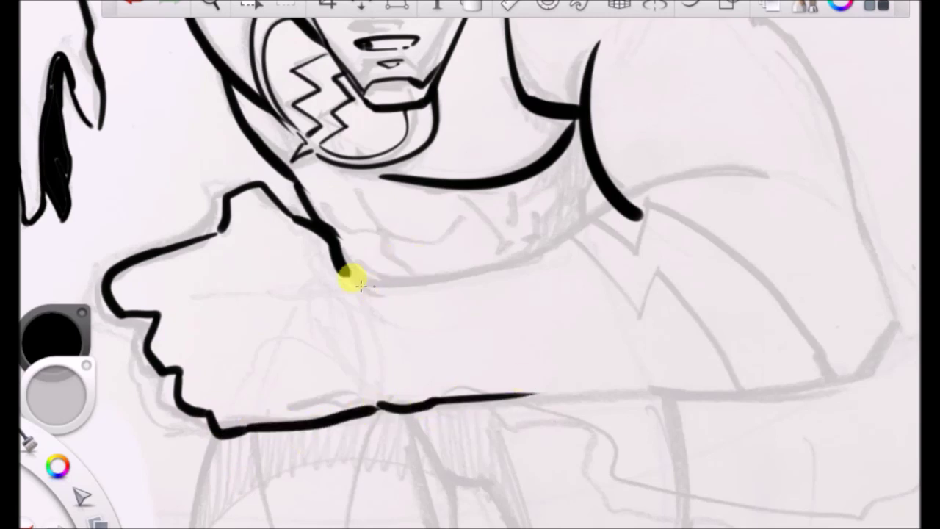
Ink the bent forearm's upper edge up to the elbow fold, erase the overshoot at the armpit line, and thicken the wrist shadow.
mouse_move(409, 290)
left_mouse_down()
mouse_move(548, 267)
mouse_move(672, 210)
mouse_move(716, 206)
mouse_move(639, 213)
left_mouse_up()
left_click_drag(620, 200, 760, 189)
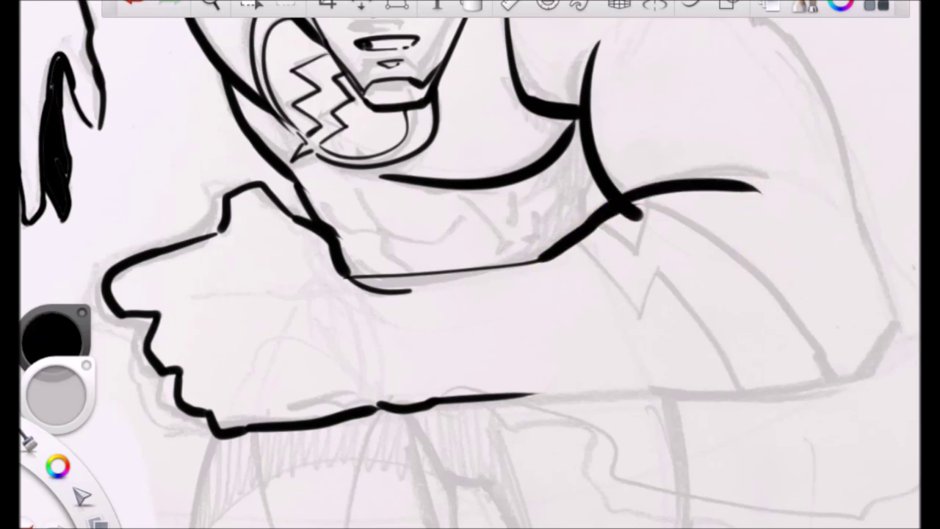
left_click_drag(608, 234, 769, 211)
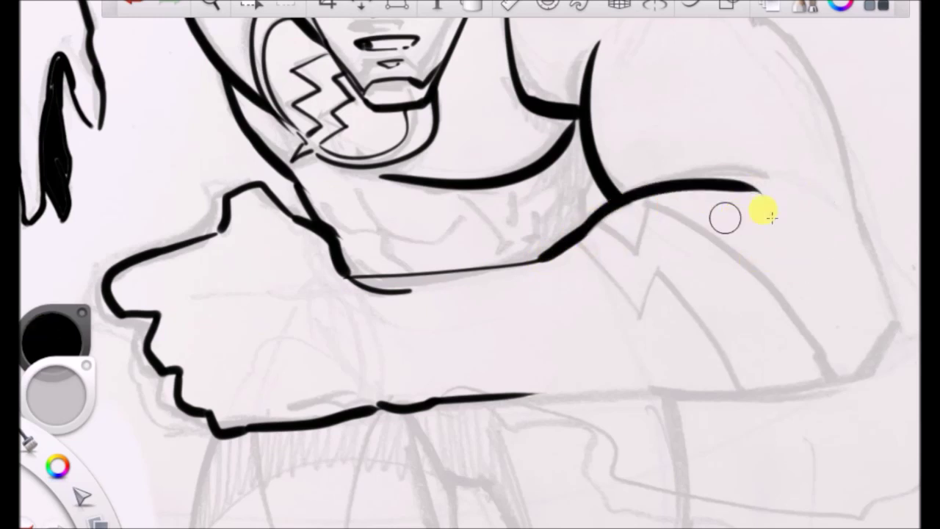
left_click_drag(670, 211, 783, 212)
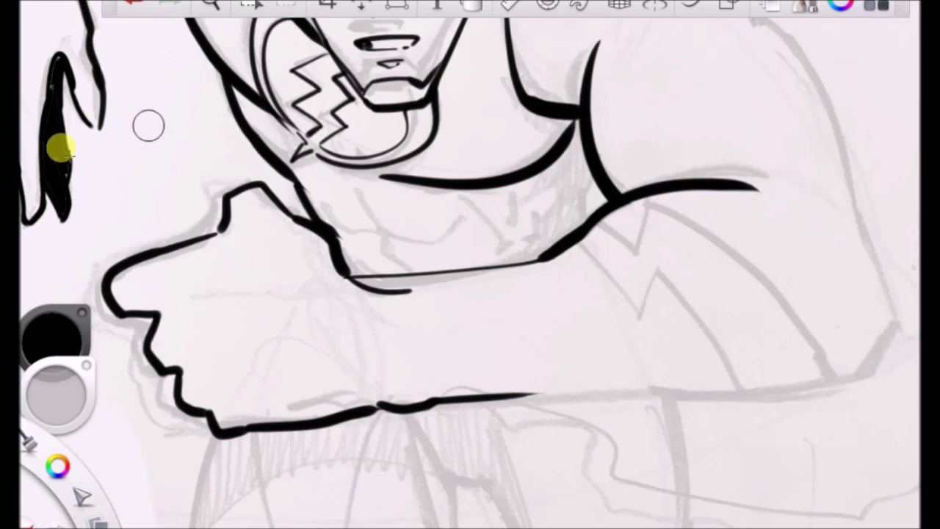
left_click_drag(411, 293, 449, 280)
left_click_drag(342, 263, 422, 279)
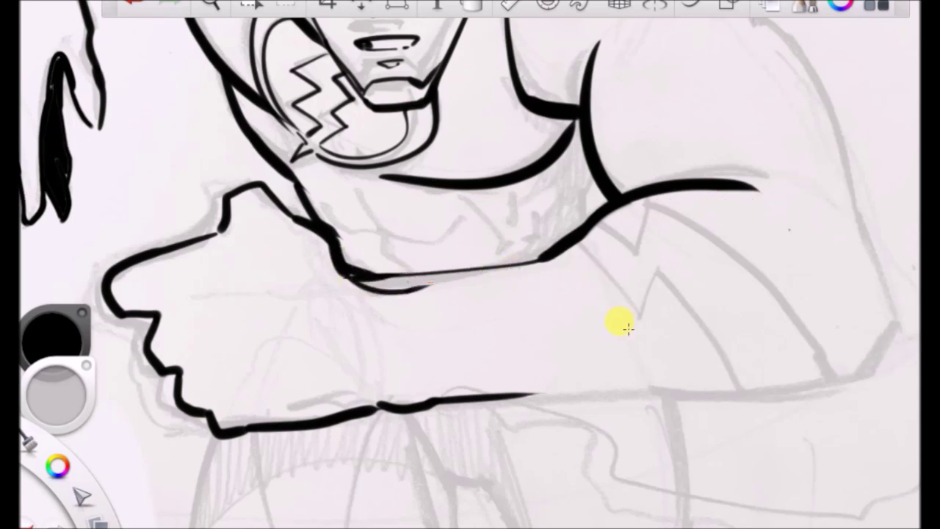
Ink the bent forearm's lower edge out to the elbow and the upper arm's outer contour from the shoulder down to it.
mouse_move(486, 403)
left_mouse_down()
mouse_move(699, 406)
mouse_move(830, 380)
left_mouse_up()
mouse_move(893, 318)
left_mouse_down()
mouse_move(848, 370)
mouse_move(808, 387)
left_mouse_up()
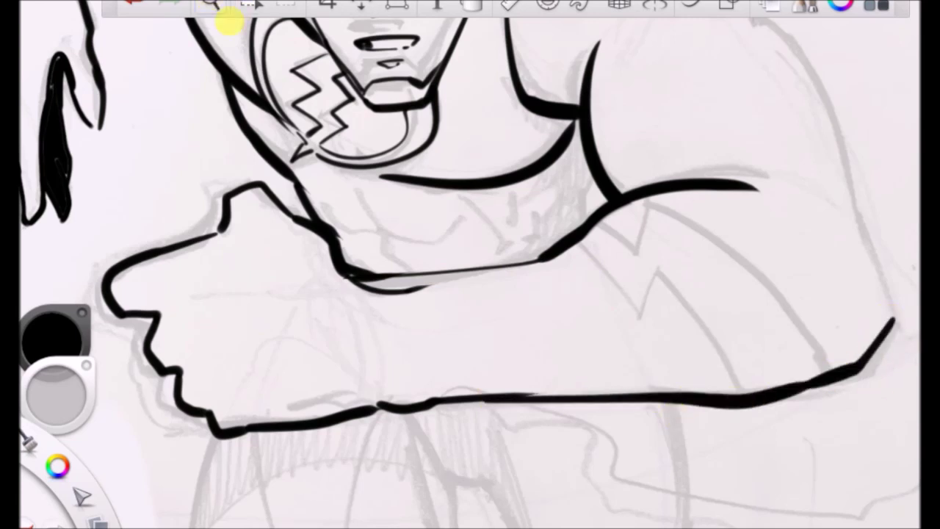
left_click(215, 4)
left_click_drag(673, 285, 401, 431)
mouse_move(483, 153)
left_mouse_down()
mouse_move(531, 212)
mouse_move(583, 354)
left_mouse_up()
left_click_drag(592, 394, 624, 472)
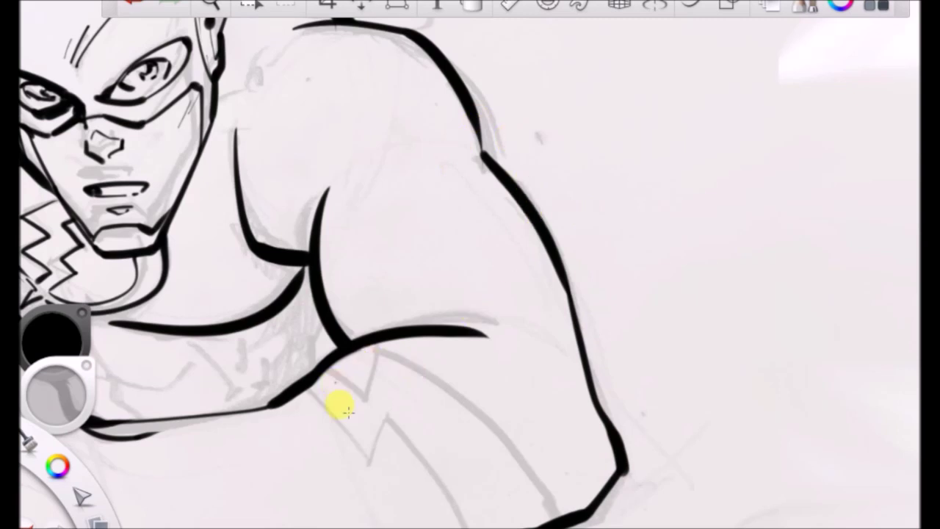
Ink the two lightning-shaped cuff lines across the bent forearm near the elbow, redoing the outer line closer to the sketch.
left_click_drag(310, 387, 372, 461)
left_click_drag(391, 417, 465, 527)
mouse_move(331, 365)
left_mouse_down()
mouse_move(371, 400)
mouse_move(381, 358)
mouse_move(524, 514)
left_mouse_up()
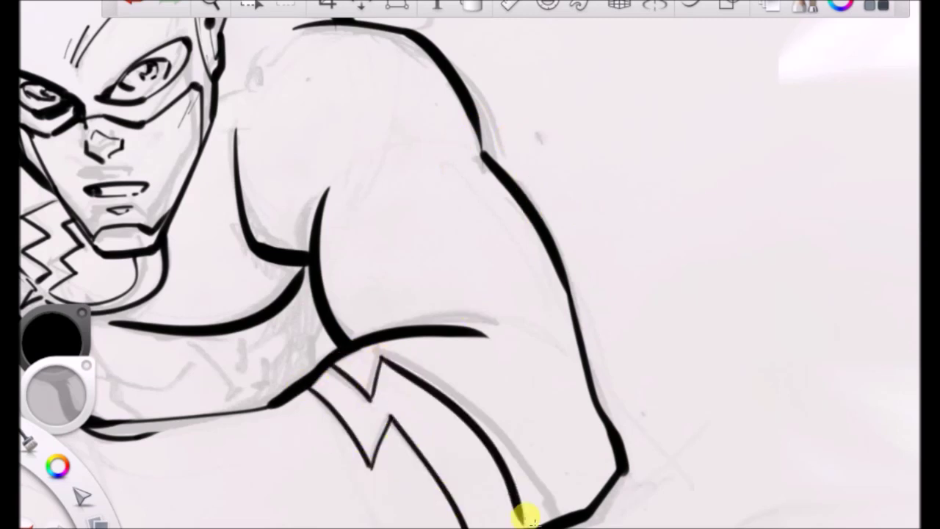
left_click(147, 4)
left_click(146, 4)
mouse_move(374, 400)
left_mouse_down()
mouse_move(405, 374)
mouse_move(391, 370)
mouse_move(547, 517)
left_mouse_up()
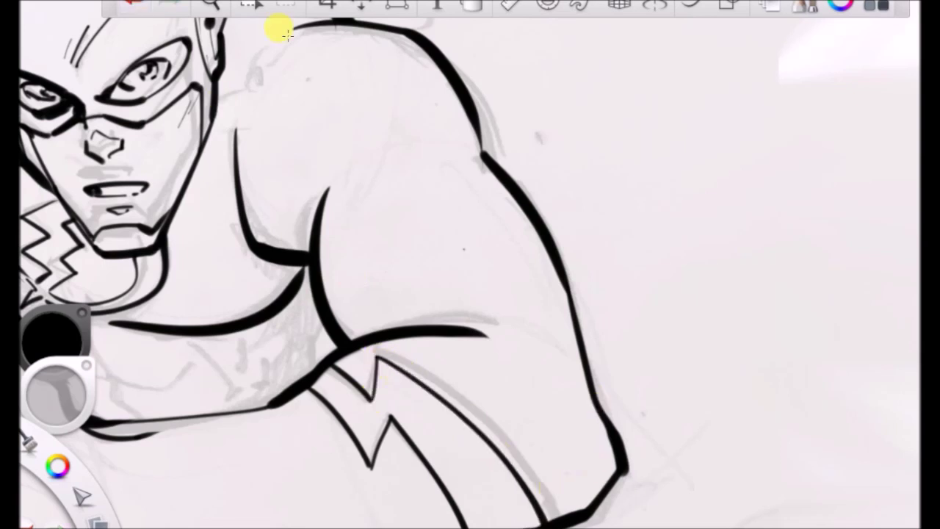
Ink both edges of the tapering rear leg below the forearm and the curved cuff outlines at its narrow end.
mouse_move(577, 373)
left_mouse_down()
mouse_move(657, 140)
mouse_move(797, 203)
mouse_move(749, 114)
mouse_move(712, 95)
left_mouse_up()
left_click_drag(710, 241, 639, 151)
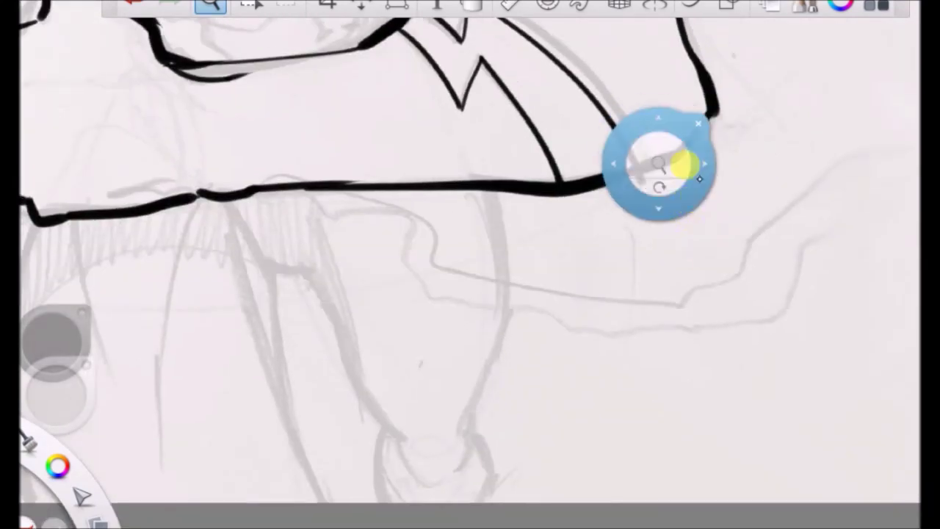
left_click(698, 124)
left_click_drag(643, 198, 636, 190)
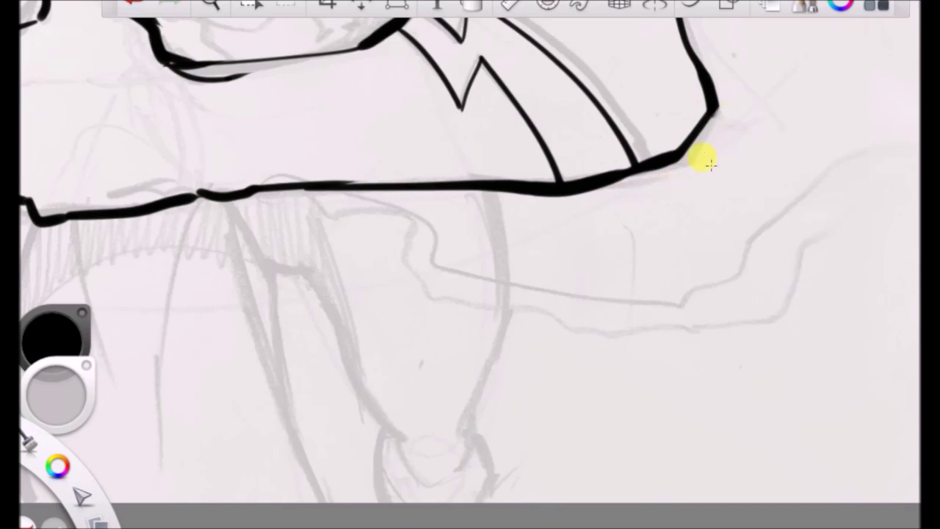
mouse_move(272, 267)
left_mouse_down()
mouse_move(313, 271)
mouse_move(405, 426)
left_mouse_up()
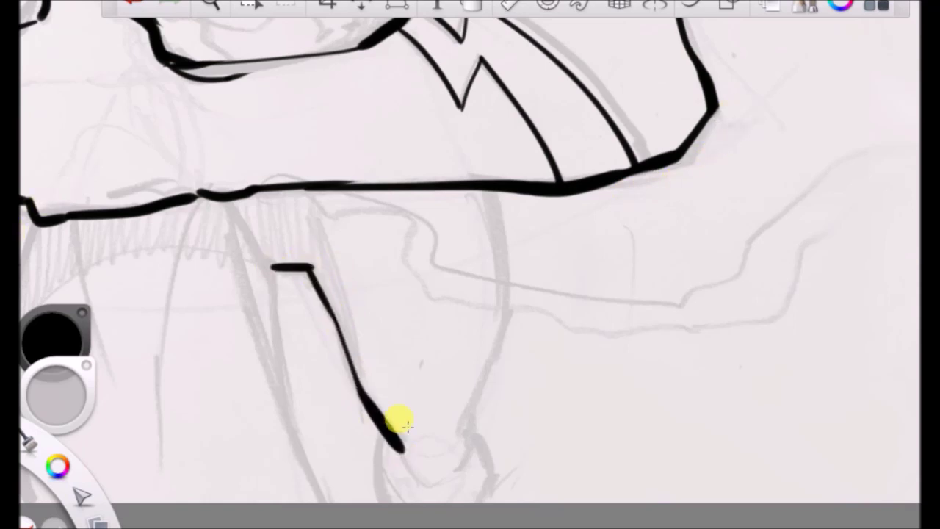
mouse_move(500, 204)
left_mouse_down()
mouse_move(478, 398)
mouse_move(495, 377)
mouse_move(474, 438)
mouse_move(496, 503)
left_mouse_up()
left_click_drag(413, 482, 463, 449)
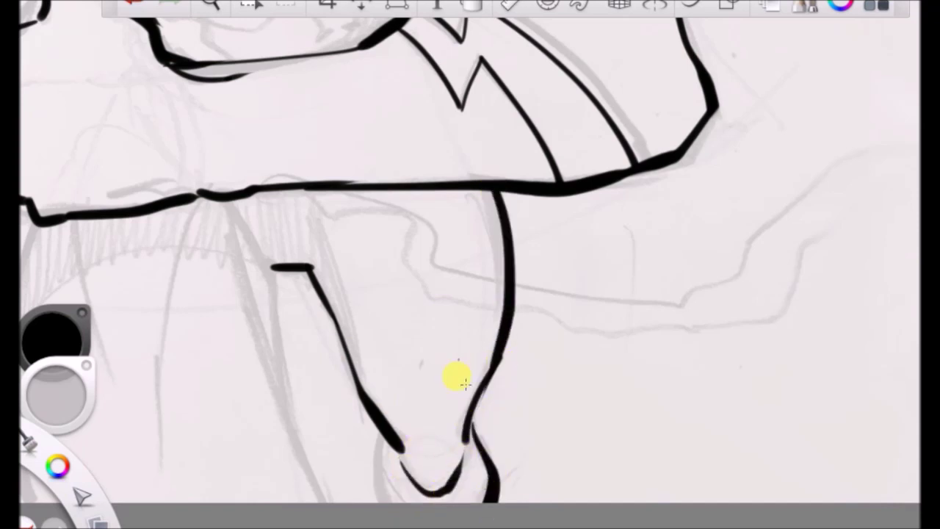
mouse_move(397, 441)
left_mouse_down()
mouse_move(376, 457)
mouse_move(382, 501)
left_mouse_up()
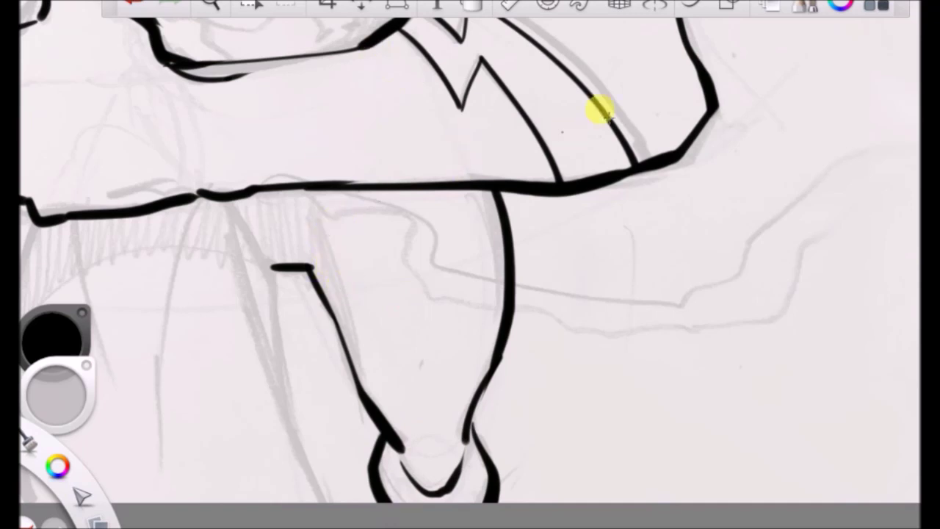
Ink the hip and inner-thigh edges beside the rear leg and fill the shadow under the forearm with solid black.
mouse_move(389, 196)
left_mouse_down()
mouse_move(340, 214)
mouse_move(336, 262)
mouse_move(367, 394)
left_mouse_up()
mouse_move(224, 206)
left_mouse_down()
mouse_move(274, 270)
mouse_move(283, 386)
left_mouse_up()
left_click_drag(272, 272, 309, 466)
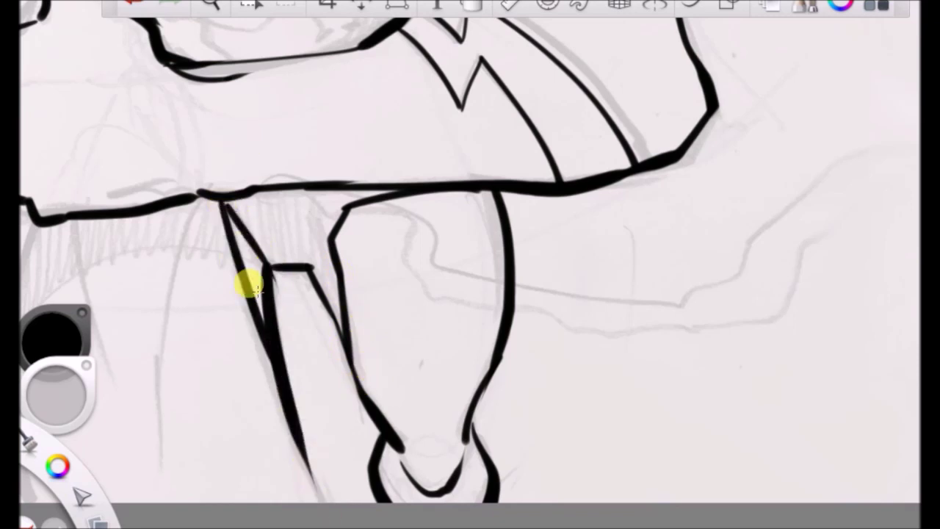
left_click_drag(224, 213, 324, 499)
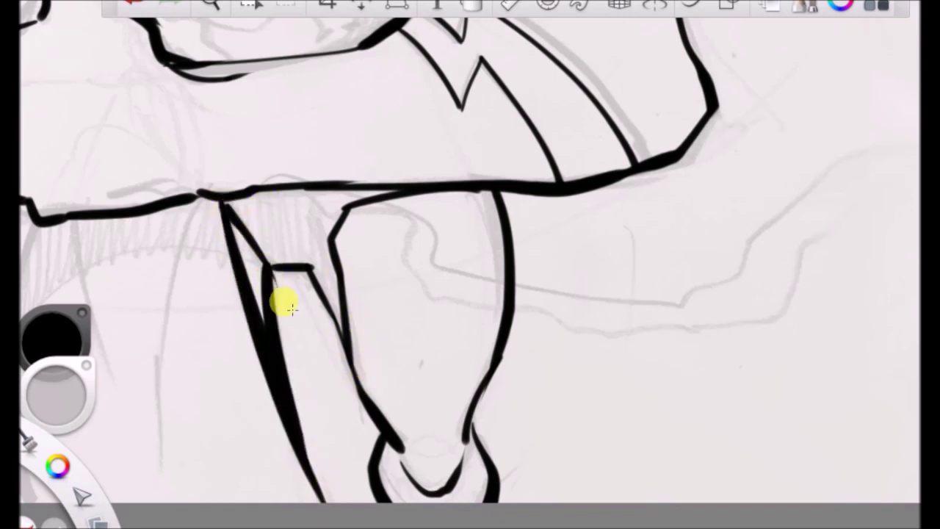
left_click(472, 7)
left_click(292, 235)
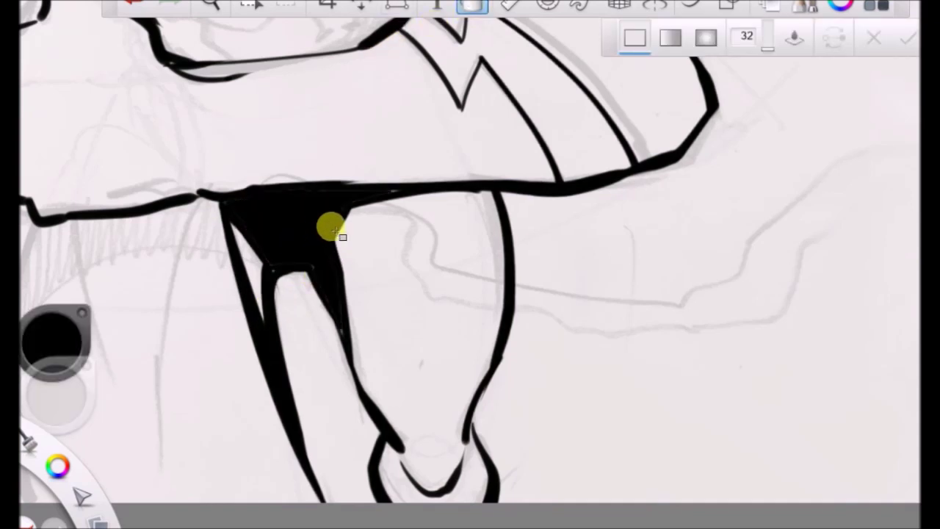
Ink the front thigh's outer contour and the long muscle lines running down inside it.
key("space")
left_click_drag(331, 300, 513, 232)
left_click(521, 164)
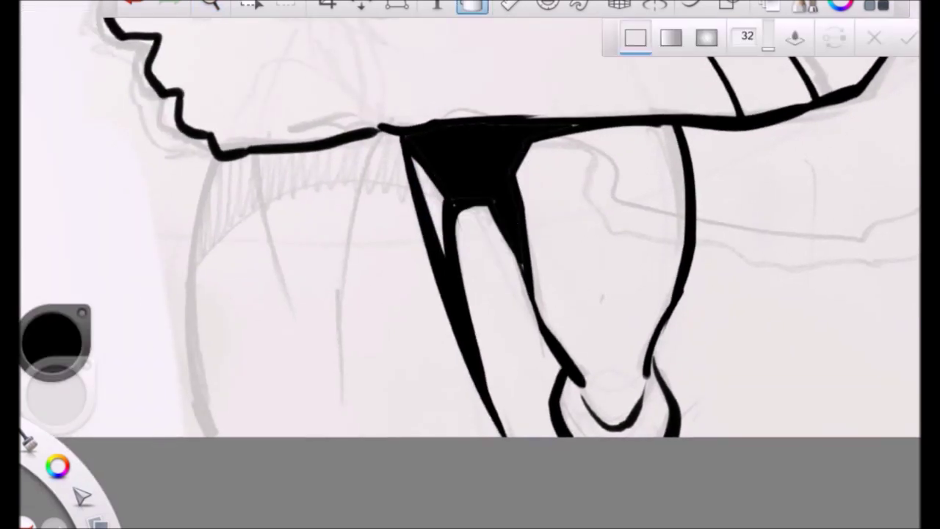
left_click(25, 244)
left_click_drag(255, 152, 314, 343)
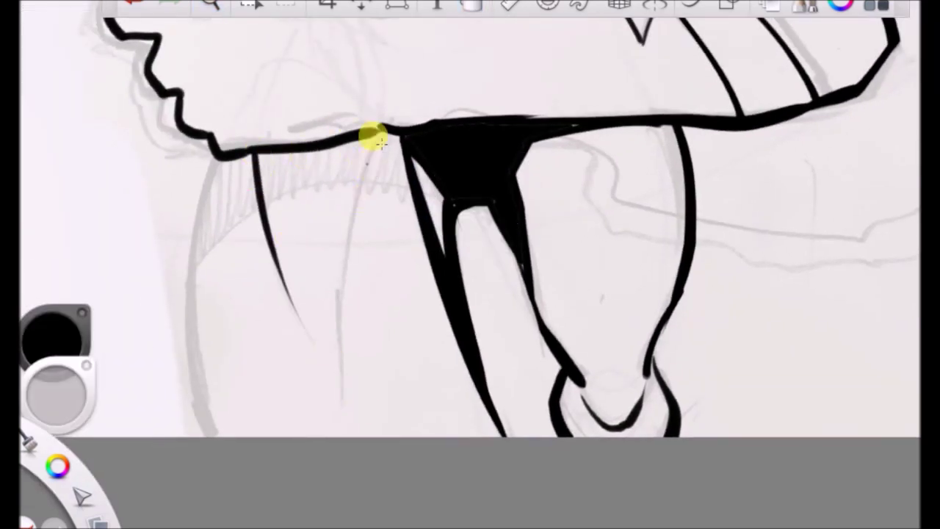
left_click_drag(379, 143, 347, 395)
left_click_drag(324, 321, 326, 417)
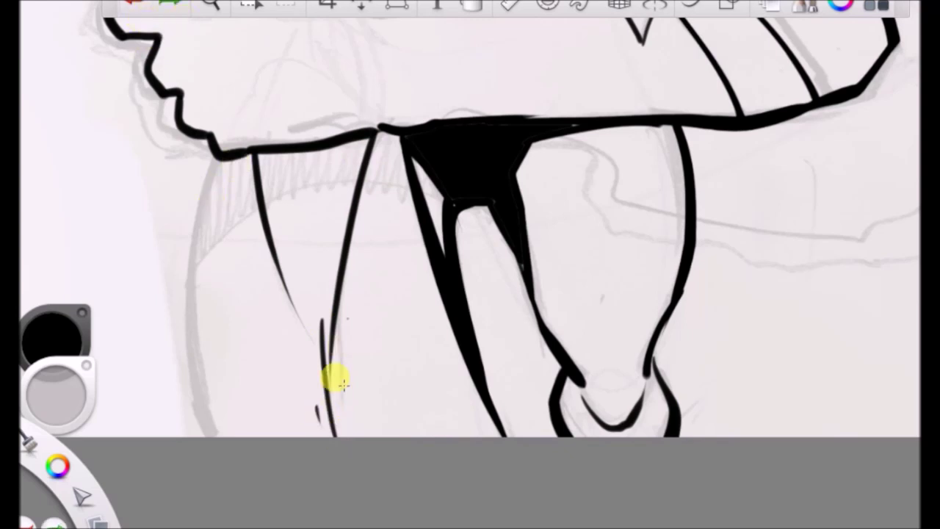
left_click_drag(314, 397, 335, 453)
left_click_drag(217, 151, 234, 479)
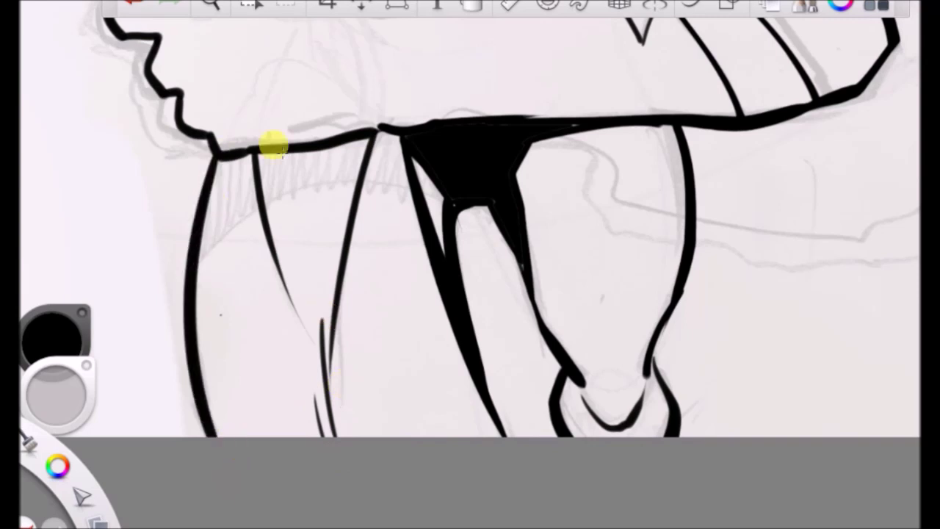
Outline the curved shadow band across the top of the front thigh and fill its three sections with solid black.
left_click_drag(198, 262, 251, 216)
mouse_move(250, 156)
left_mouse_down()
mouse_move(254, 215)
mouse_move(346, 178)
mouse_move(410, 172)
left_mouse_up()
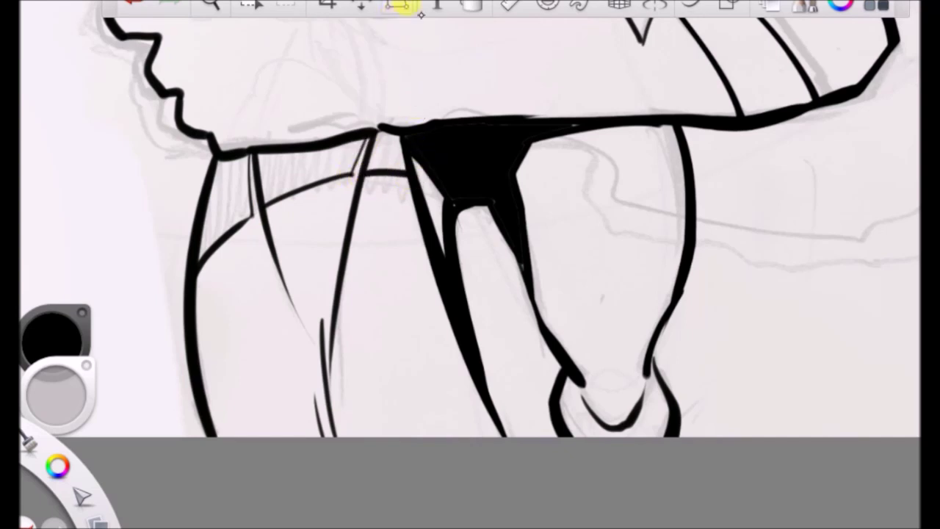
left_click(476, 5)
left_click(230, 212)
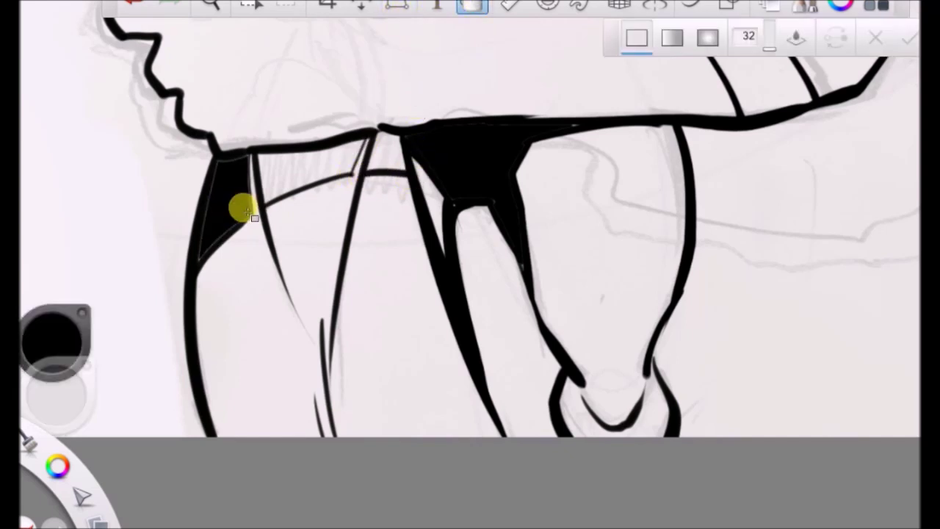
left_click(271, 188)
left_click(397, 161)
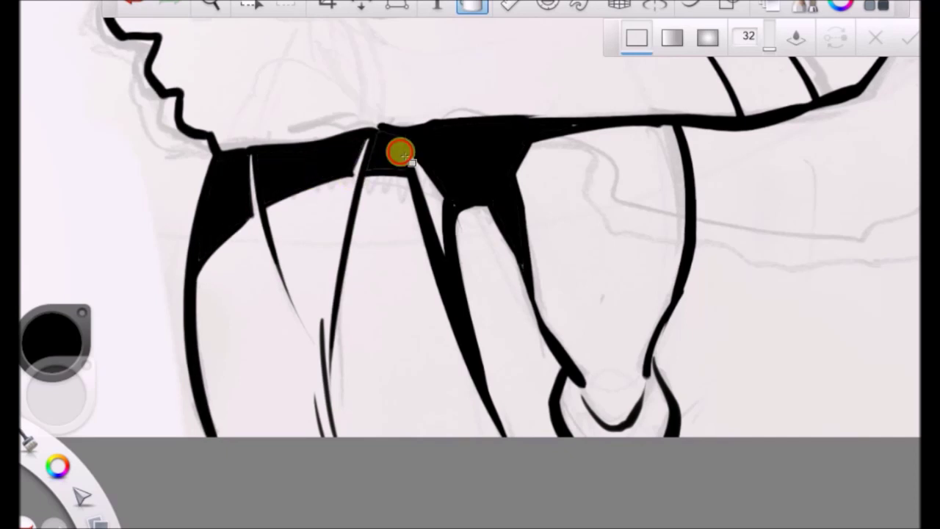
Ink the jagged shadow edges on the side of the ribs below the armpit and fill the area between them with solid black.
left_click(209, 4)
left_click_drag(399, 220, 464, 432)
left_click_drag(445, 360, 411, 520)
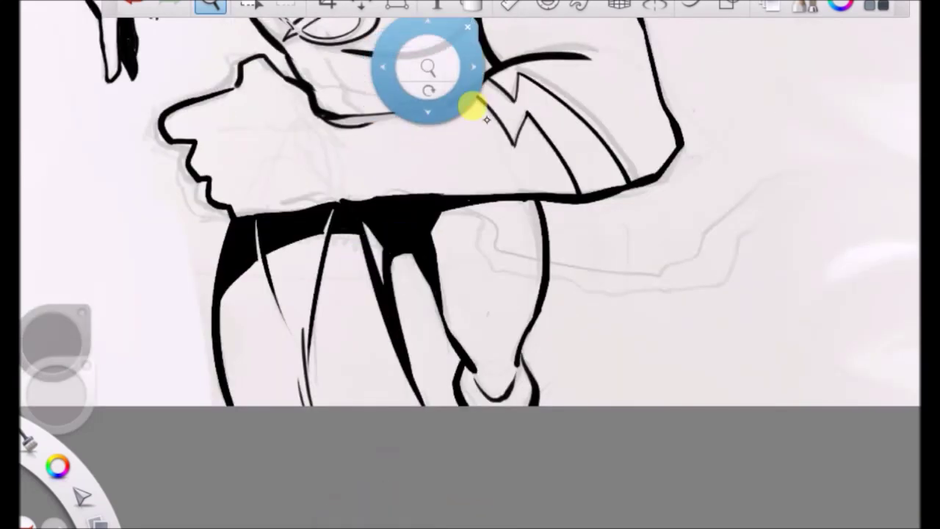
left_click_drag(471, 101, 419, 299)
left_click_drag(433, 226, 502, 252)
left_click(510, 179)
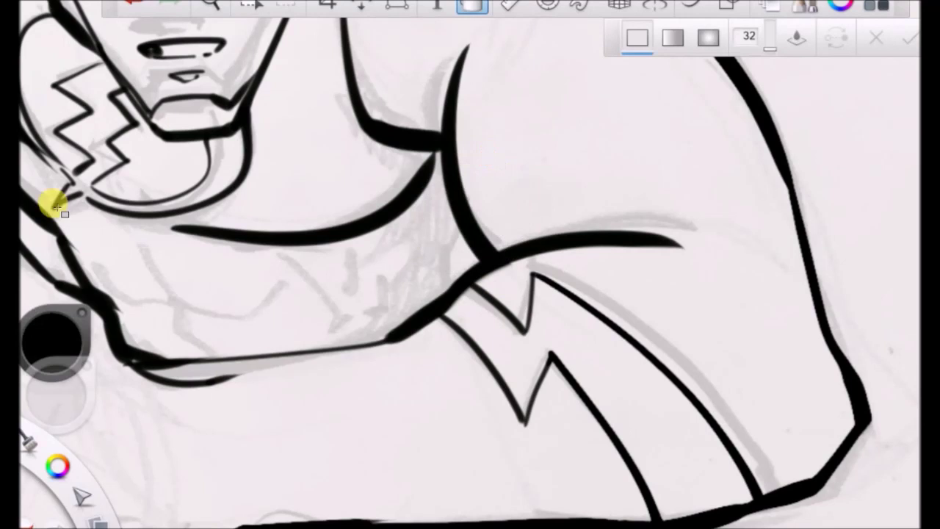
key("b")
mouse_move(465, 235)
left_mouse_down()
mouse_move(447, 269)
mouse_move(446, 299)
left_mouse_up()
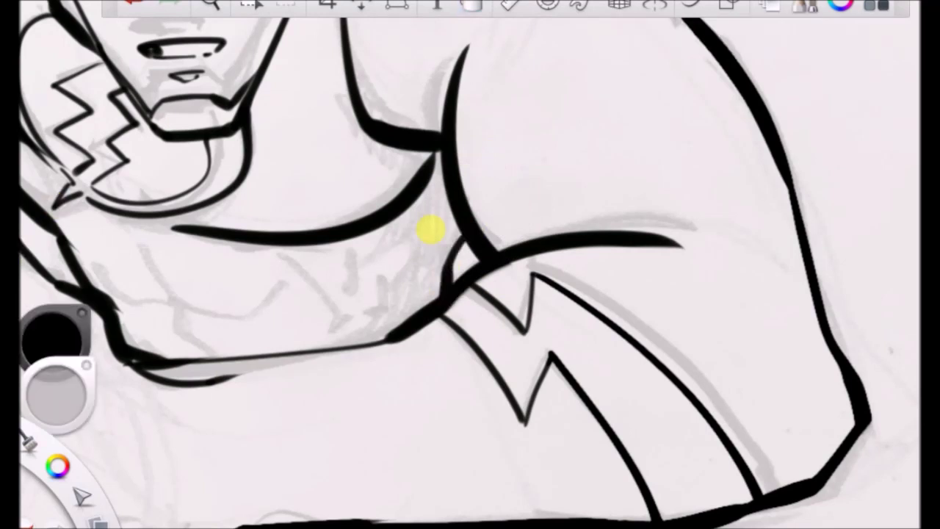
mouse_move(411, 211)
left_mouse_down()
mouse_move(430, 252)
mouse_move(418, 242)
mouse_move(416, 270)
mouse_move(388, 313)
mouse_move(410, 306)
mouse_move(384, 334)
left_mouse_up()
left_click(472, 6)
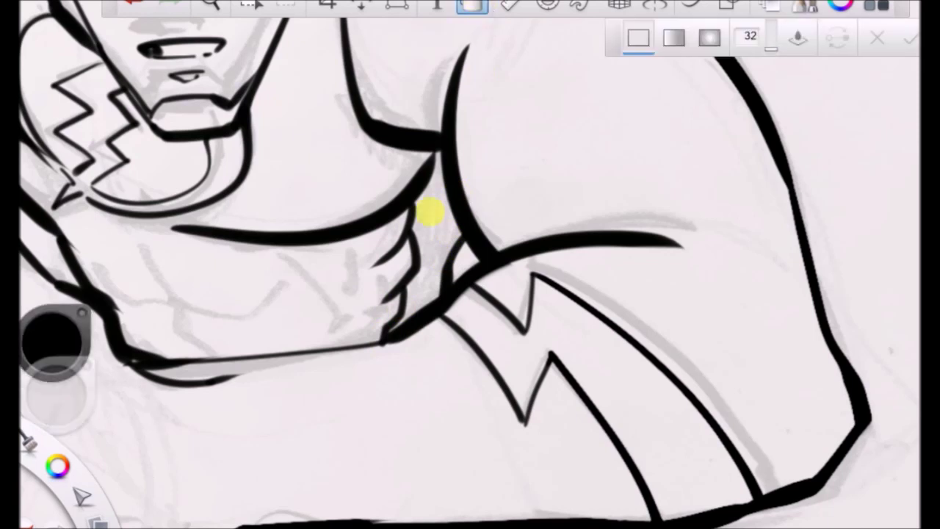
left_click(433, 213)
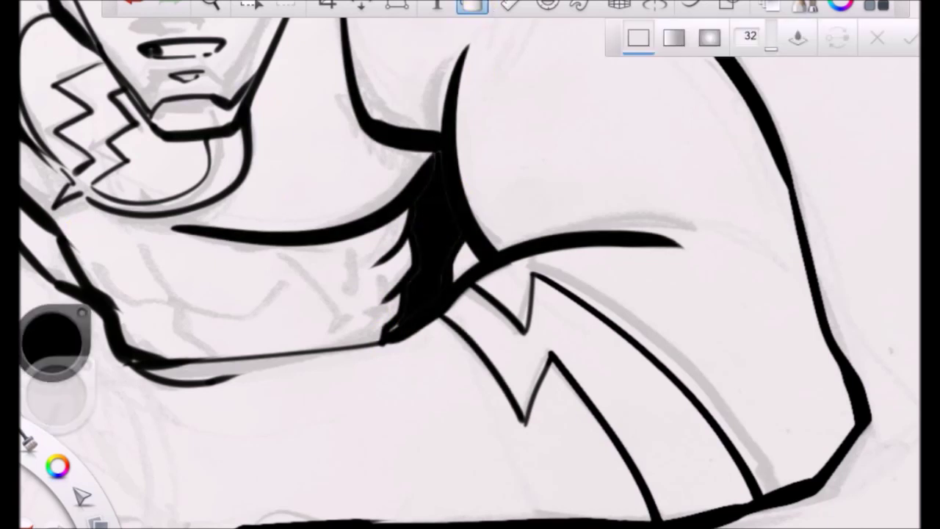
Ink the small rib marks and the abdominal muscle lines between the chest and the bent forearm.
key("b")
left_click_drag(364, 247, 356, 300)
left_click_drag(369, 258, 352, 294)
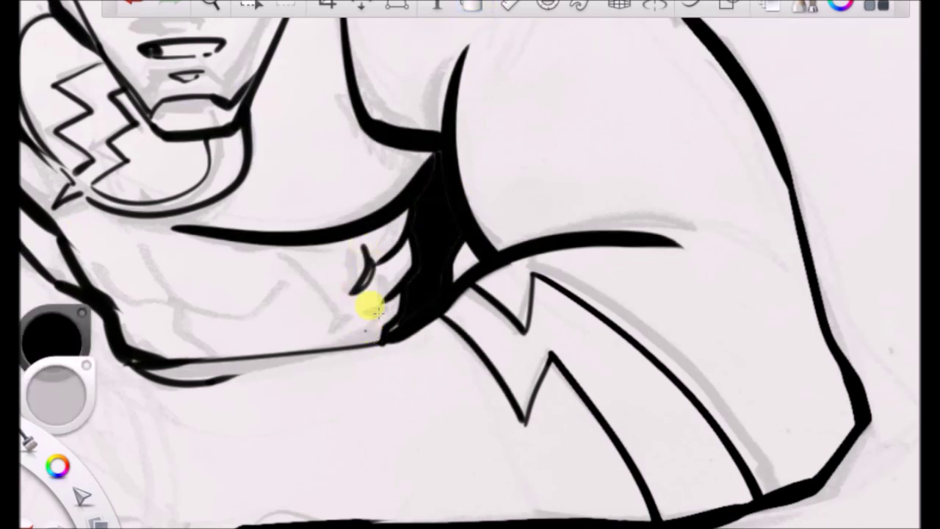
left_click_drag(253, 244, 340, 336)
left_click_drag(144, 235, 208, 354)
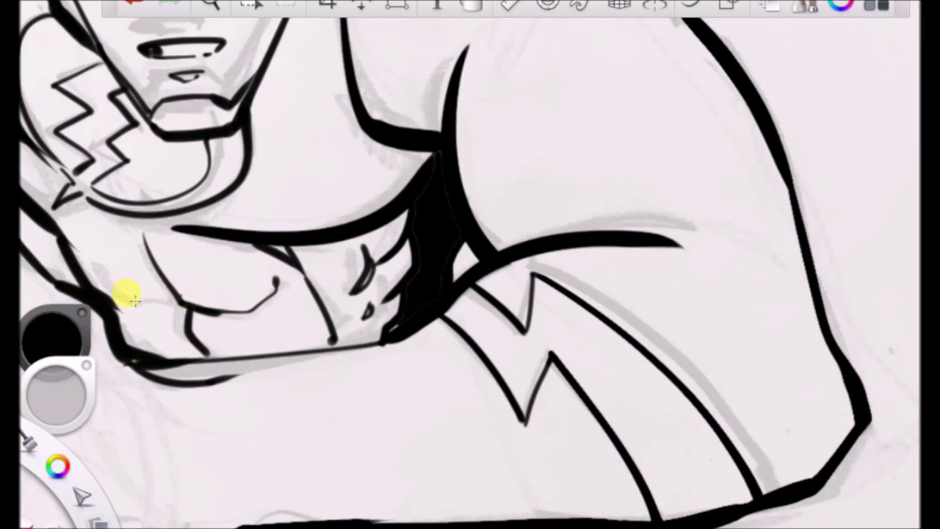
left_click_drag(129, 299, 186, 298)
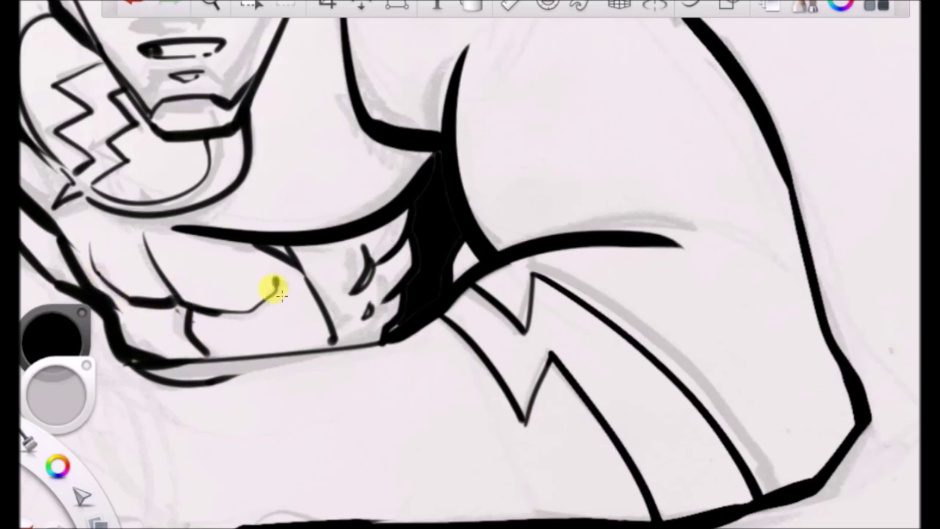
Ink the inner muscle contours of the shoulder and upper arm on the bent-arm side.
left_click(213, 7)
left_click_drag(360, 210, 323, 389)
mouse_move(402, 460)
left_mouse_down()
mouse_move(410, 483)
mouse_move(438, 436)
mouse_move(426, 453)
mouse_move(411, 428)
mouse_move(460, 438)
mouse_move(465, 343)
mouse_move(447, 286)
mouse_move(509, 369)
mouse_move(502, 332)
left_mouse_up()
left_click(457, 157)
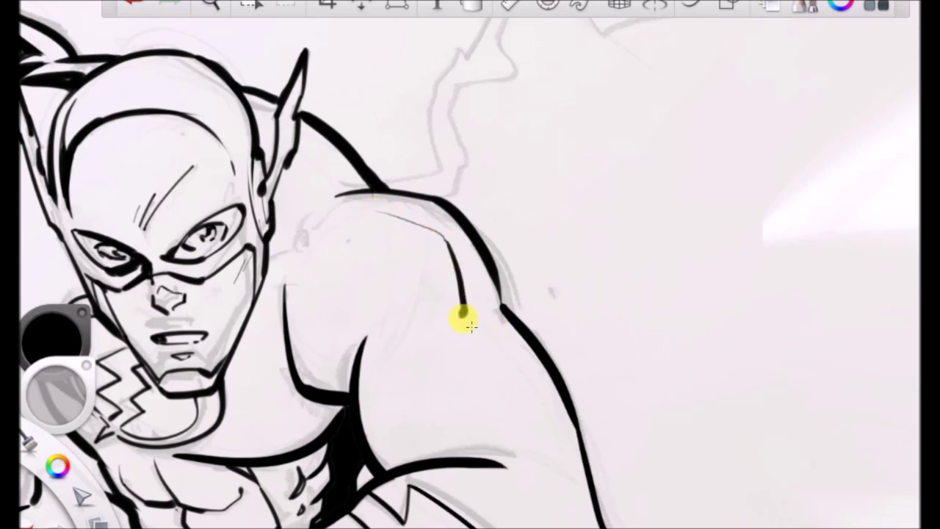
mouse_move(464, 334)
left_mouse_down()
mouse_move(502, 349)
mouse_move(556, 468)
mouse_move(549, 478)
left_mouse_up()
Ink the forearm's underside line and the elbow shadow, join it to the upper-arm contour and thicken the shoulder muscle's corner.
left_click(213, 4)
left_click_drag(585, 423, 508, 233)
left_click(515, 153)
mouse_move(244, 443)
left_mouse_down()
mouse_move(371, 438)
mouse_move(411, 450)
left_mouse_up()
mouse_move(470, 303)
left_mouse_down()
mouse_move(506, 378)
mouse_move(501, 407)
mouse_move(478, 424)
left_mouse_up()
key("ctrl+z")
mouse_move(458, 286)
left_mouse_down()
mouse_move(510, 386)
mouse_move(464, 425)
left_mouse_up()
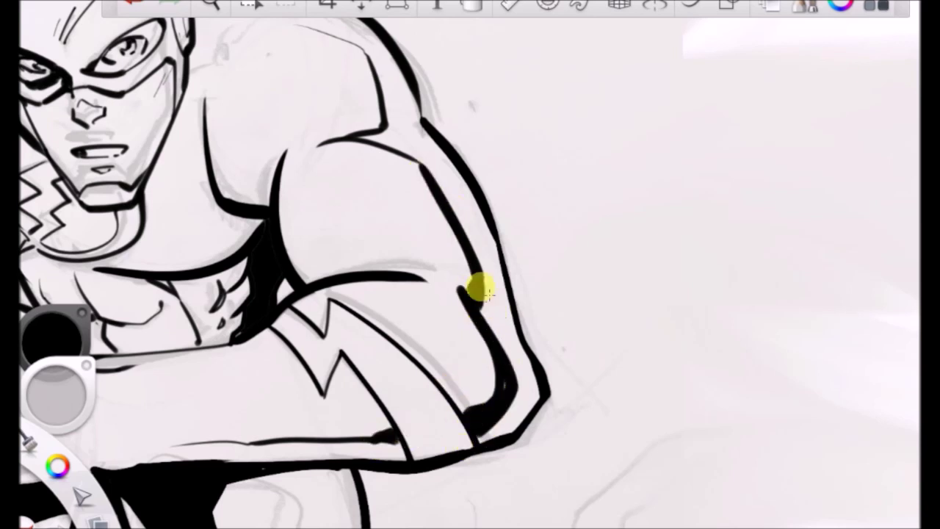
mouse_move(433, 279)
left_mouse_down()
mouse_move(487, 334)
mouse_move(478, 296)
left_mouse_up()
mouse_move(392, 132)
left_mouse_down()
mouse_move(370, 138)
mouse_move(384, 152)
mouse_move(350, 149)
mouse_move(418, 169)
left_mouse_up()
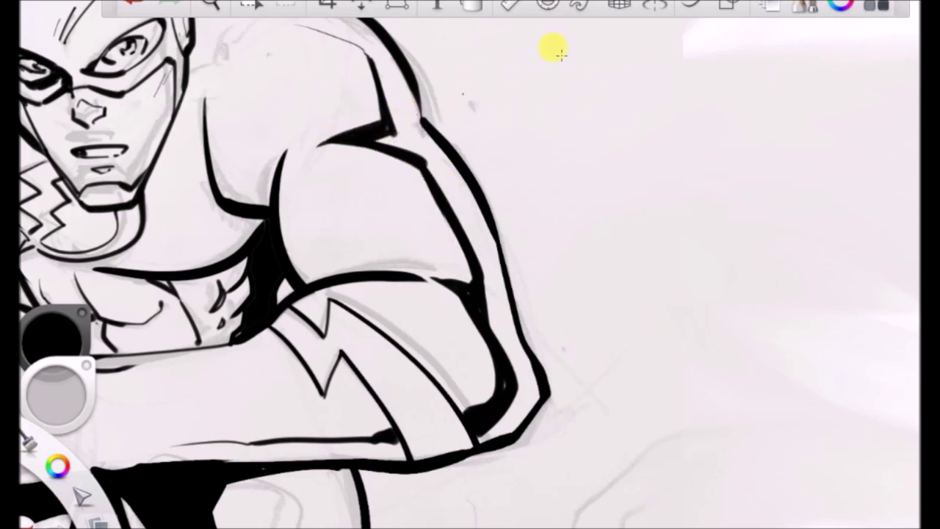
Ink both edges of the lightning bolt rising from the shoulder to the canvas's upper edge and erase the shoulder line crossing it.
left_click(211, 5)
left_click_drag(387, 206, 451, 455)
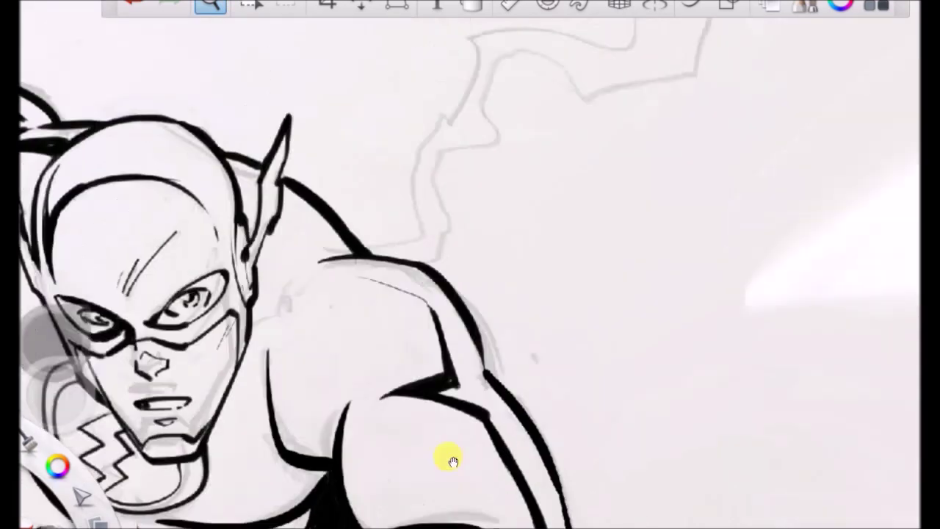
left_click_drag(477, 344, 466, 416)
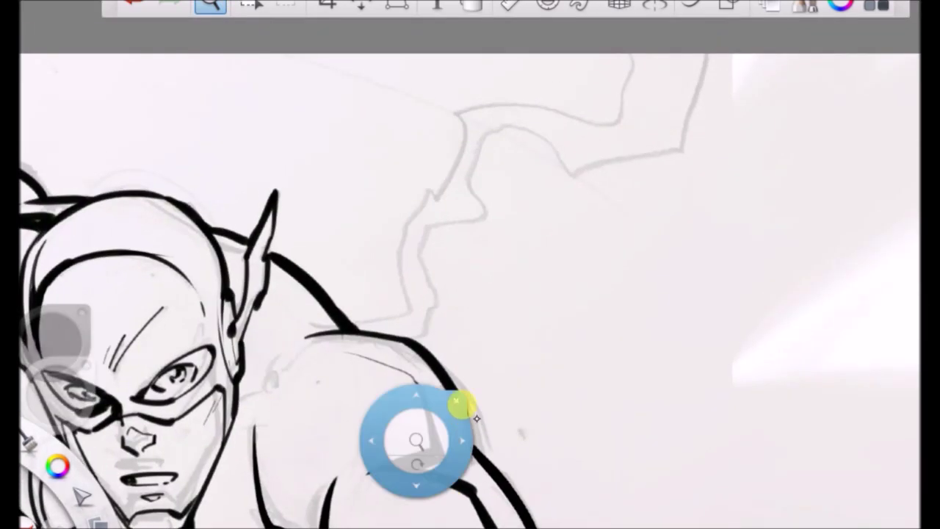
left_click(457, 402)
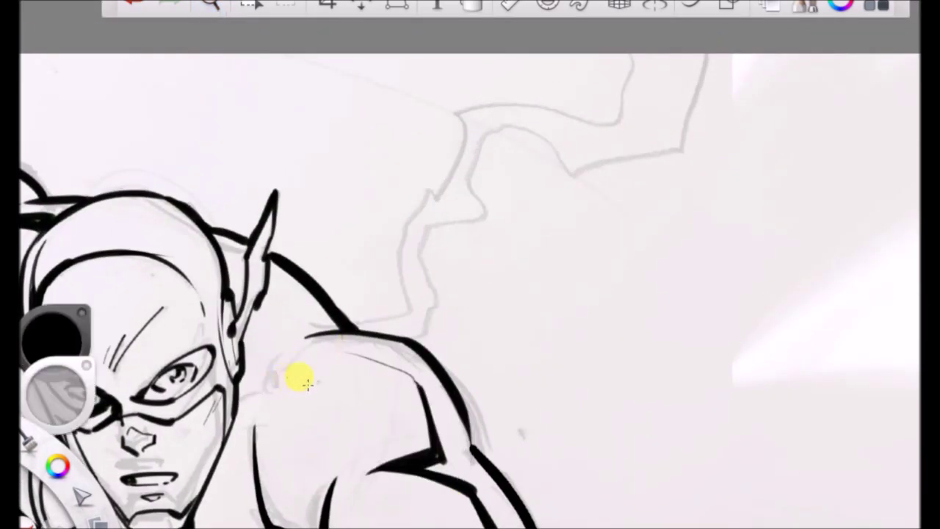
left_click_drag(272, 384, 343, 348)
left_click_drag(424, 287, 434, 191)
mouse_move(499, 111)
left_mouse_down()
mouse_move(624, 131)
mouse_move(622, 98)
mouse_move(631, 79)
mouse_move(679, 108)
mouse_move(631, 198)
mouse_move(583, 197)
mouse_move(562, 158)
mouse_move(499, 133)
mouse_move(484, 187)
mouse_move(441, 215)
mouse_move(431, 252)
mouse_move(439, 263)
mouse_move(434, 325)
mouse_move(390, 332)
left_mouse_up()
left_click_drag(321, 387, 314, 379)
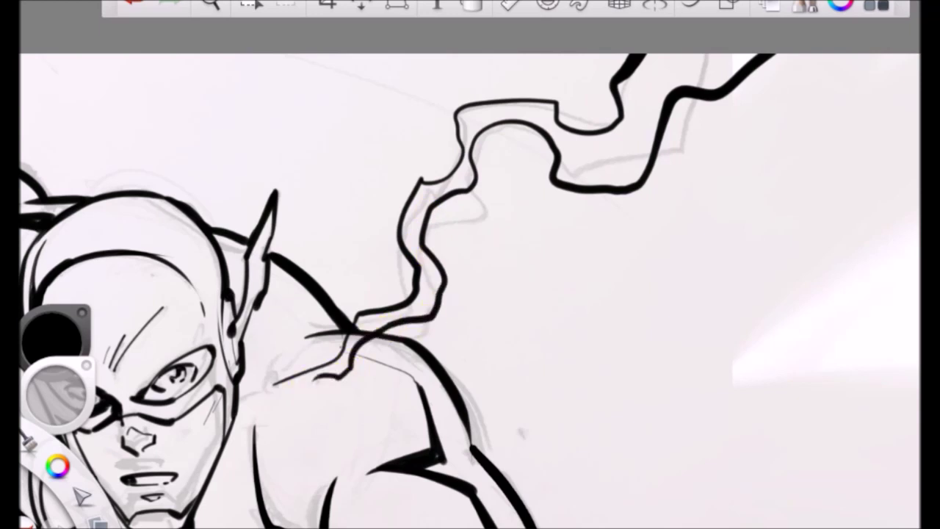
mouse_move(375, 332)
left_mouse_down()
mouse_move(361, 332)
mouse_move(370, 326)
left_mouse_up()
left_click_drag(428, 311, 443, 287)
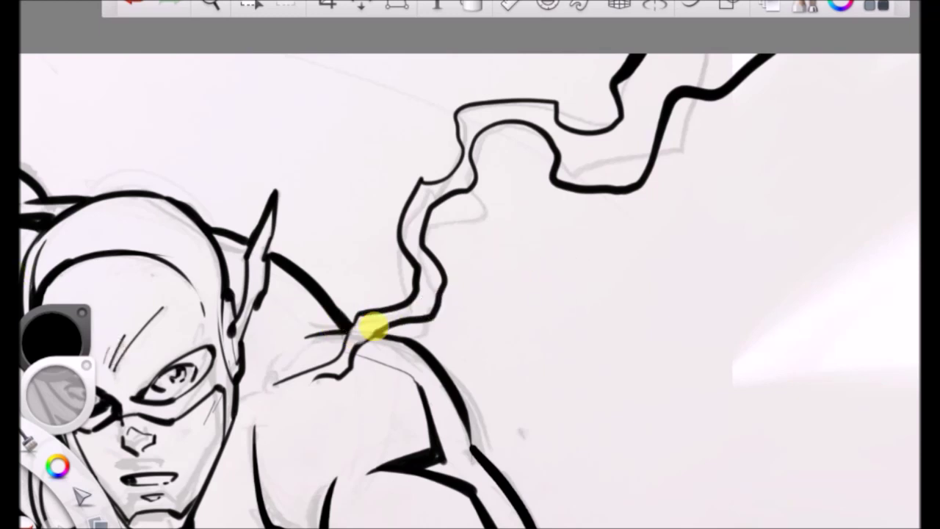
Finish the shoulder bolt's tip and ink both edges of the lightning bolt running from the raised forearm to the canvas's upper edge.
left_click_drag(356, 351, 414, 329)
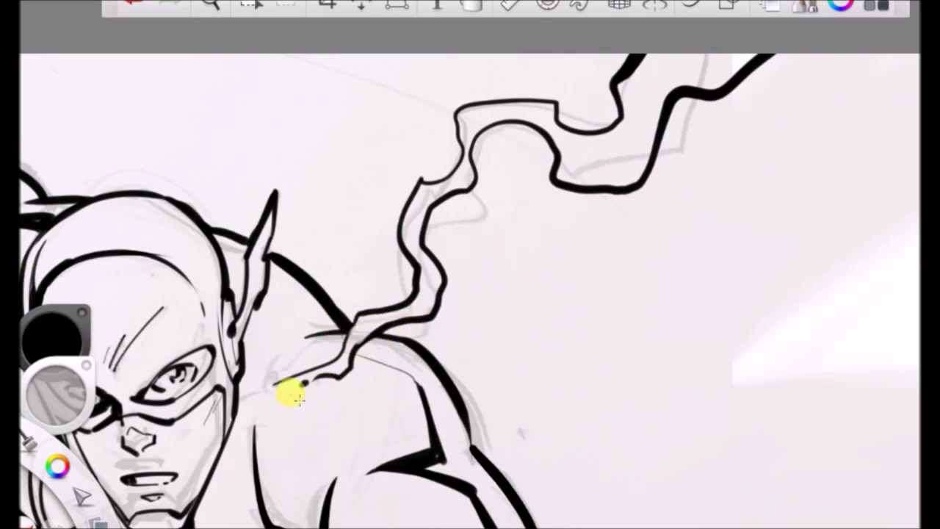
left_click(211, 7)
left_click_drag(350, 267, 299, 412)
left_click_drag(440, 432, 645, 431)
left_click_drag(242, 295, 265, 182)
left_click_drag(365, 275, 384, 388)
left_click(372, 350)
mouse_move(235, 172)
left_mouse_down()
mouse_move(276, 235)
mouse_move(276, 276)
mouse_move(254, 305)
left_mouse_up()
mouse_move(316, 452)
left_mouse_down()
mouse_move(328, 412)
mouse_move(329, 423)
mouse_move(319, 382)
mouse_move(279, 314)
mouse_move(310, 262)
mouse_move(274, 173)
left_mouse_up()
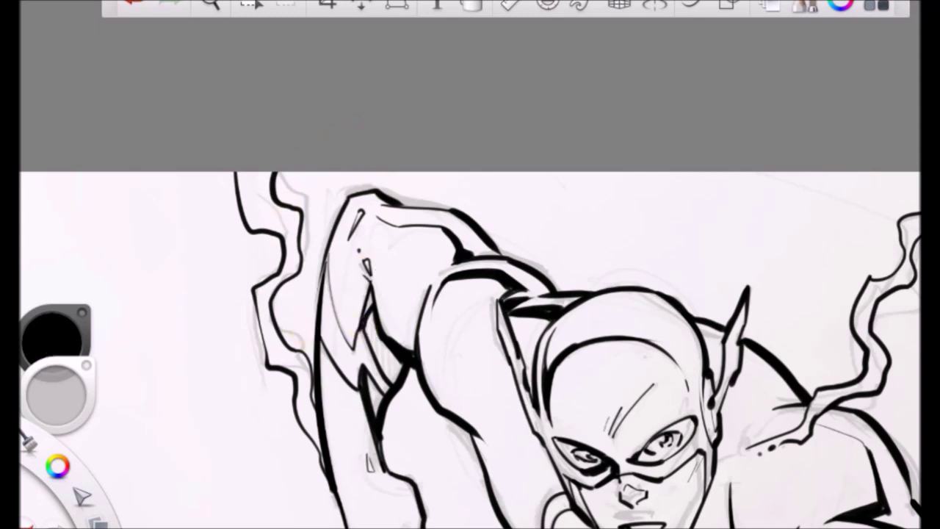
Clear the raised forearm's contour where the bolt crosses it and end the bolt with small ink dots.
mouse_move(321, 415)
left_mouse_down()
mouse_move(346, 453)
mouse_move(351, 490)
mouse_move(341, 455)
mouse_move(355, 475)
mouse_move(301, 376)
mouse_move(350, 486)
mouse_move(347, 502)
mouse_move(337, 482)
mouse_move(345, 520)
left_mouse_up()
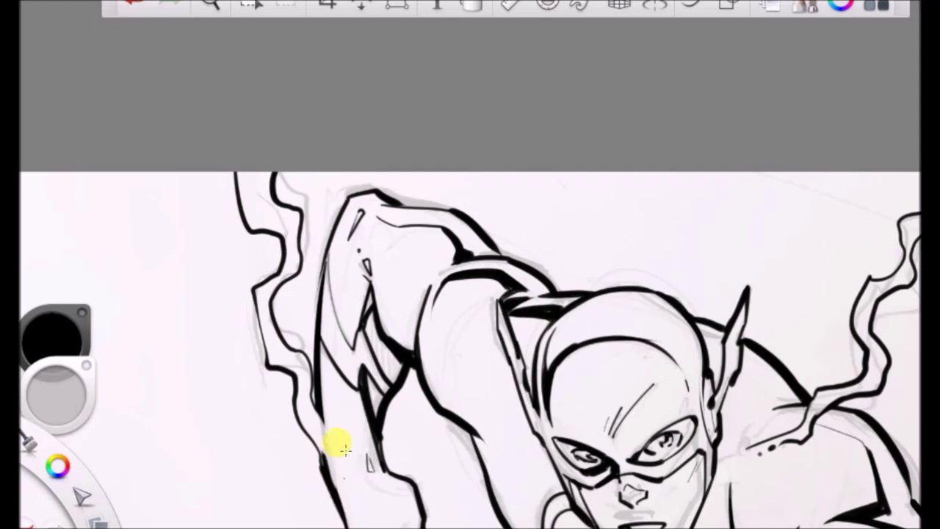
left_click_drag(322, 455, 298, 393)
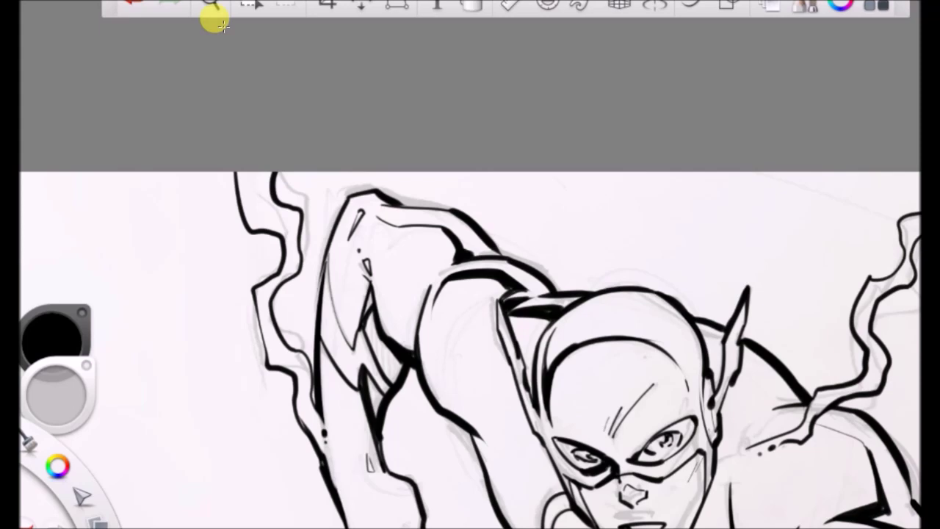
Ink both edges of the lightning bolt running from the thigh to the canvas's side edge, with a small opening near its wide end.
left_click(213, 4)
left_click_drag(512, 262, 440, 456)
left_click_drag(548, 453, 223, 288)
left_click_drag(413, 306, 456, 125)
left_click_drag(540, 307, 537, 185)
left_click(544, 161)
mouse_move(757, 74)
left_mouse_down()
mouse_move(633, 112)
mouse_move(388, 304)
left_mouse_up()
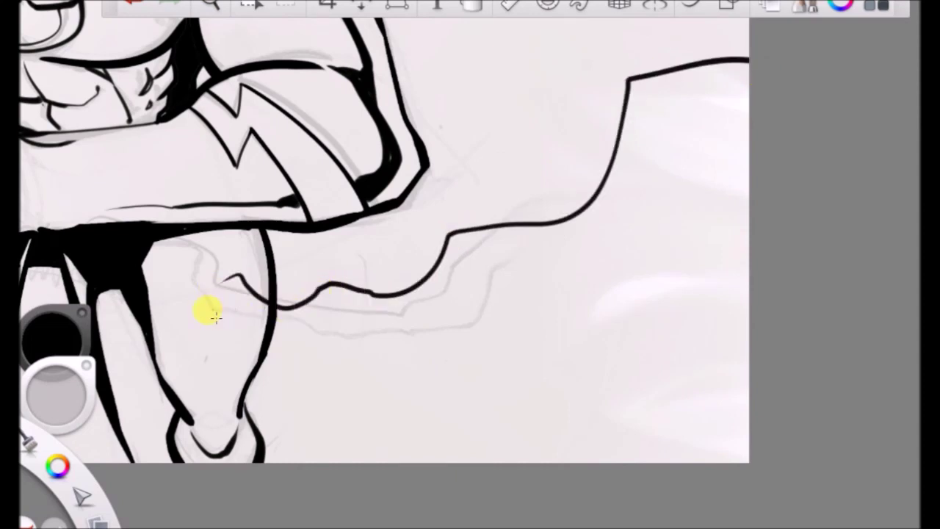
mouse_move(375, 328)
left_mouse_down()
mouse_move(531, 256)
mouse_move(672, 147)
mouse_move(791, 135)
left_mouse_up()
left_click_drag(720, 89, 771, 117)
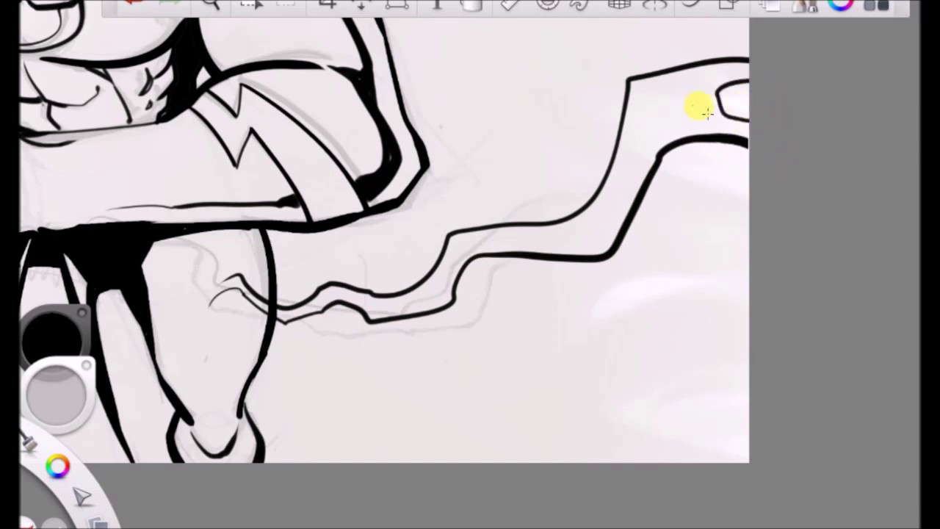
Erase the thigh contour crossing the bolt, re-ink the bolt's edges there and add small spark shapes along it.
left_click(273, 312)
left_click_drag(267, 310, 326, 303)
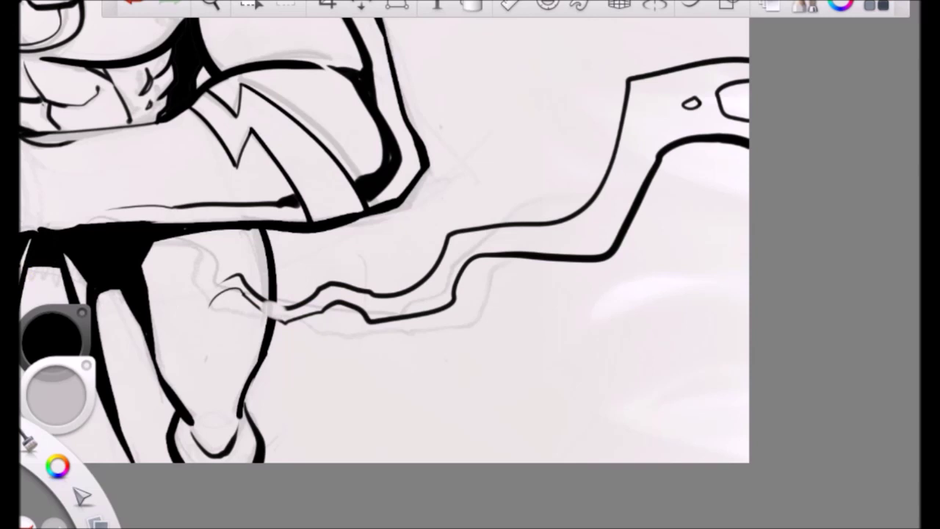
mouse_move(273, 283)
left_mouse_down()
mouse_move(268, 310)
mouse_move(252, 307)
mouse_move(287, 325)
mouse_move(272, 305)
mouse_move(299, 313)
left_mouse_up()
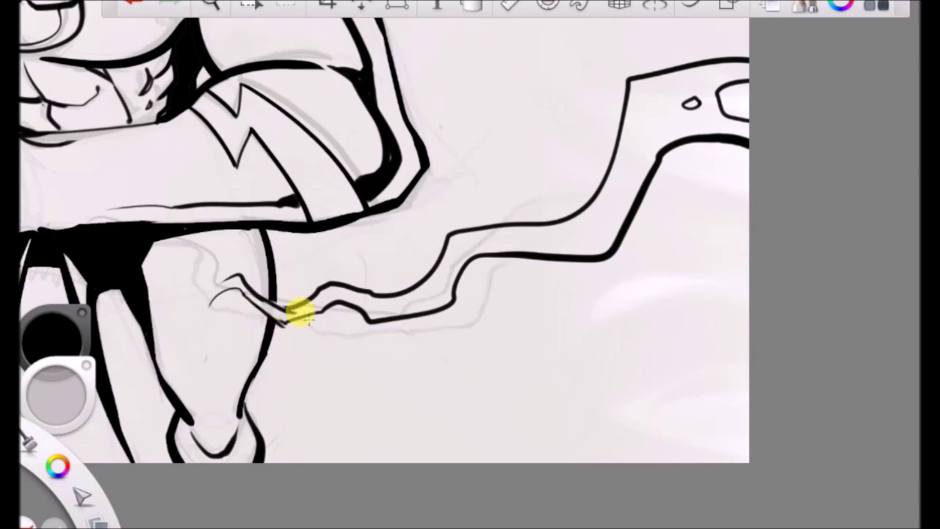
left_click(136, 3)
mouse_move(269, 297)
left_mouse_down()
mouse_move(326, 301)
mouse_move(309, 336)
mouse_move(300, 334)
mouse_move(284, 328)
mouse_move(353, 315)
left_mouse_up()
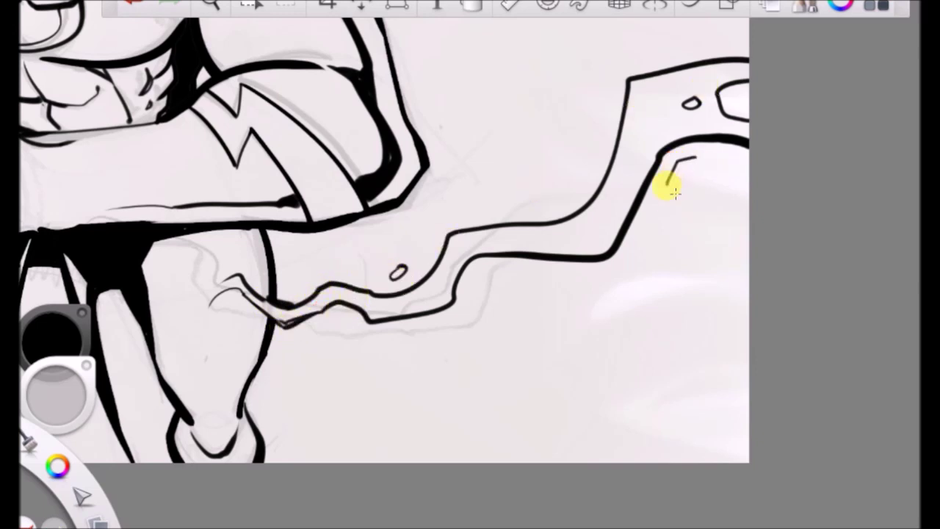
left_click_drag(713, 160, 719, 159)
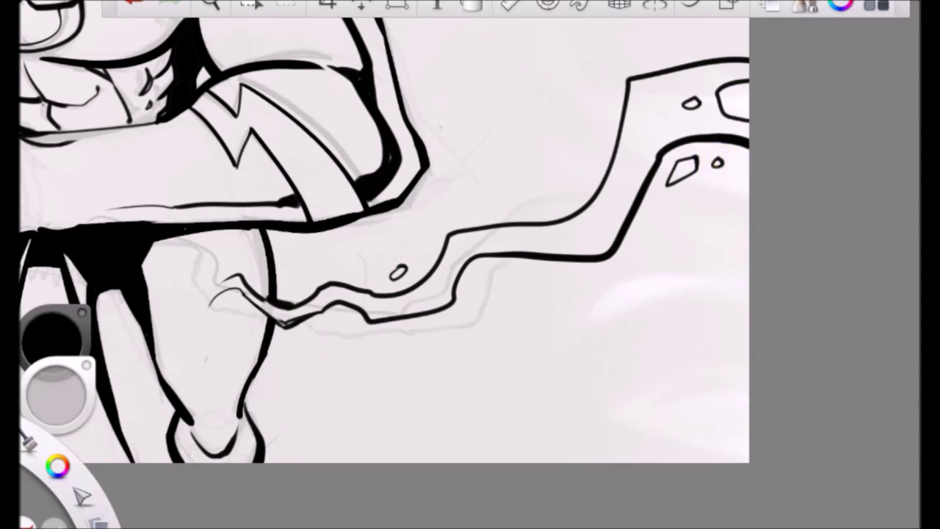
Hide the pencil sketch beneath the inked superhero, leaving only the black line art on white.
left_click(223, 4)
left_click_drag(420, 188, 793, 528)
left_click_drag(636, 343, 628, 338)
key("space")
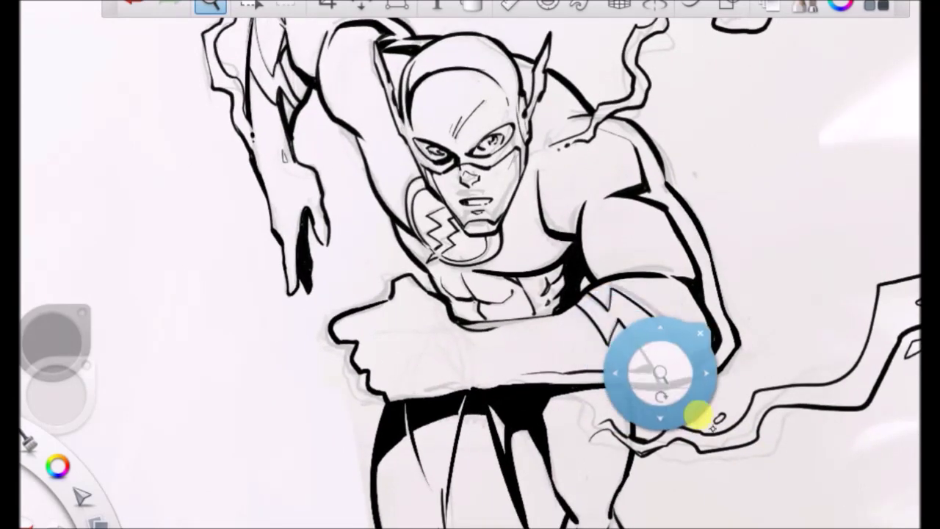
left_click(929, 356)
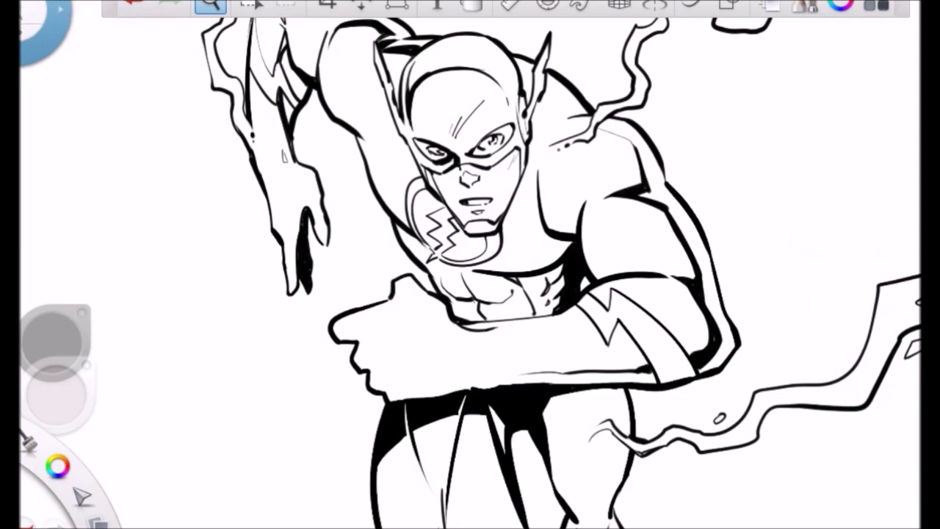
Save the artwork as a JPEG file named SUPER14 with the image quality at 100.
left_click(10, 2)
left_click(42, 96)
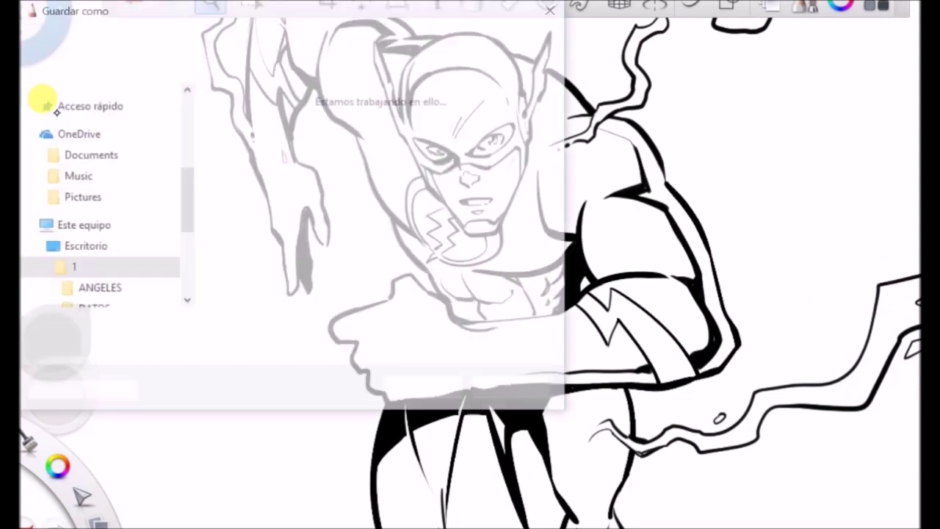
left_click(355, 352)
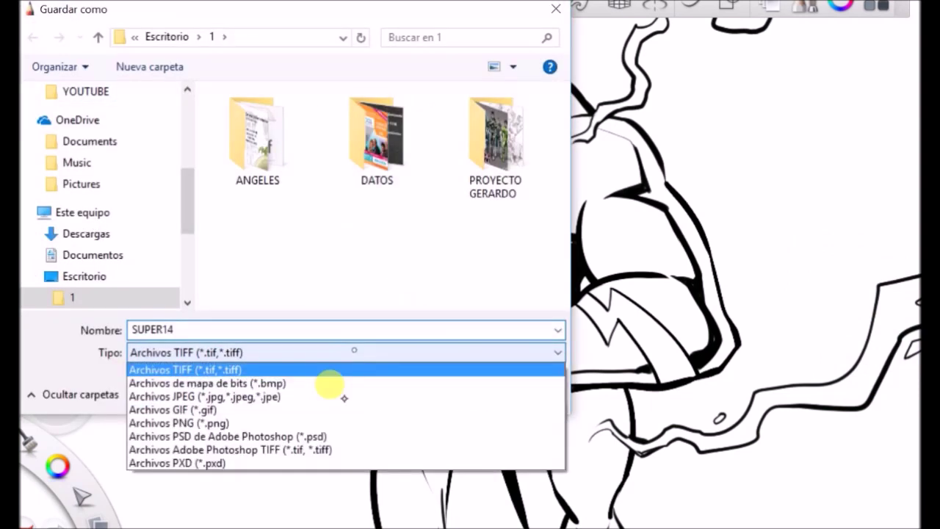
left_click(327, 396)
left_click(470, 389)
left_click_drag(608, 262, 641, 264)
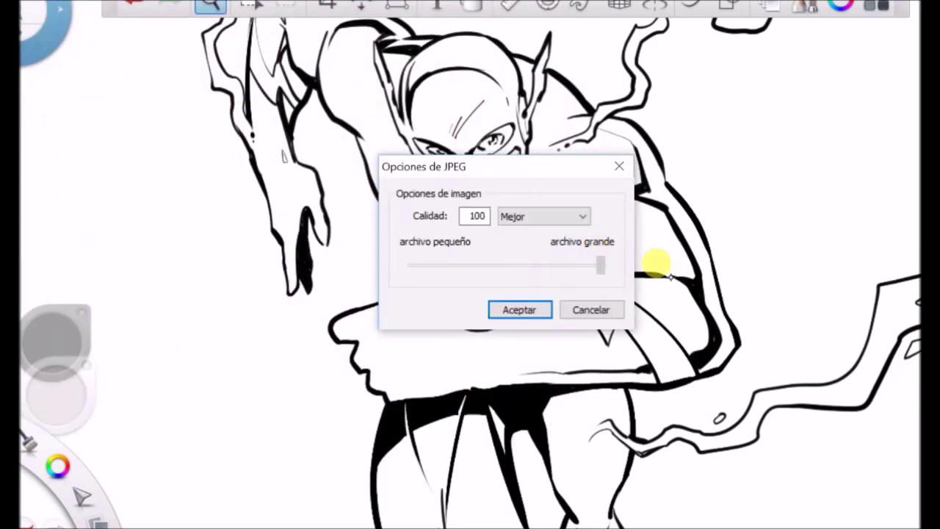
left_click(521, 313)
left_click(556, 323)
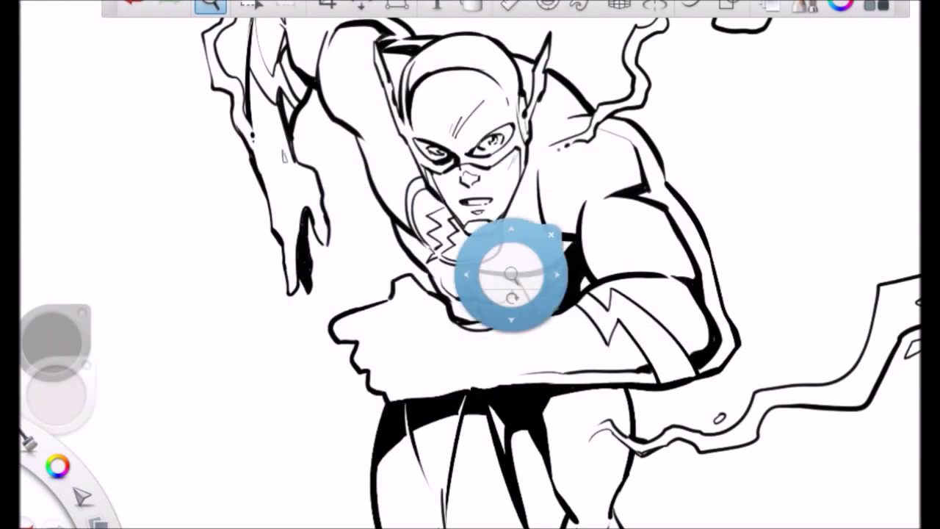
left_click(612, 231)
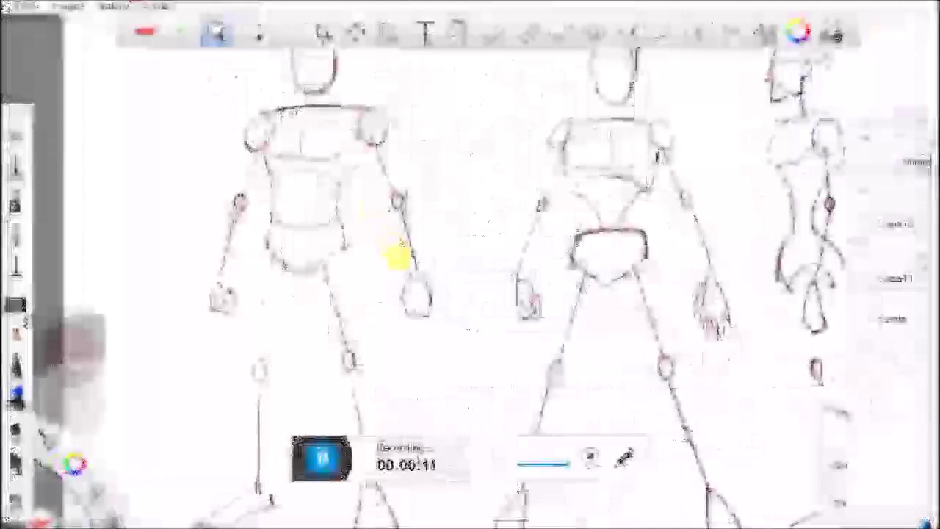
Show the horizontal guide lines on Capa11 at 100% opacity and return that layer to 0%.
left_click_drag(397, 257, 351, 326)
left_click_drag(391, 353, 421, 323)
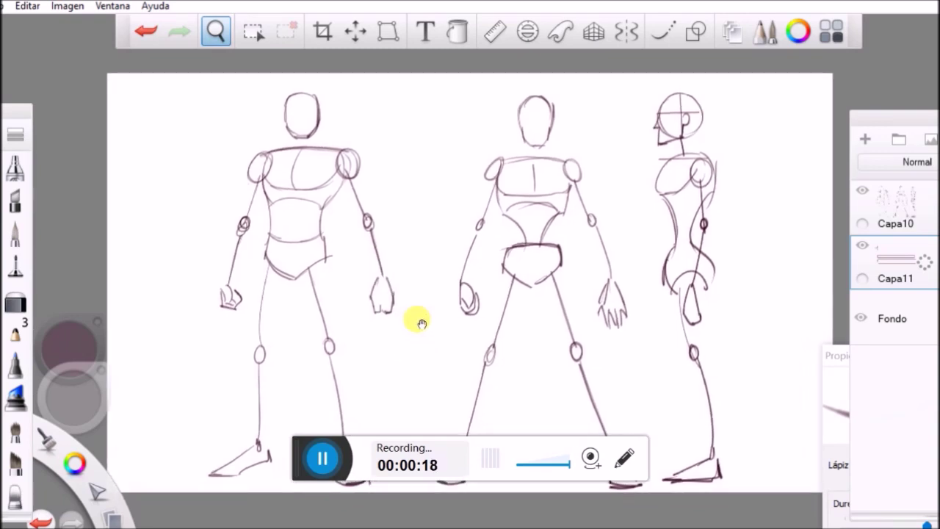
left_click(428, 257)
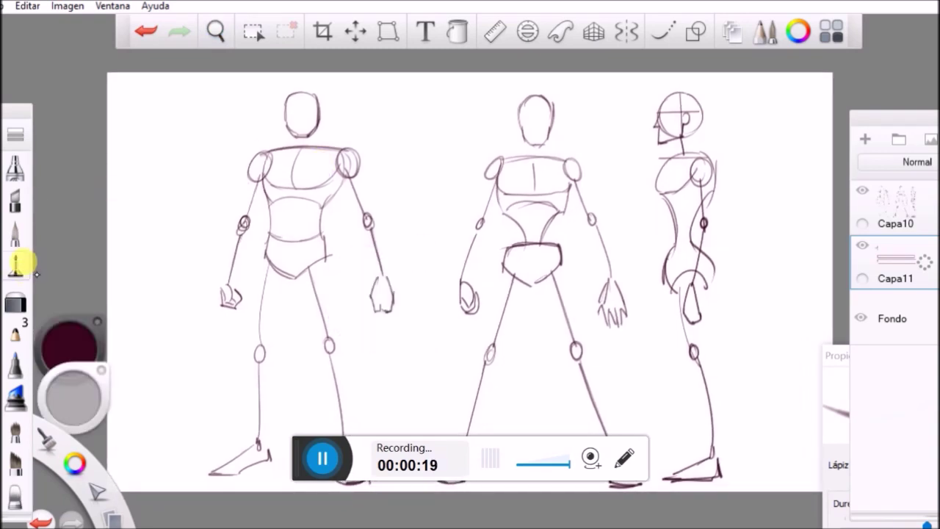
left_click(15, 233)
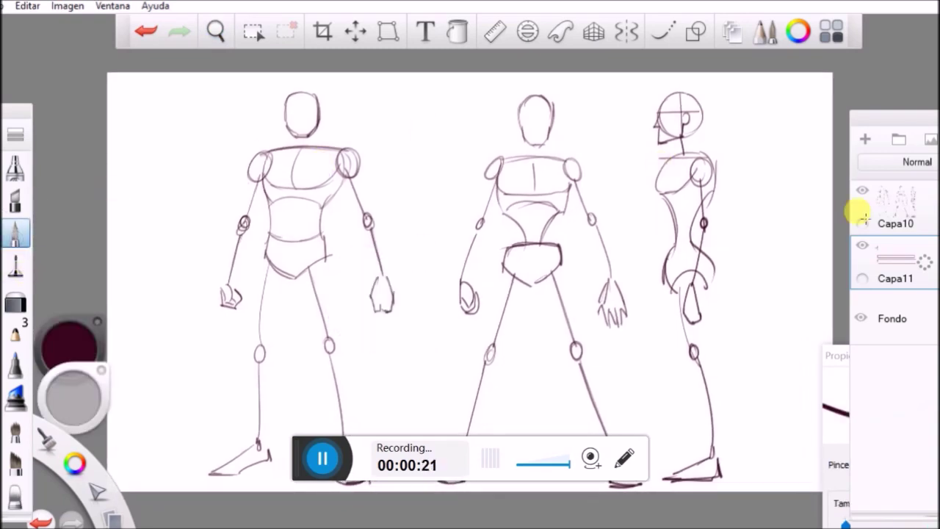
left_click_drag(924, 261, 924, 225)
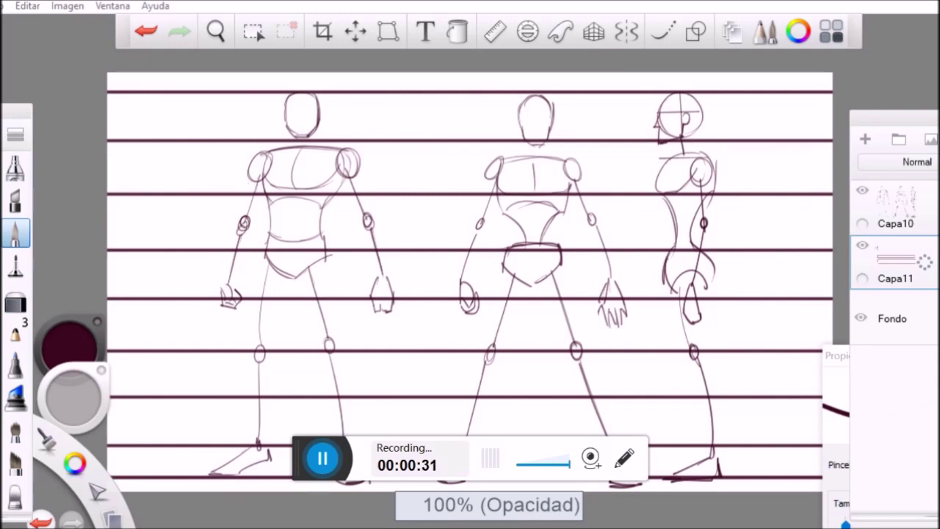
mouse_move(925, 262)
left_mouse_down()
mouse_move(924, 292)
mouse_move(924, 261)
left_mouse_up()
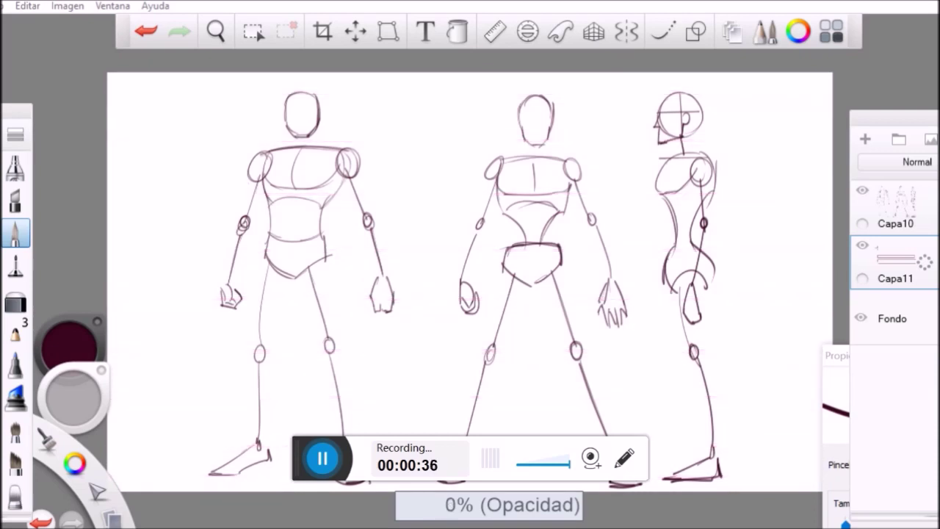
Fade the three mannequin sketches on Capa10 to a low opacity and add a new layer above them.
left_click(896, 208)
left_click_drag(924, 208, 924, 243)
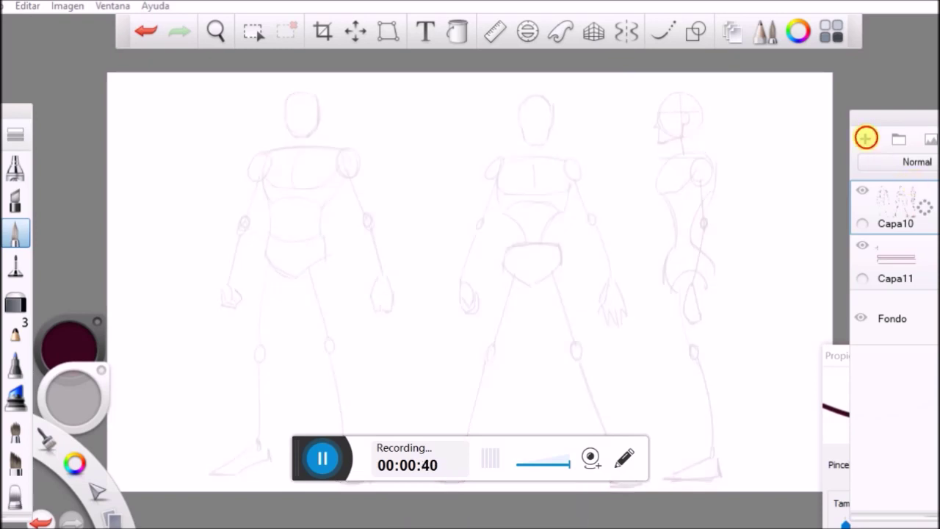
left_click(866, 137)
Draw the first mannequin's head outline with the pencil, adding a vertical centre line and curved lines across the face.
left_click(215, 27)
left_click_drag(315, 216, 390, 101)
left_click_drag(437, 222, 552, 417)
left_click_drag(516, 333, 531, 276)
left_click_drag(550, 332, 578, 301)
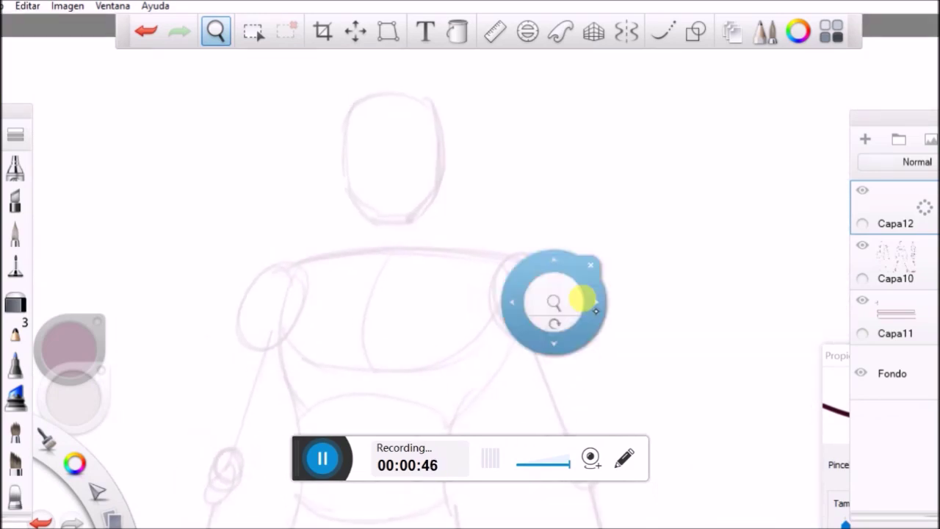
left_click(16, 235)
left_click(1, 169)
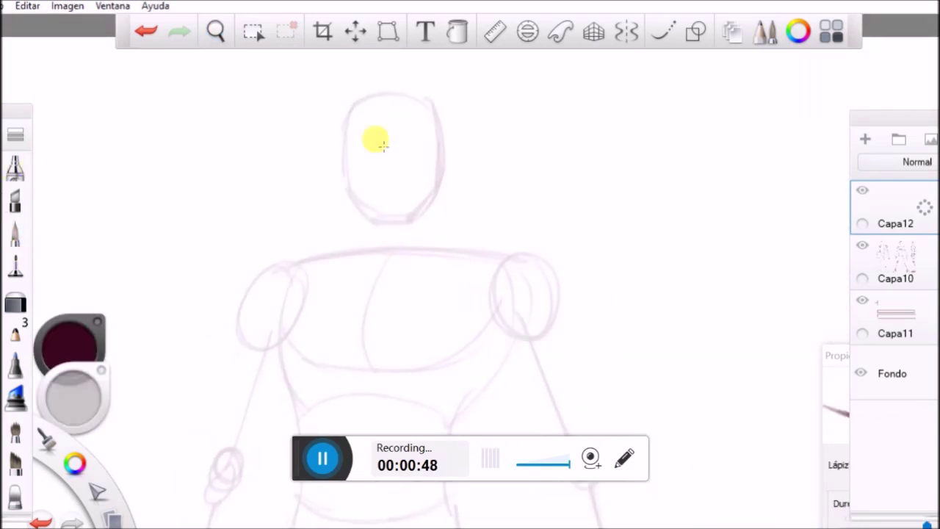
mouse_move(345, 153)
left_mouse_down()
mouse_move(367, 215)
mouse_move(395, 237)
mouse_move(430, 228)
left_mouse_up()
left_click_drag(441, 180, 415, 225)
mouse_move(346, 152)
left_mouse_down()
mouse_move(358, 102)
mouse_move(391, 88)
mouse_move(421, 95)
mouse_move(442, 124)
mouse_move(435, 188)
left_mouse_up()
left_click_drag(449, 139, 440, 183)
left_click_drag(386, 94, 395, 232)
mouse_move(353, 178)
left_mouse_down()
mouse_move(431, 174)
mouse_move(357, 184)
mouse_move(443, 165)
left_mouse_up()
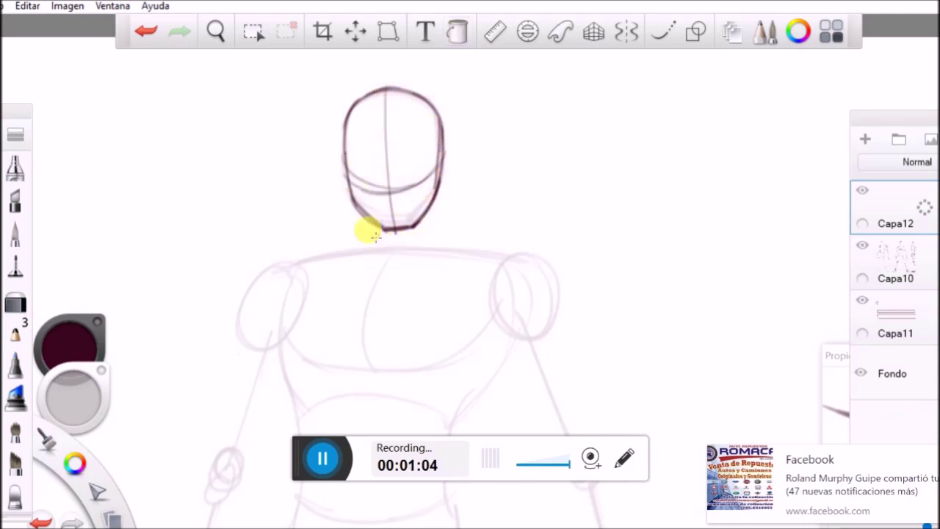
Draw the neck and sloping shoulders, and outline the collarbones, chest muscles and one deltoid.
left_click_drag(439, 192, 442, 232)
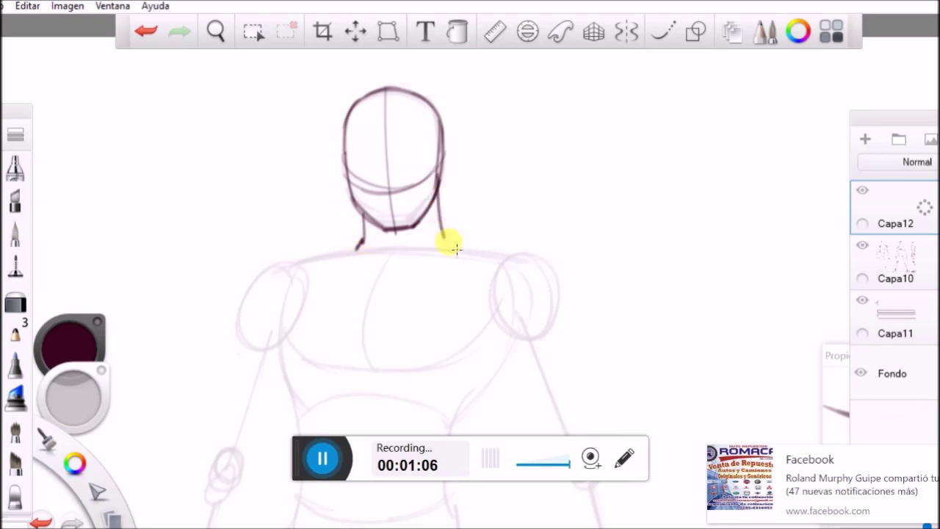
left_click_drag(360, 245, 308, 263)
left_click_drag(445, 245, 499, 257)
mouse_move(293, 276)
left_mouse_down()
mouse_move(257, 352)
mouse_move(310, 374)
mouse_move(372, 376)
mouse_move(478, 353)
mouse_move(492, 327)
mouse_move(350, 275)
mouse_move(478, 267)
left_mouse_up()
left_click_drag(373, 283, 362, 352)
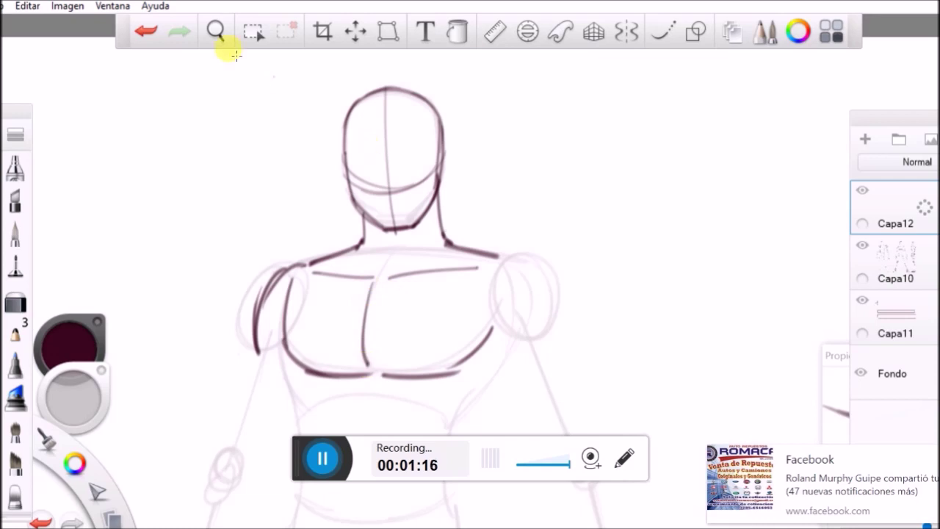
Draw both side contours of the torso from the armpits down to the waist.
left_click(216, 32)
left_click_drag(478, 308, 478, 104)
left_click(497, 149)
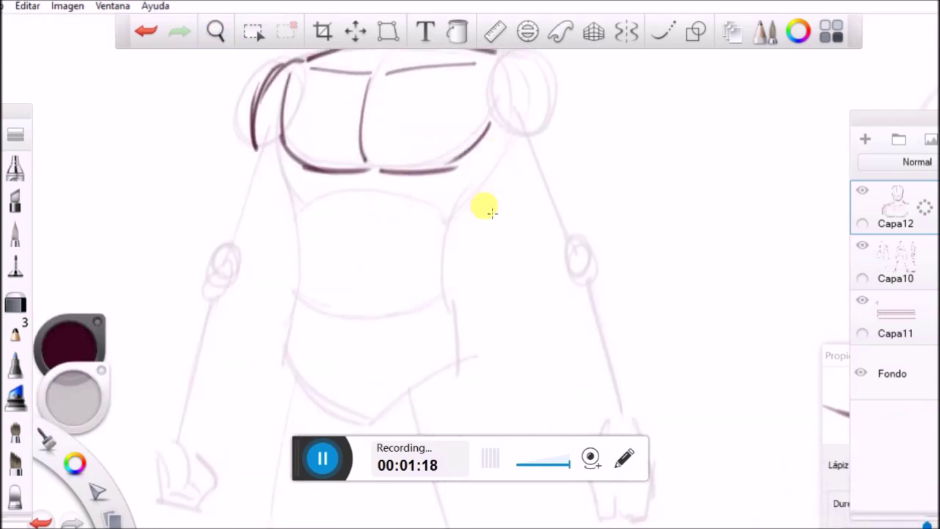
mouse_move(509, 144)
left_mouse_down()
mouse_move(449, 253)
mouse_move(446, 294)
left_mouse_up()
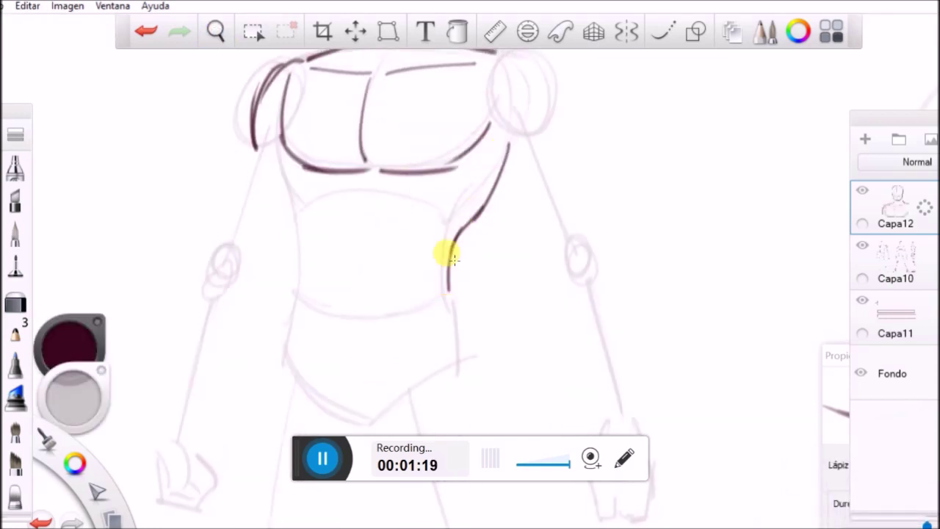
left_click_drag(287, 158, 312, 297)
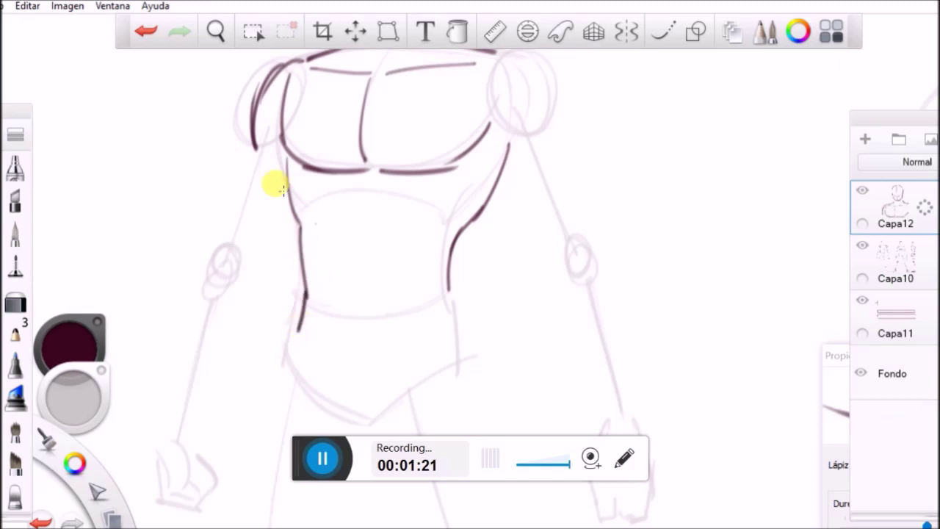
Outline the upper arm and forearm below the drawn deltoid down to the wrist, adding inner muscle lines.
left_click_drag(254, 153, 214, 259)
left_click_drag(290, 213, 247, 297)
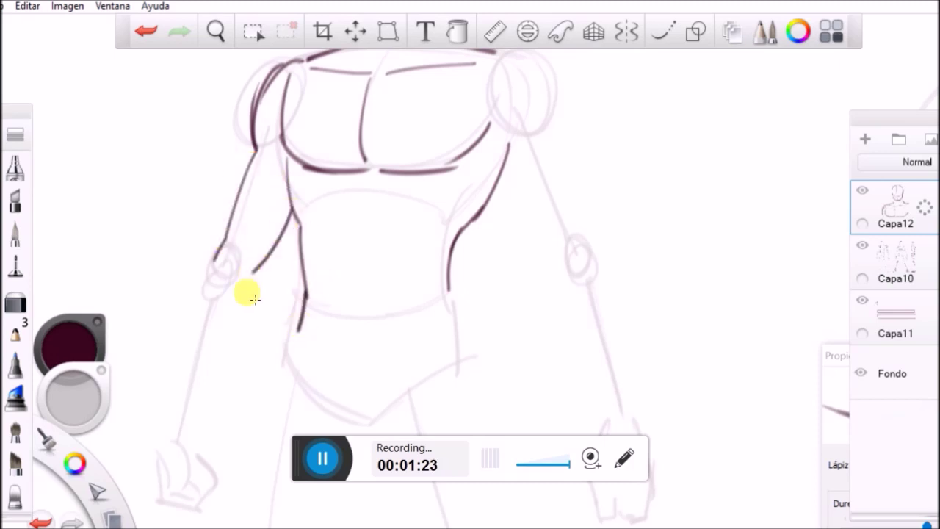
left_click_drag(207, 266, 165, 430)
left_click_drag(257, 274, 199, 430)
left_click_drag(164, 390, 157, 457)
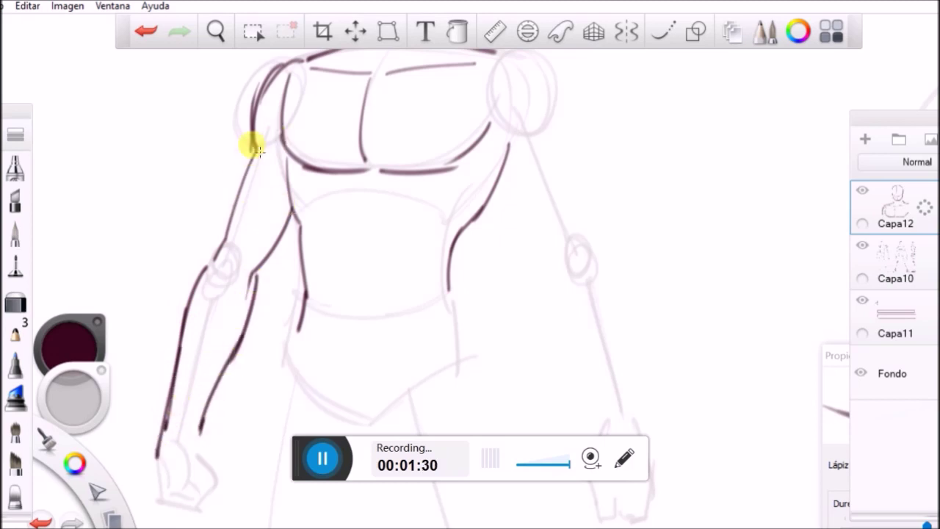
mouse_move(285, 154)
left_mouse_down()
mouse_move(235, 185)
mouse_move(221, 250)
mouse_move(184, 318)
mouse_move(175, 378)
left_mouse_up()
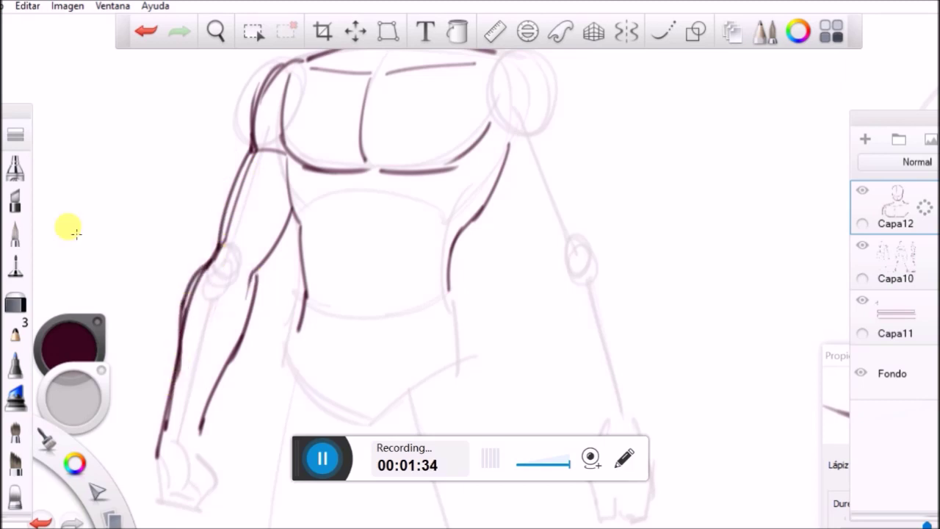
Outline the first mannequin's second deltoid and both sides of its upper arm down to the elbow.
left_click(216, 32)
left_click_drag(395, 217, 302, 353)
left_click_drag(366, 394, 247, 430)
mouse_move(296, 255)
left_mouse_down()
mouse_move(345, 106)
mouse_move(368, 167)
left_mouse_up()
left_click_drag(363, 239, 305, 254)
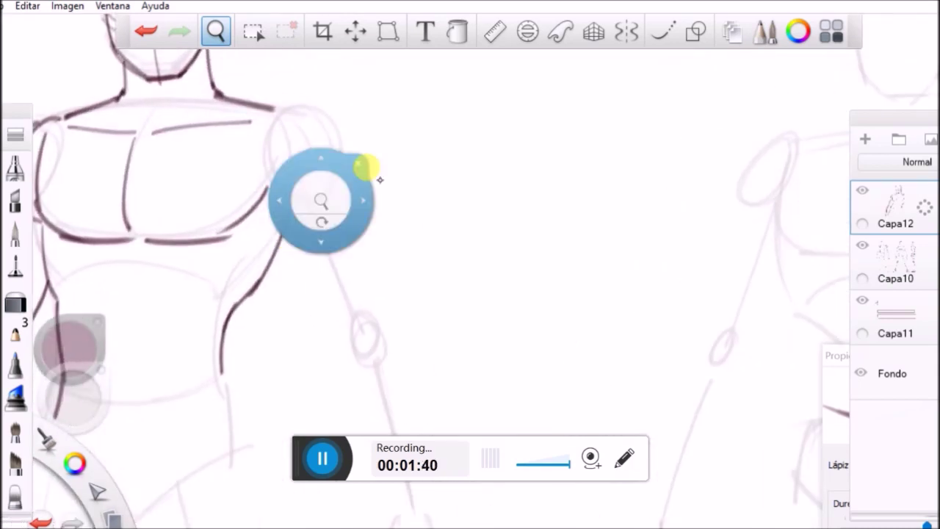
left_click(360, 159)
mouse_move(279, 212)
left_mouse_down()
mouse_move(324, 320)
mouse_move(345, 345)
left_mouse_up()
left_click_drag(348, 192, 393, 340)
mouse_move(273, 110)
left_mouse_down()
mouse_move(330, 132)
mouse_move(336, 180)
mouse_move(326, 209)
left_mouse_up()
left_click_drag(263, 185, 307, 219)
Draw both contours of the second forearm, tapering from the elbow down to the wrist.
left_click(216, 30)
left_click_drag(552, 233, 606, 189)
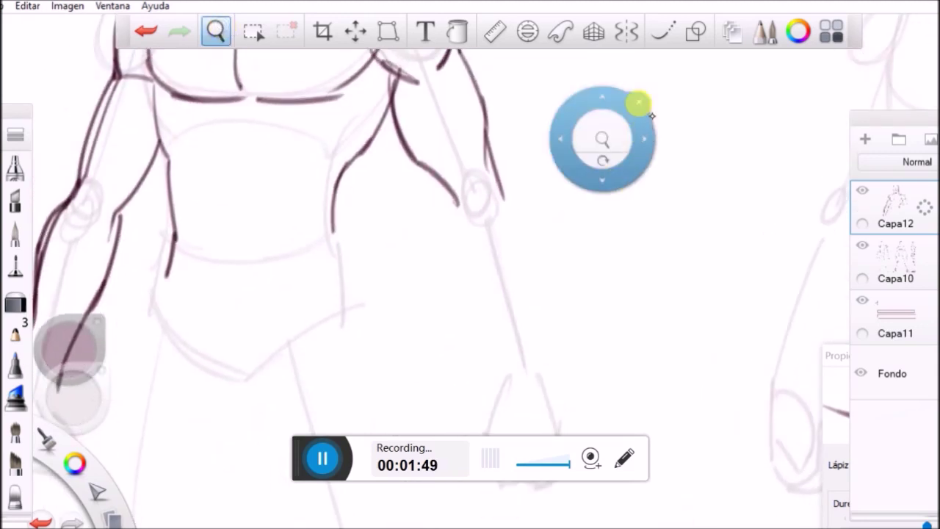
key("space")
left_click_drag(508, 202, 508, 264)
mouse_move(450, 209)
left_mouse_down()
mouse_move(464, 306)
mouse_move(494, 370)
left_mouse_up()
left_click_drag(514, 208, 530, 304)
mouse_move(522, 231)
left_mouse_down()
mouse_move(537, 359)
mouse_move(503, 371)
left_mouse_up()
mouse_move(455, 202)
left_mouse_down()
mouse_move(470, 312)
mouse_move(590, 154)
left_mouse_up()
Draw a short, blocky hand with a thumb and curved wrist line beneath the second forearm.
left_click(217, 33)
left_click(622, 149)
left_click_drag(598, 201, 582, 272)
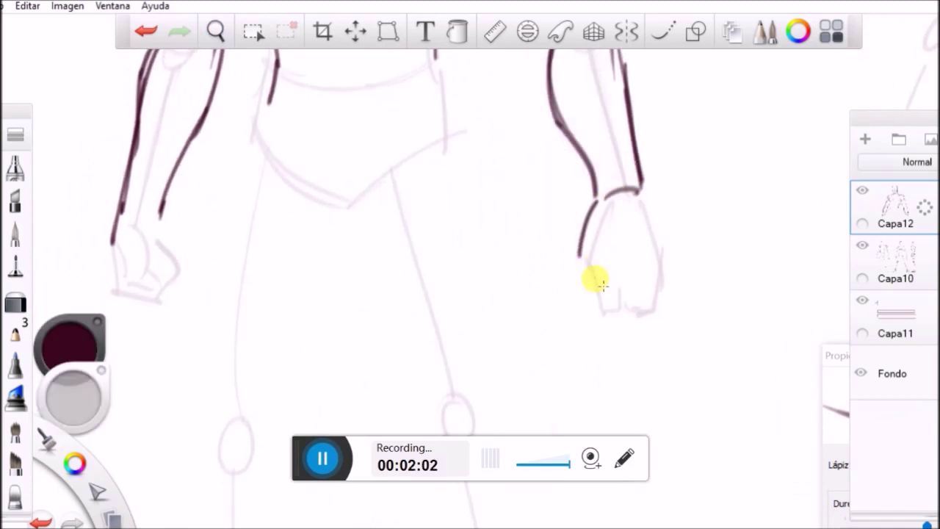
mouse_move(657, 213)
left_mouse_down()
mouse_move(671, 261)
mouse_move(646, 295)
left_mouse_up()
left_click_drag(574, 266, 595, 306)
Draw a closed fist on the first arm and extend both waist contours down over the hips.
left_click_drag(138, 232, 140, 268)
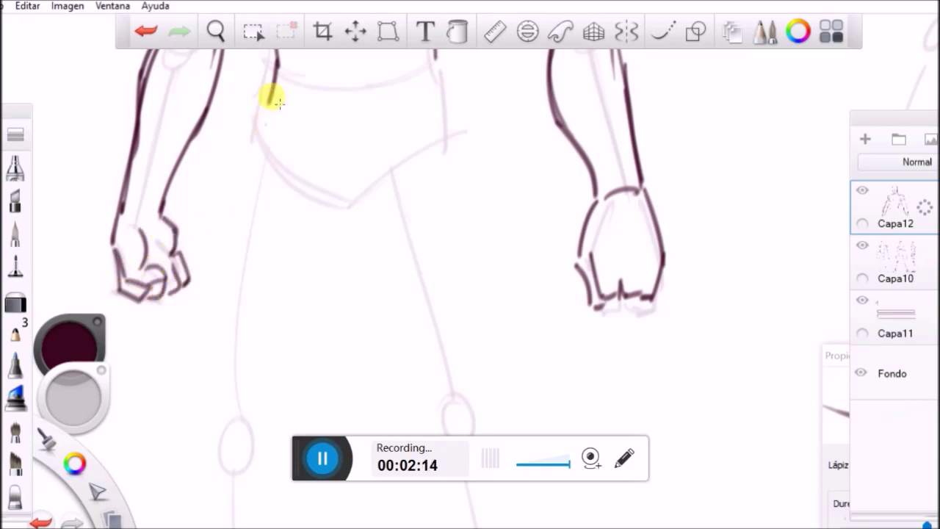
left_click_drag(439, 51, 464, 129)
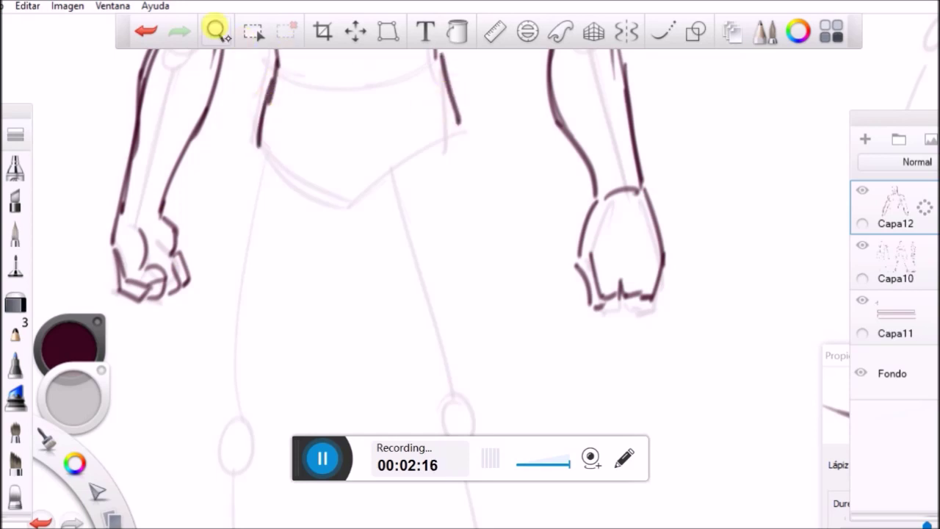
Erase the blocky hand and wrist line below the second forearm.
left_click(216, 30)
left_click_drag(388, 164, 311, 350)
left_click_drag(384, 392, 395, 477)
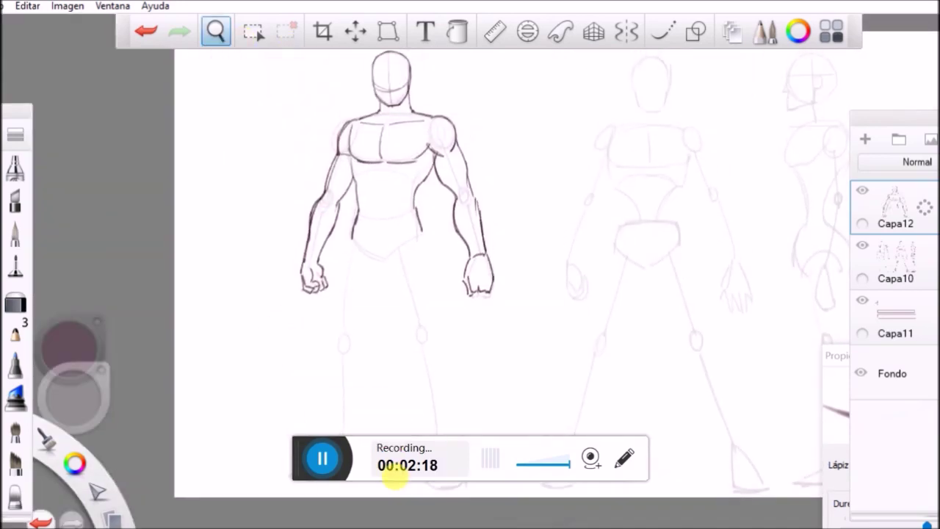
left_click_drag(407, 240, 301, 192)
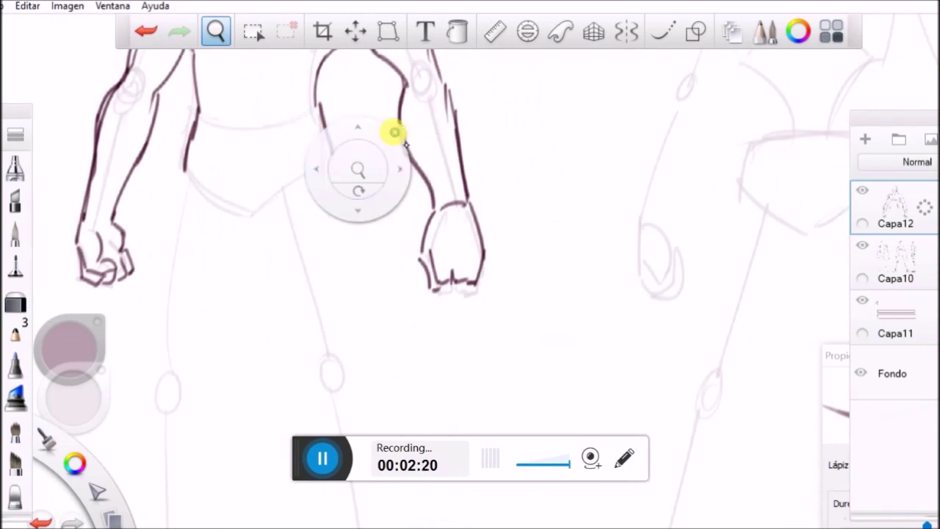
left_click(395, 134)
left_click(15, 302)
left_click_drag(432, 236, 438, 285)
left_click_drag(448, 194, 477, 263)
Redraw the second arm's hand with the pencil as a relaxed open hand with a thumb and long, tapered fingers.
left_click(15, 265)
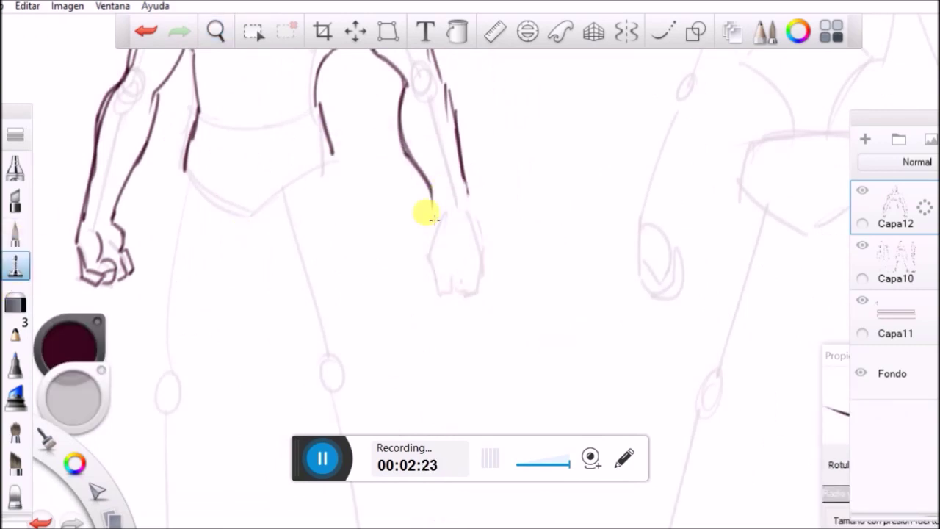
key("3")
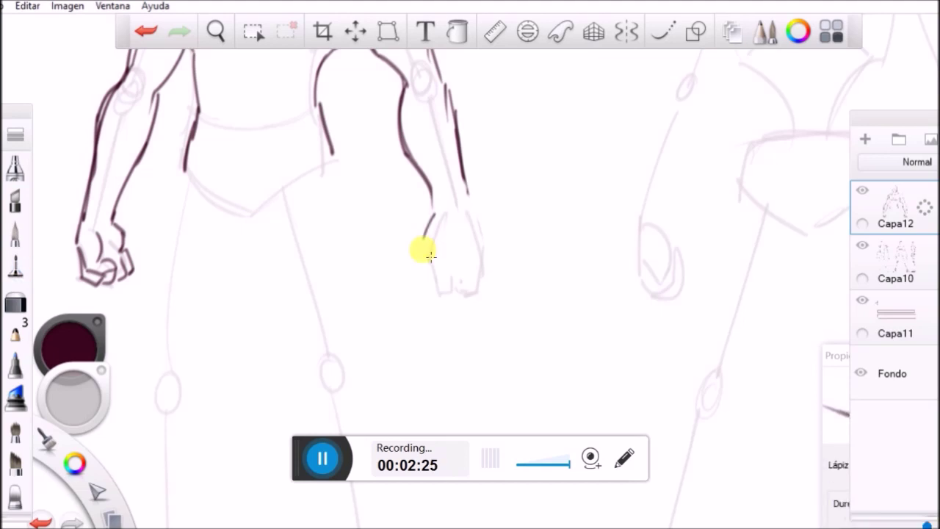
left_click_drag(431, 275, 464, 331)
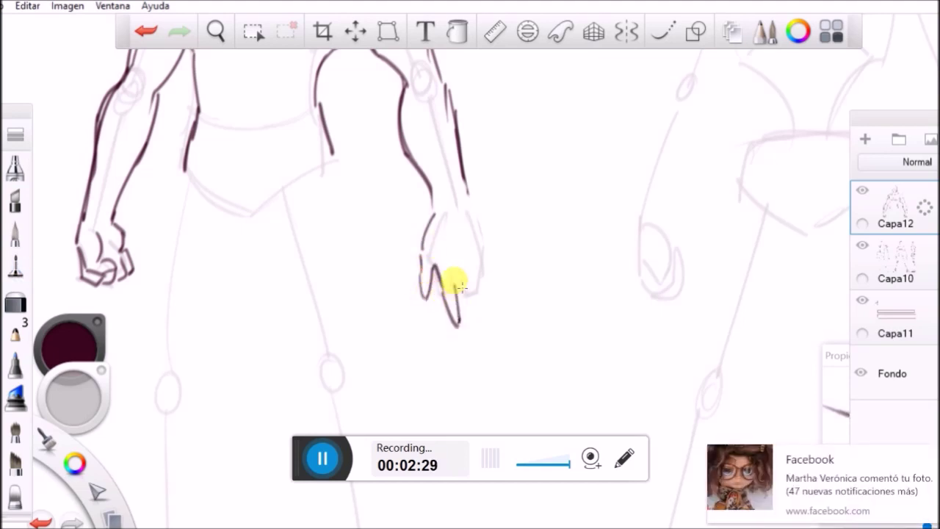
left_click_drag(466, 282, 468, 304)
left_click_drag(467, 197, 481, 263)
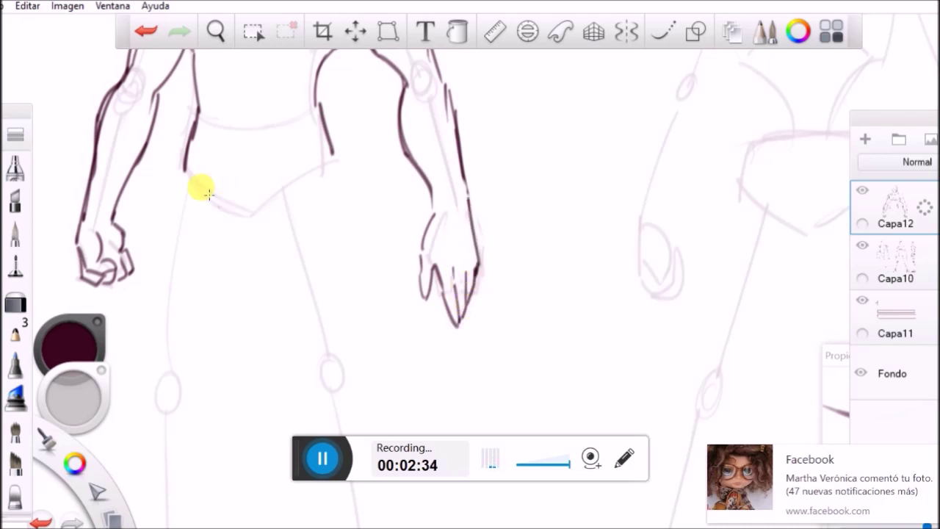
Try tracing the lower edge of the pelvis towards the crotch, and erase the stroke.
left_click_drag(236, 220, 266, 219)
left_click(218, 33)
mouse_move(347, 212)
left_mouse_down()
mouse_move(323, 344)
mouse_move(393, 414)
left_mouse_up()
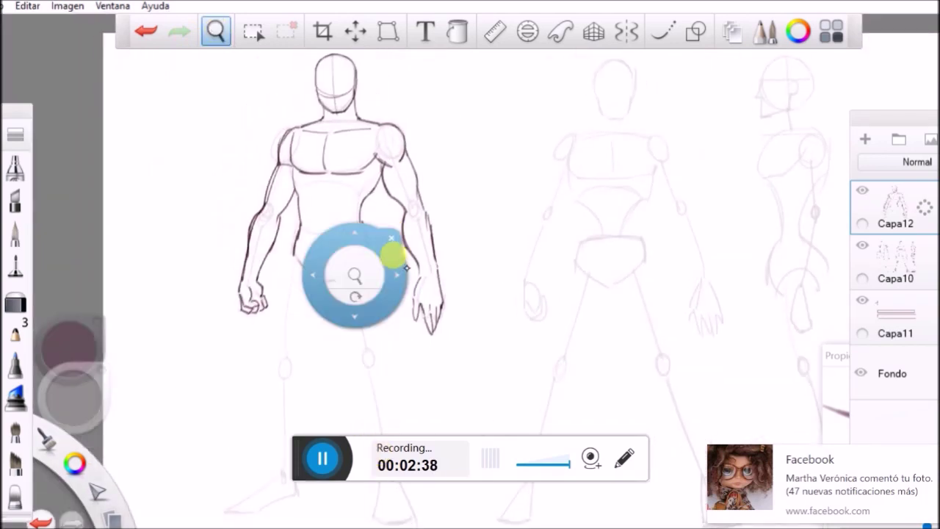
left_click(15, 304)
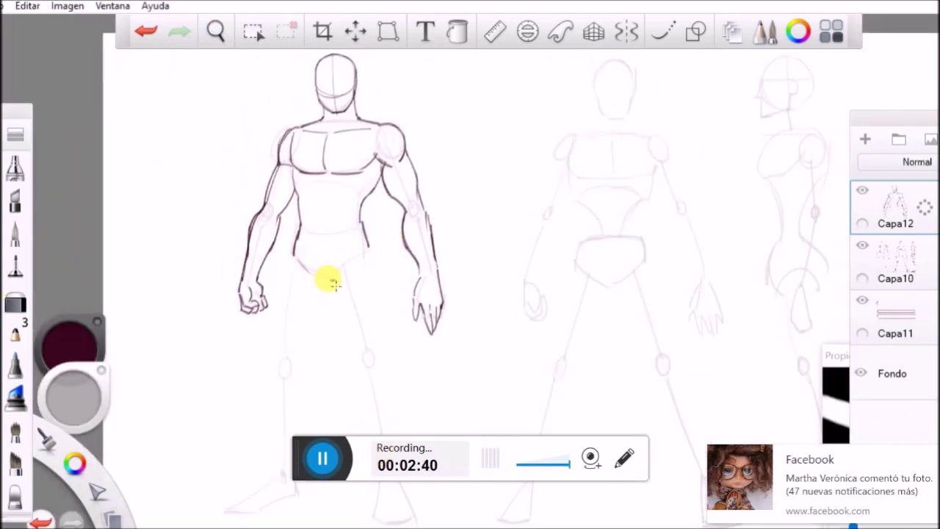
Outline the leg below the fist side, with thigh, knee and calf contours down to the ankle.
left_click(216, 30)
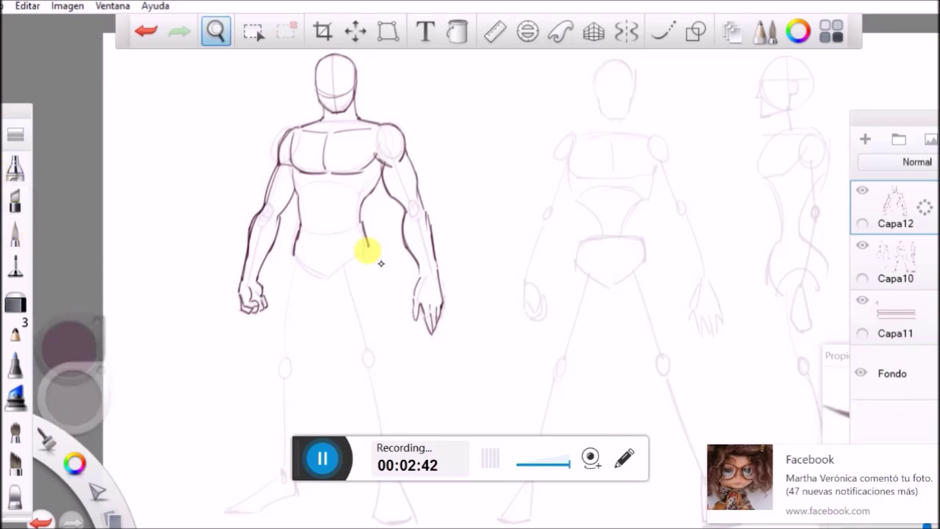
left_click_drag(367, 252, 397, 193)
left_click_drag(288, 126, 287, 233)
left_click_drag(285, 143, 275, 224)
left_click_drag(311, 156, 312, 208)
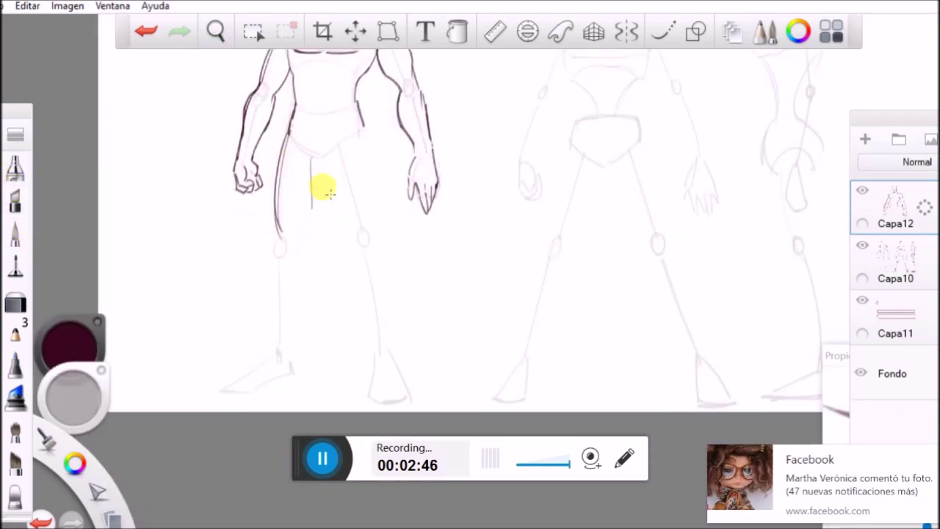
left_click_drag(327, 168, 300, 248)
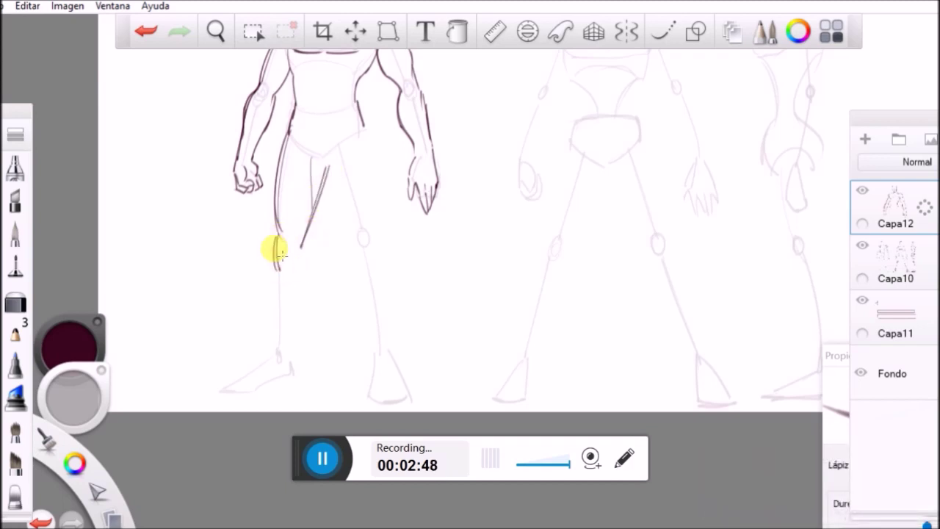
left_click_drag(270, 288, 271, 346)
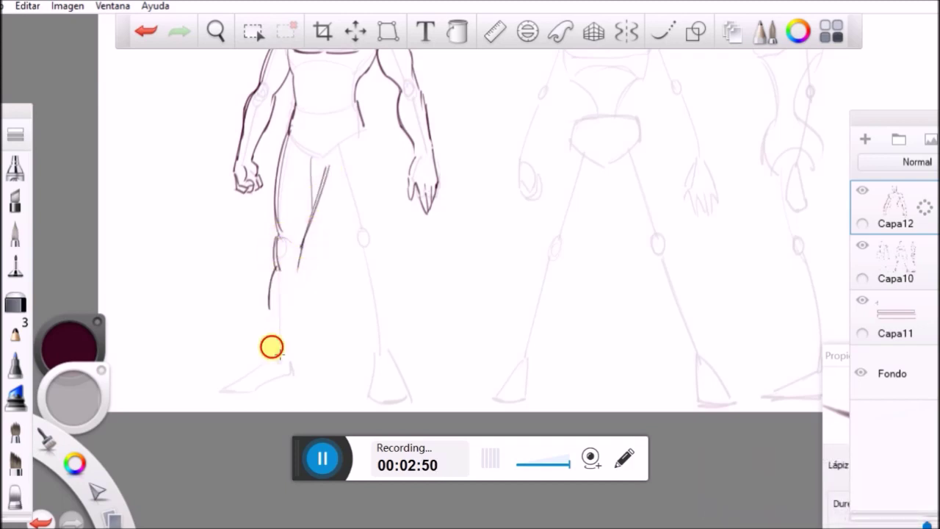
left_click_drag(307, 274, 292, 354)
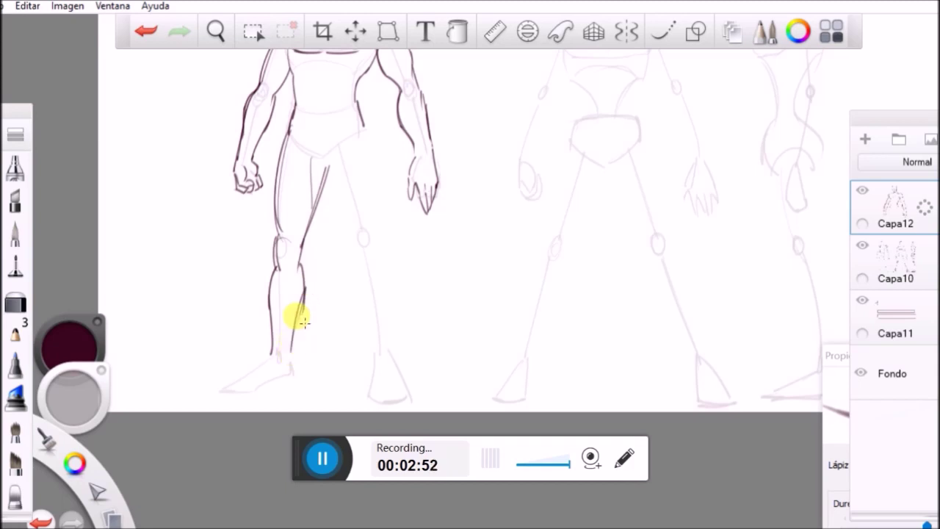
Trace the pelvis's lower edge from the hip of the outlined leg down to the crotch.
left_click(215, 31)
left_click_drag(333, 185, 392, 170)
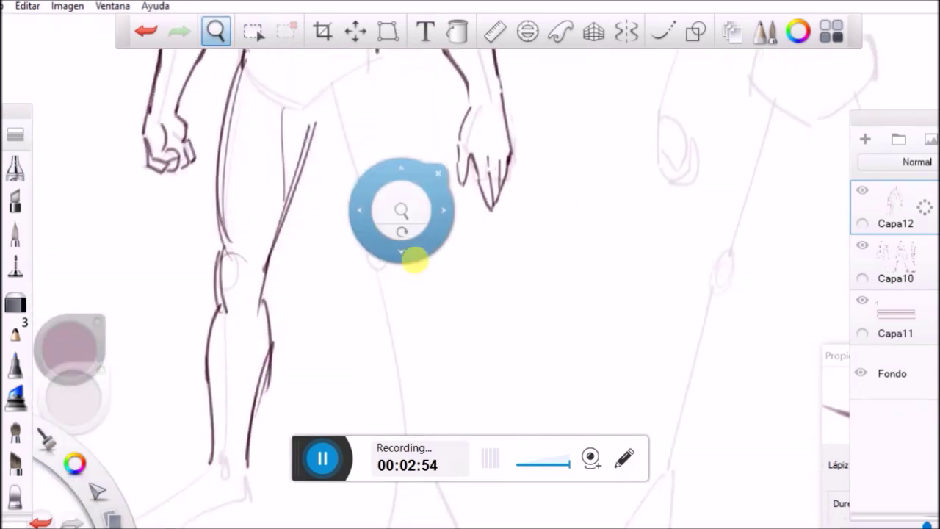
left_click_drag(411, 212, 311, 316)
left_click(355, 265)
left_click_drag(199, 218, 152, 186)
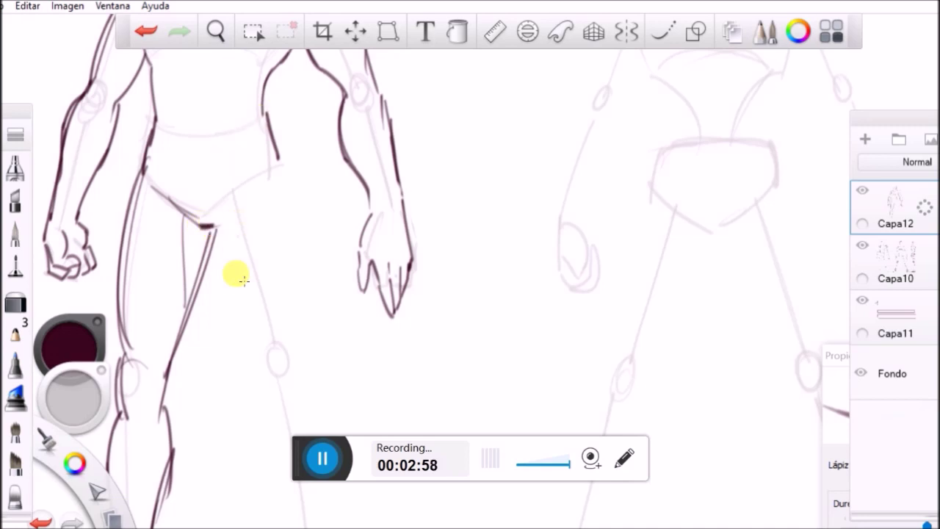
Outline both sides of the second thigh down to the knee, and add curved kneecap lines on both legs.
mouse_move(206, 225)
left_mouse_down()
mouse_move(264, 334)
mouse_move(269, 374)
left_mouse_up()
left_click_drag(276, 143, 296, 242)
left_click_drag(288, 187, 309, 320)
mouse_move(303, 251)
left_mouse_down()
mouse_move(315, 367)
mouse_move(309, 390)
left_mouse_up()
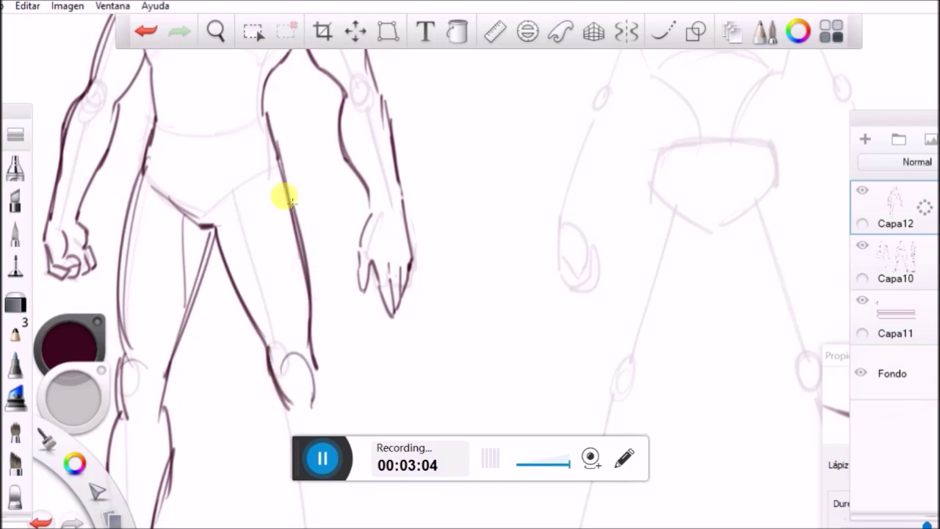
left_click_drag(149, 382, 136, 361)
Draw the second leg's calf contours and its front-facing foot with a pointed instep line.
left_click(216, 31)
mouse_move(421, 346)
left_mouse_down()
mouse_move(413, 191)
mouse_move(335, 373)
left_mouse_up()
left_click_drag(387, 408, 369, 116)
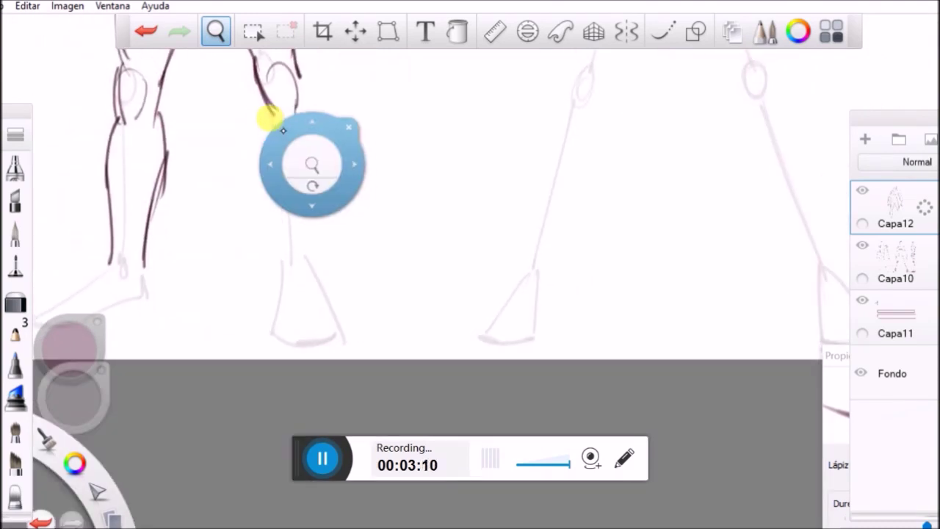
left_click(341, 120)
mouse_move(269, 115)
left_mouse_down()
mouse_move(269, 168)
mouse_move(288, 250)
left_mouse_up()
mouse_move(297, 77)
left_mouse_down()
mouse_move(325, 162)
mouse_move(323, 263)
mouse_move(285, 280)
mouse_move(276, 334)
left_mouse_up()
left_click_drag(324, 266, 338, 337)
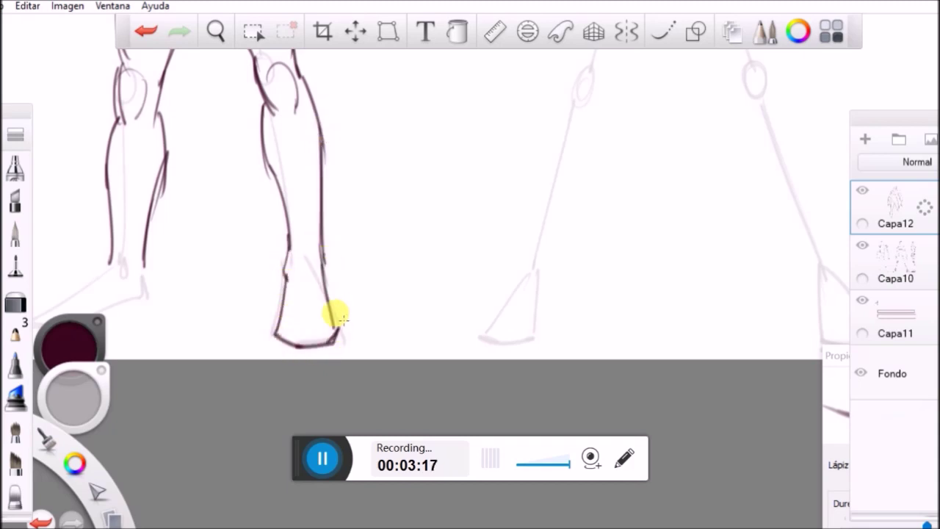
left_click_drag(324, 277, 339, 332)
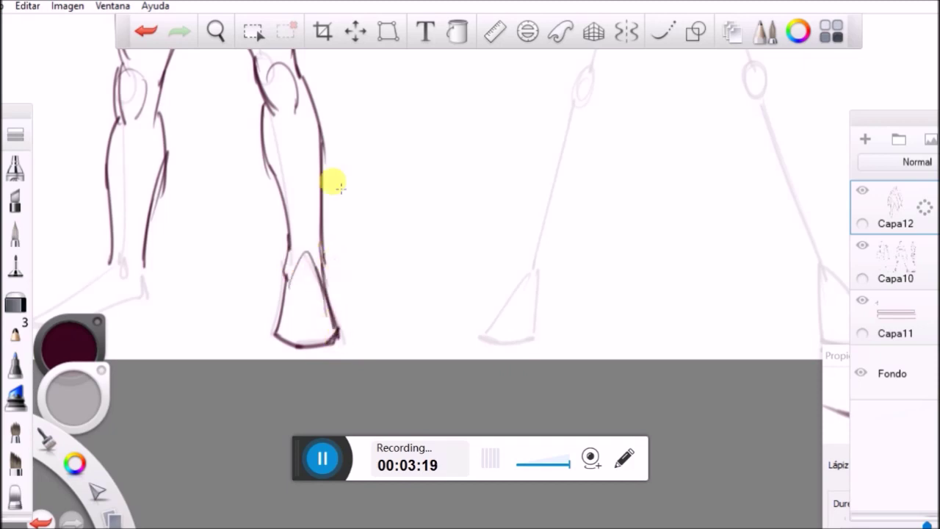
Trace the first leg's sideways foot, including the sole, heel, toes and ankle lines.
left_click(215, 32)
left_click_drag(474, 225, 646, 190)
left_click(512, 140)
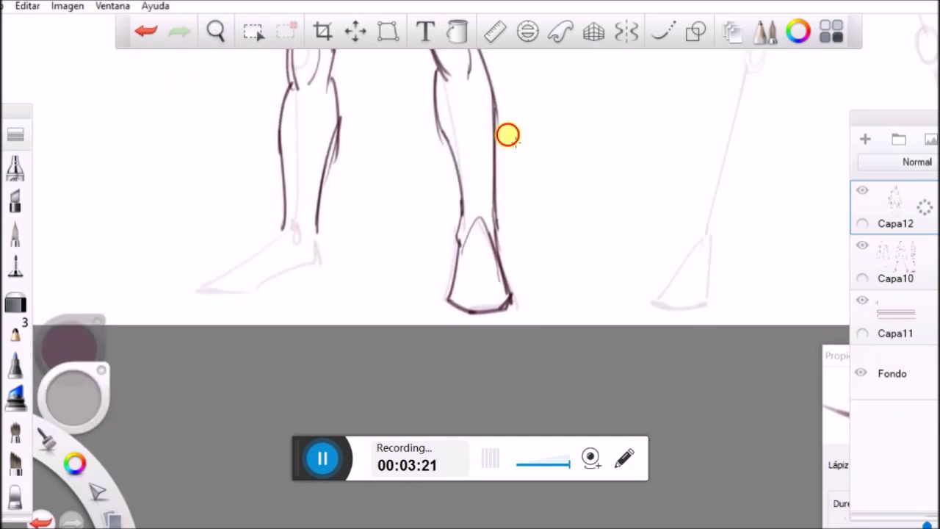
mouse_move(284, 234)
left_mouse_down()
mouse_move(232, 268)
mouse_move(277, 293)
mouse_move(319, 241)
mouse_move(222, 289)
mouse_move(321, 252)
left_mouse_up()
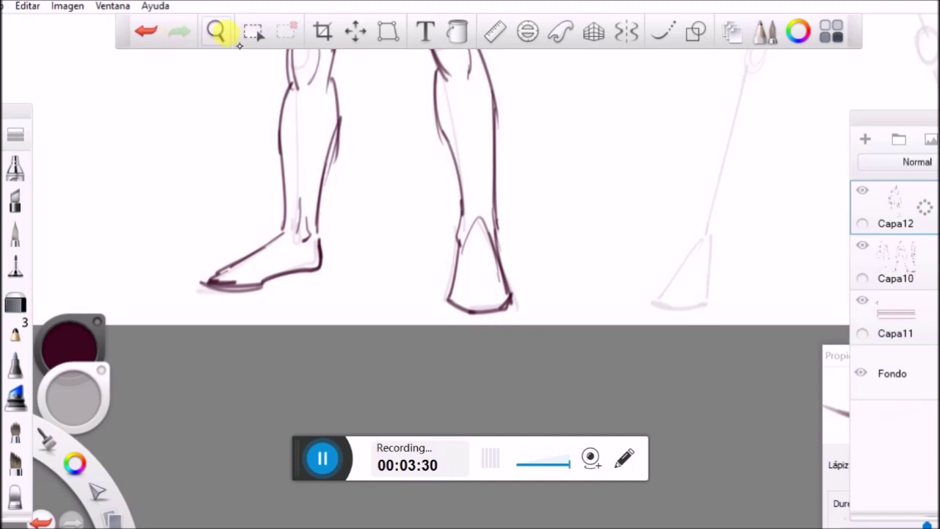
Draw the abdominal muscle blocks, the arcs enclosing them and the side rib lines, and reinforce the adjacent inner arm contour.
left_click(220, 32)
left_click_drag(368, 142, 308, 280)
left_click(344, 382)
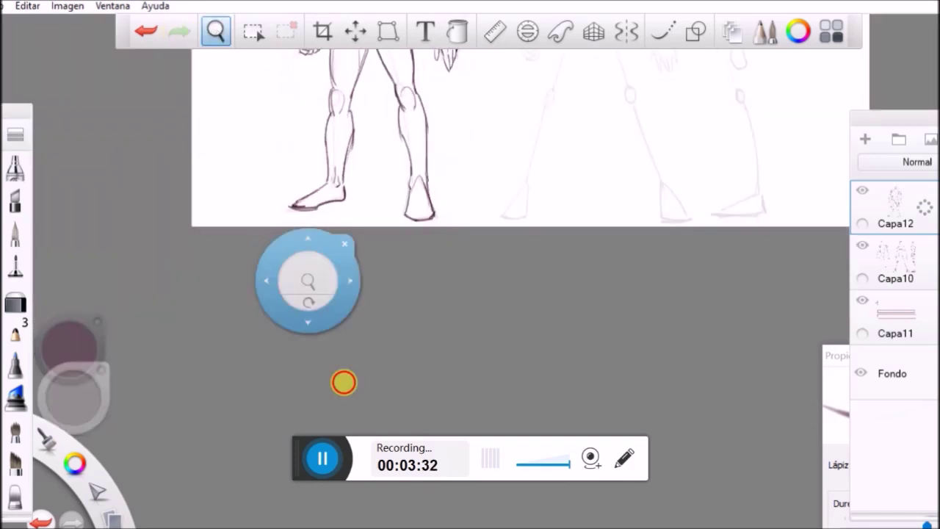
left_click_drag(363, 241, 344, 382)
left_click_drag(362, 275, 307, 369)
left_click_drag(317, 233, 370, 88)
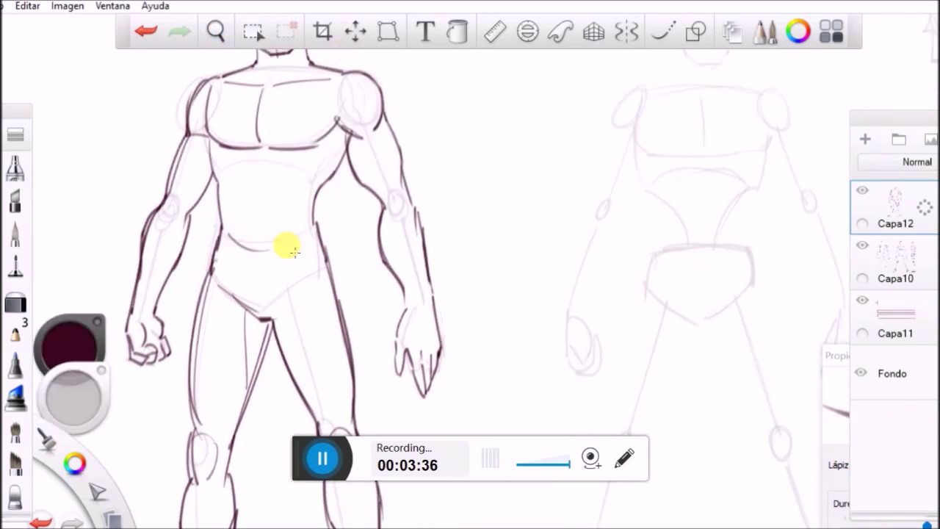
mouse_move(260, 169)
left_mouse_down()
mouse_move(258, 240)
mouse_move(271, 214)
mouse_move(248, 234)
left_mouse_up()
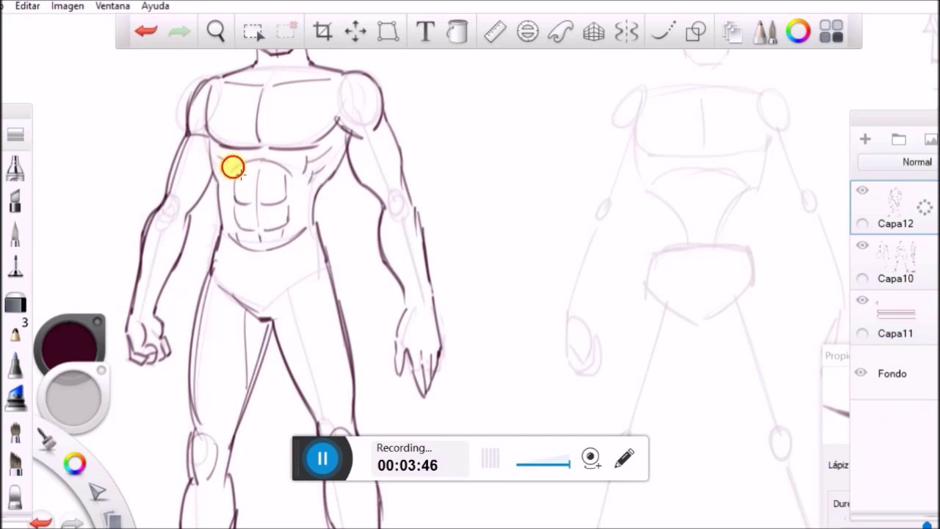
left_click_drag(352, 157, 379, 205)
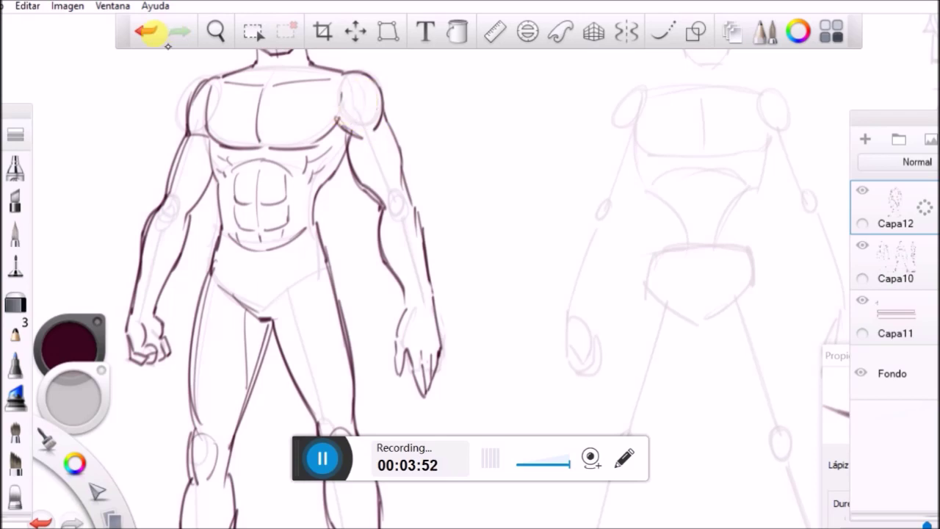
Trace both sides of the second mannequin's torso from the armpits past the waist to the hips.
left_click(215, 30)
left_click_drag(459, 168, 162, 361)
left_click_drag(293, 246, 346, 128)
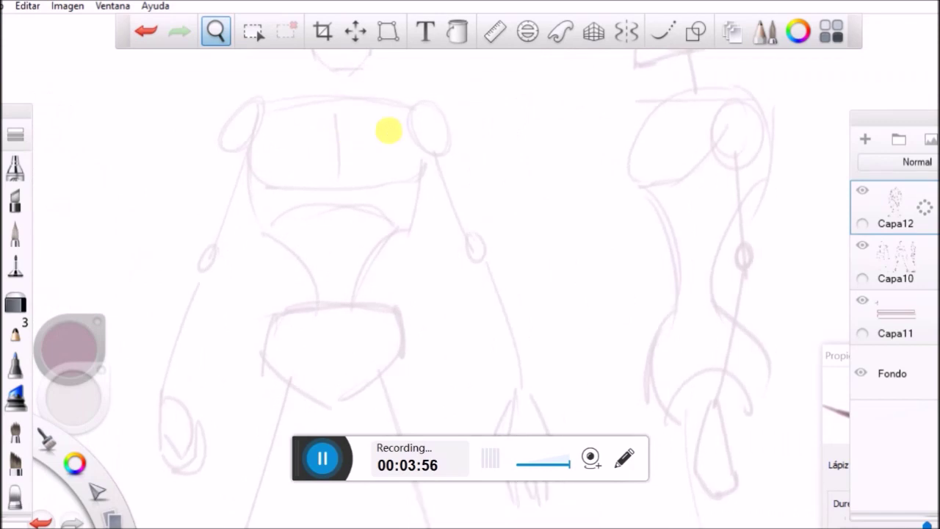
left_click(380, 88)
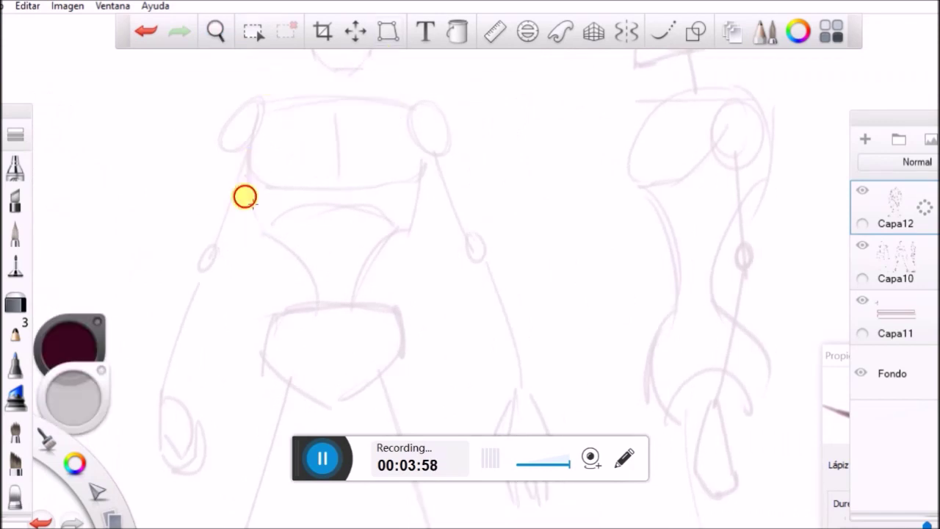
mouse_move(259, 239)
left_mouse_down()
mouse_move(257, 227)
mouse_move(283, 273)
left_mouse_up()
left_click(153, 32)
left_click_drag(259, 240, 274, 311)
left_click_drag(425, 169, 424, 188)
mouse_move(424, 227)
left_mouse_down()
mouse_move(406, 264)
mouse_move(398, 357)
left_mouse_up()
left_click_drag(279, 309, 266, 368)
Outline the second mannequin's first arm from the deltoid through the forearm, ending in a curled hand.
mouse_move(253, 108)
left_mouse_down()
mouse_move(218, 151)
mouse_move(219, 180)
left_mouse_up()
left_click_drag(210, 226, 200, 250)
left_click_drag(251, 230, 225, 281)
left_click_drag(200, 247, 160, 348)
left_click_drag(225, 281, 185, 391)
left_click_drag(161, 321, 160, 435)
mouse_move(184, 404)
left_mouse_down()
mouse_move(178, 453)
mouse_move(193, 438)
left_mouse_up()
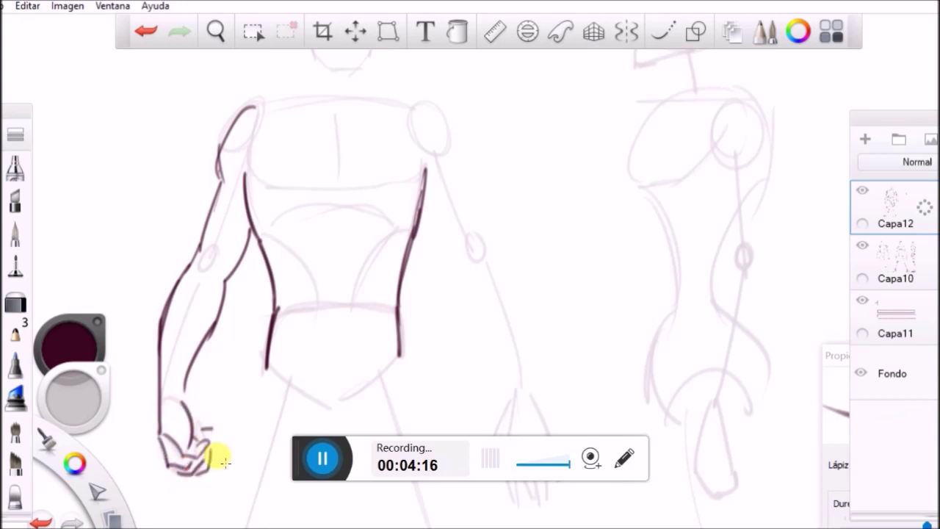
Draw the second mannequin's pectoral muscles, including their lower curves, the central dividing line and the upper edges.
mouse_move(247, 172)
left_mouse_down()
mouse_move(298, 199)
mouse_move(419, 172)
left_mouse_up()
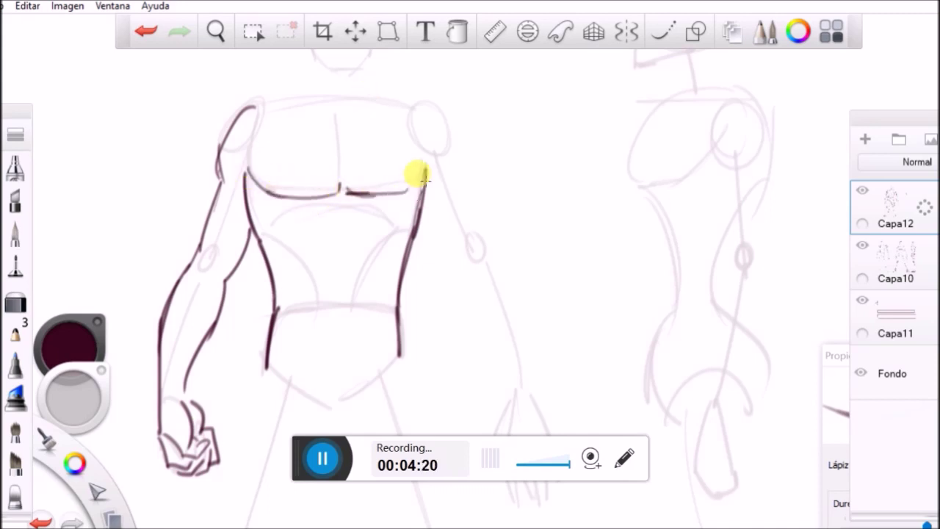
left_click_drag(338, 124, 339, 189)
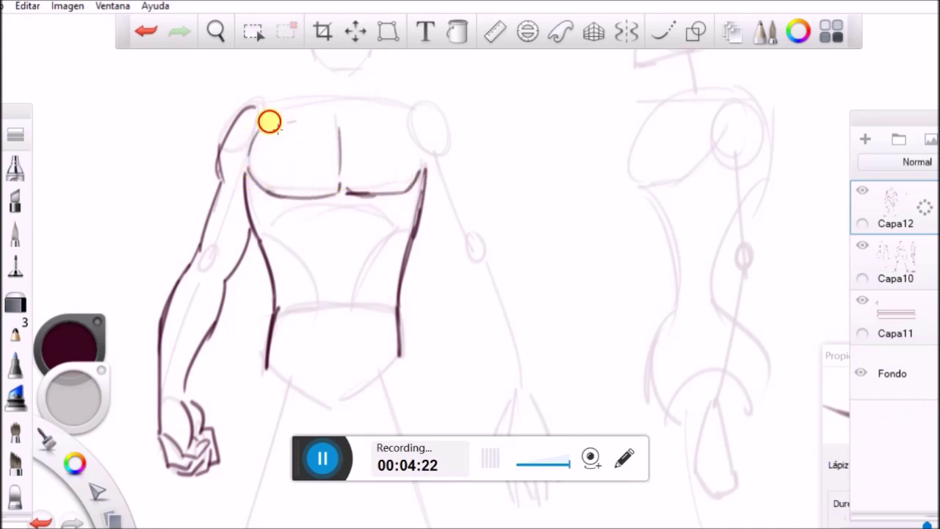
left_click_drag(269, 119, 405, 116)
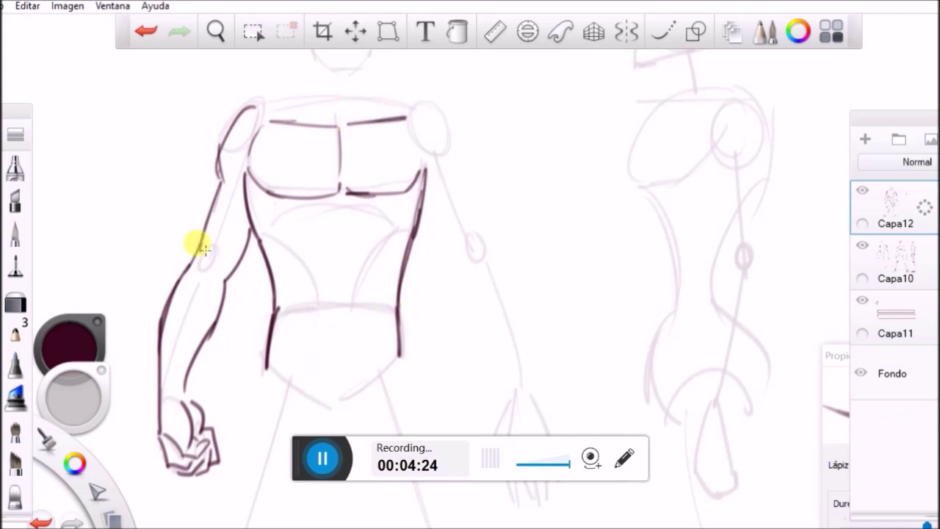
Erase the heavy side contours of the second mannequin's torso and redraw them with cleaner lines from the armpits to the hips.
key("e")
left_click_drag(246, 177, 259, 231)
mouse_move(411, 231)
left_mouse_down()
mouse_move(434, 184)
mouse_move(407, 253)
mouse_move(400, 359)
left_mouse_up()
left_click_drag(260, 231, 270, 369)
left_click(15, 266)
mouse_move(248, 188)
left_mouse_down()
mouse_move(276, 276)
mouse_move(261, 360)
left_mouse_up()
left_click_drag(423, 171, 396, 307)
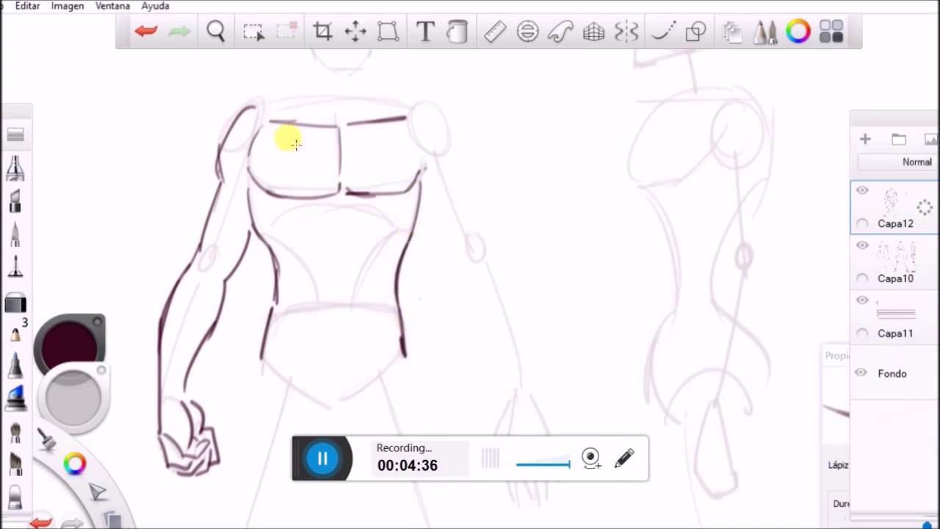
Try to outline the second mannequin's other arm with a bulky deltoid, upper arm and forearm down to the thumb.
left_click(217, 33)
left_click_drag(471, 297, 240, 280)
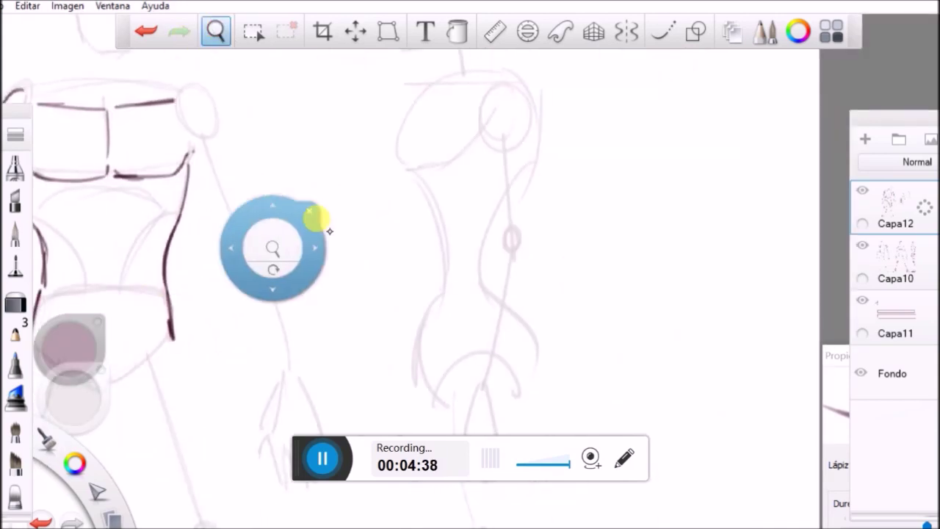
left_click(214, 35)
mouse_move(202, 85)
left_mouse_down()
mouse_move(252, 117)
mouse_move(243, 88)
mouse_move(260, 150)
left_mouse_up()
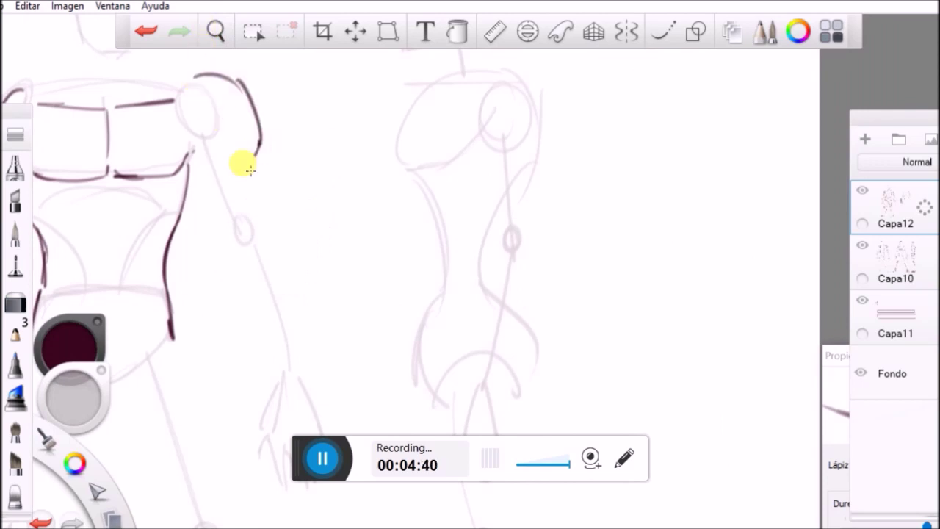
left_click_drag(226, 177, 190, 155)
mouse_move(187, 168)
left_mouse_down()
mouse_move(210, 247)
mouse_move(243, 268)
left_mouse_up()
left_click_drag(253, 151, 299, 288)
mouse_move(227, 263)
left_mouse_down()
mouse_move(235, 323)
mouse_move(270, 386)
left_mouse_up()
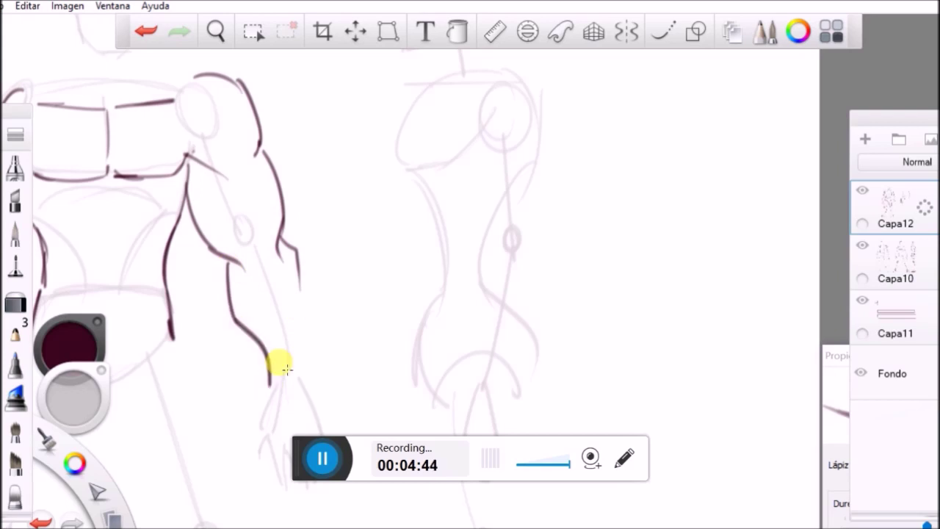
left_click_drag(299, 266, 316, 390)
mouse_move(260, 382)
left_mouse_down()
mouse_move(255, 432)
mouse_move(271, 454)
left_mouse_up()
Try to draw curled fingers and the back of the hand on the bulky second arm.
left_click(216, 31)
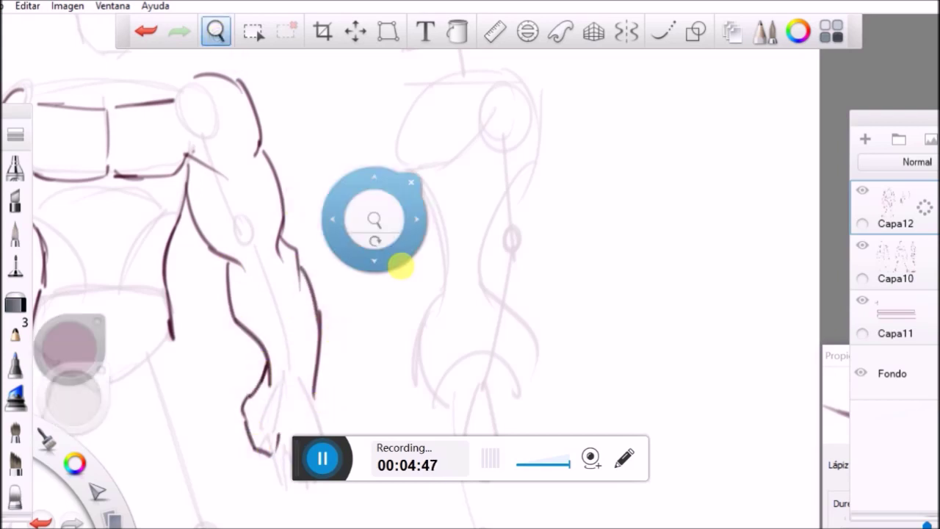
left_click_drag(399, 262, 409, 147)
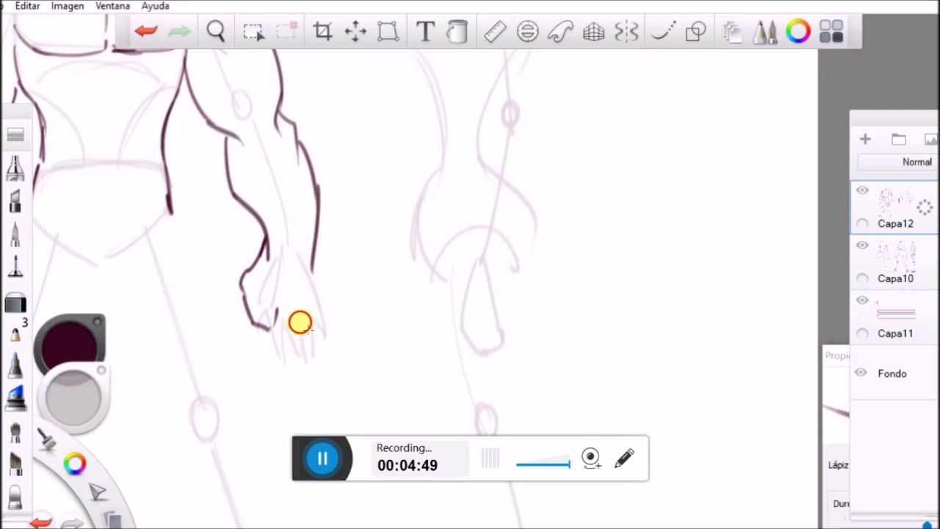
mouse_move(249, 302)
left_mouse_down()
mouse_move(250, 326)
mouse_move(246, 281)
mouse_move(226, 296)
mouse_move(219, 281)
mouse_move(247, 256)
left_mouse_up()
left_click(216, 31)
left_click_drag(360, 157, 367, 321)
left_click(367, 307)
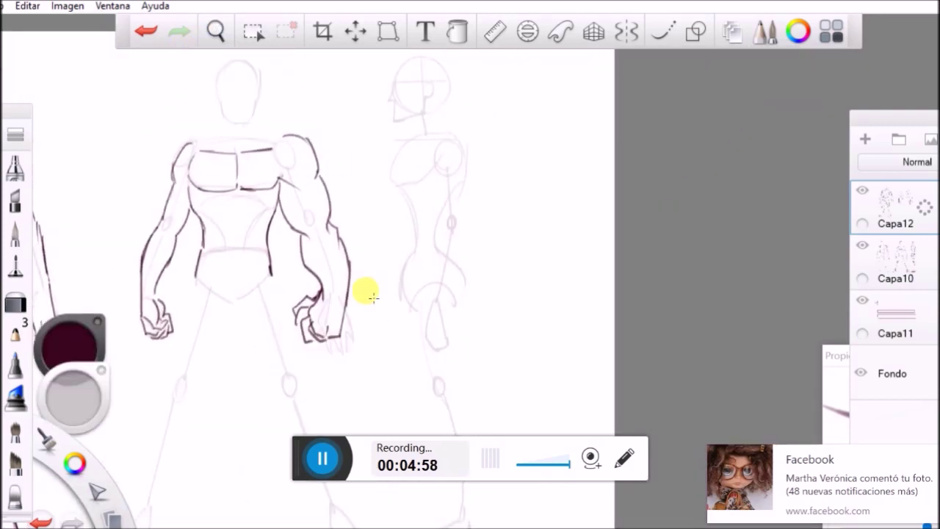
Erase the second mannequin's entire bulky arm and hand.
left_click(224, 35)
left_click_drag(381, 263, 441, 160)
mouse_move(468, 263)
left_mouse_down()
mouse_move(547, 346)
mouse_move(561, 338)
mouse_move(541, 306)
left_mouse_up()
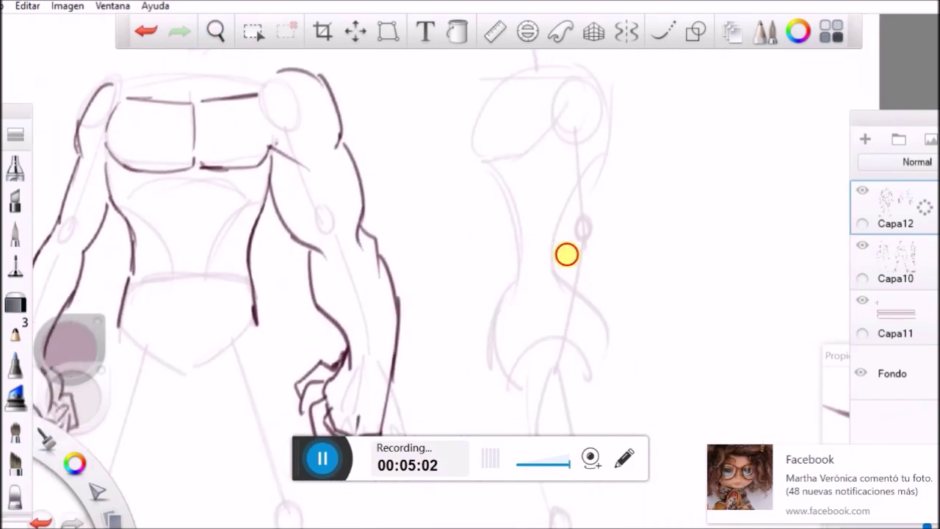
left_click(570, 255)
left_click(11, 301)
mouse_move(330, 120)
left_mouse_down()
mouse_move(289, 78)
mouse_move(327, 88)
mouse_move(351, 156)
mouse_move(291, 152)
left_mouse_up()
left_click_drag(292, 193, 295, 171)
mouse_move(295, 210)
left_mouse_down()
mouse_move(309, 273)
mouse_move(331, 311)
mouse_move(333, 414)
mouse_move(314, 401)
mouse_move(351, 334)
mouse_move(326, 437)
mouse_move(318, 395)
mouse_move(324, 424)
mouse_move(344, 289)
mouse_move(357, 373)
left_mouse_up()
mouse_move(365, 433)
left_mouse_down()
mouse_move(396, 309)
mouse_move(350, 159)
left_mouse_up()
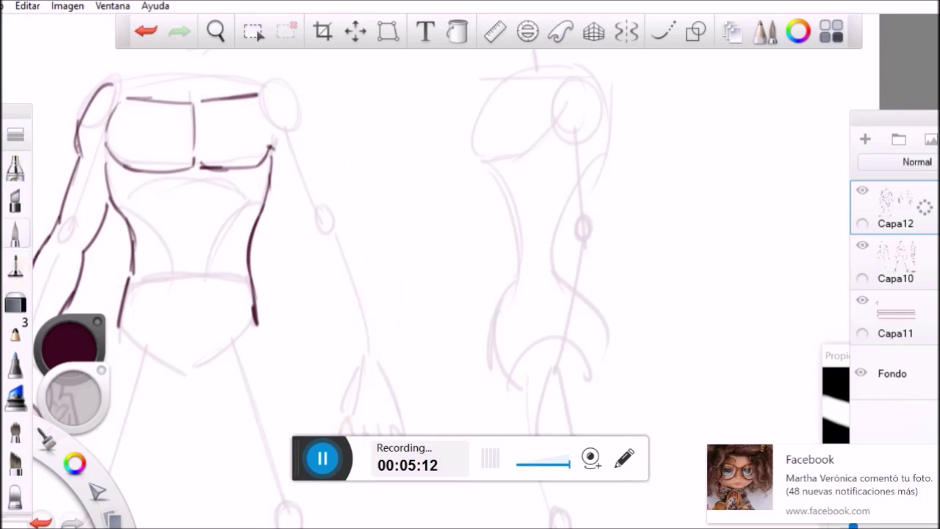
Redraw the second mannequin's other arm slimmer along the mannequin guides, from the deltoid to the wrist.
mouse_move(308, 118)
left_mouse_down()
mouse_move(287, 88)
mouse_move(310, 128)
mouse_move(287, 180)
mouse_move(315, 225)
left_mouse_up()
mouse_move(307, 134)
left_mouse_down()
mouse_move(351, 232)
mouse_move(331, 296)
mouse_move(352, 332)
left_mouse_up()
left_click_drag(351, 226, 384, 349)
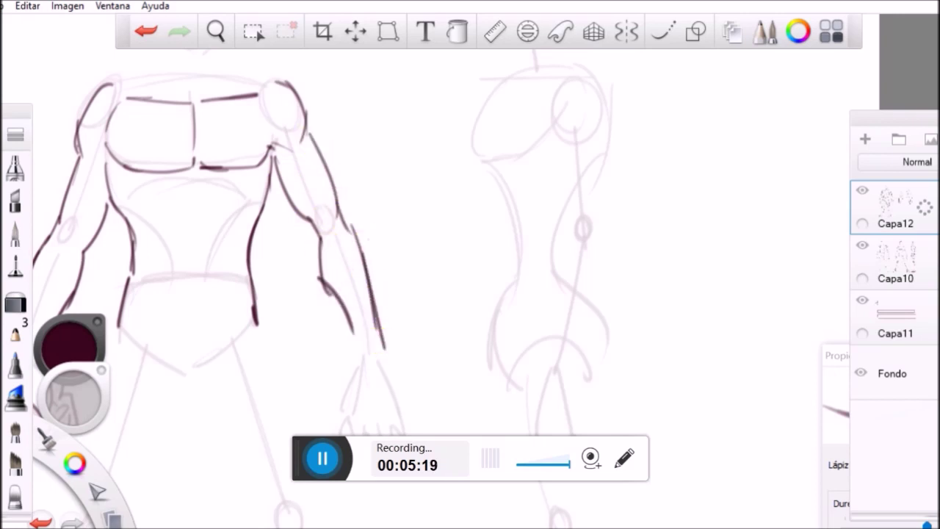
Draw the trapezius lines from the neck to both shoulders and reinforce the first arm's shoulder contour.
key("space")
left_click_drag(439, 241, 567, 257)
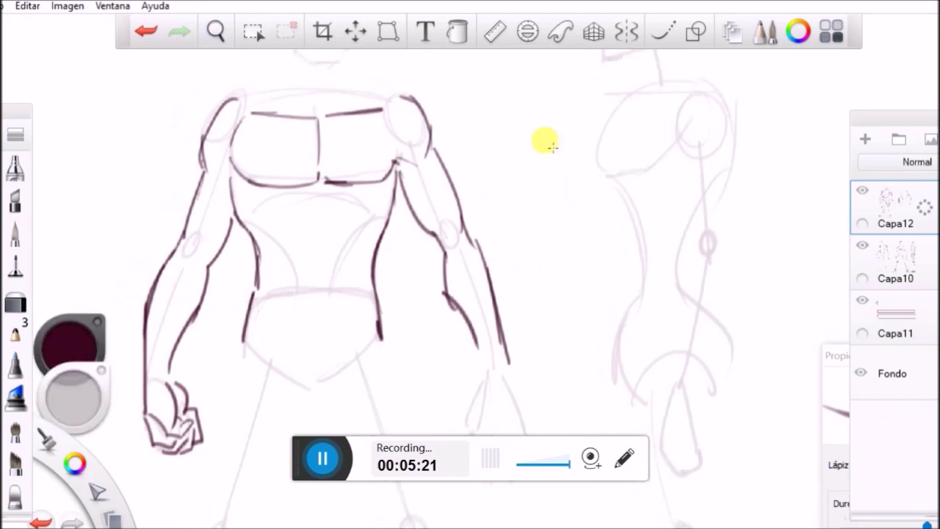
mouse_move(219, 116)
left_mouse_down()
mouse_move(203, 126)
mouse_move(282, 76)
left_mouse_up()
left_click_drag(341, 80, 391, 96)
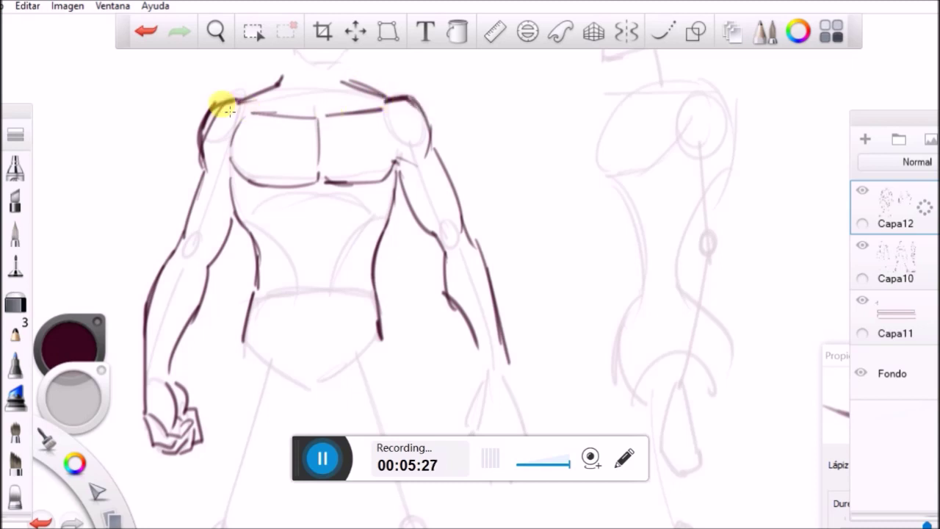
mouse_move(224, 104)
left_mouse_down()
mouse_move(264, 109)
mouse_move(289, 79)
left_mouse_up()
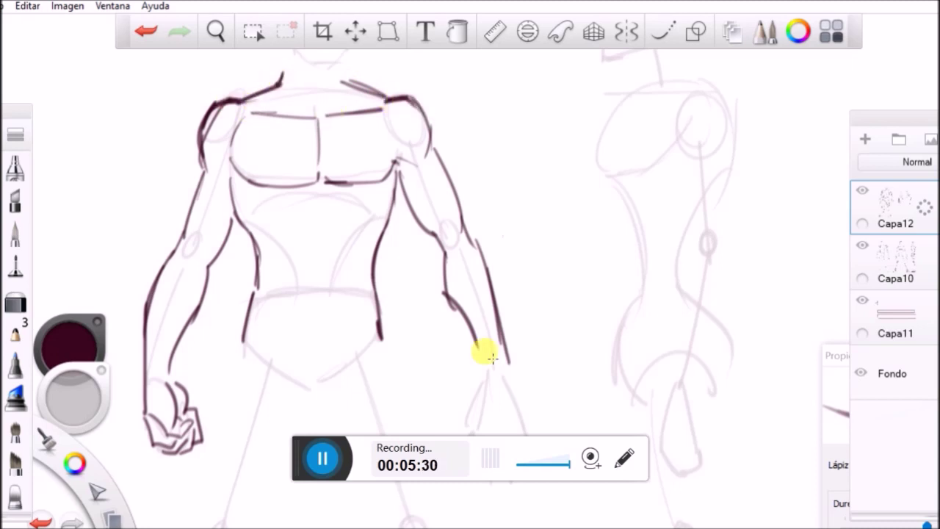
Draw the second arm's wrist and open hand with its thumb and separated fingers pointing down.
left_click(215, 31)
left_click_drag(537, 226, 470, 247)
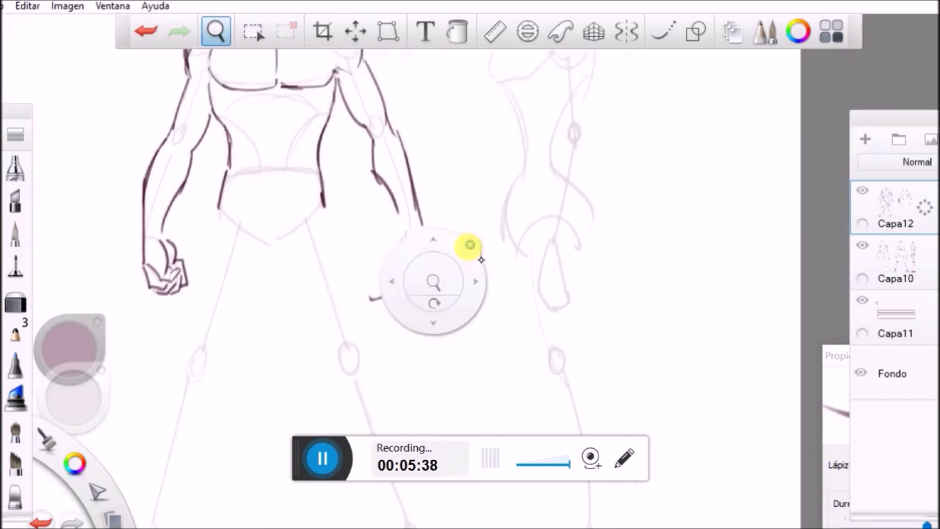
left_click(254, 96)
mouse_move(397, 229)
left_mouse_down()
mouse_move(381, 153)
mouse_move(380, 190)
mouse_move(394, 225)
left_mouse_up()
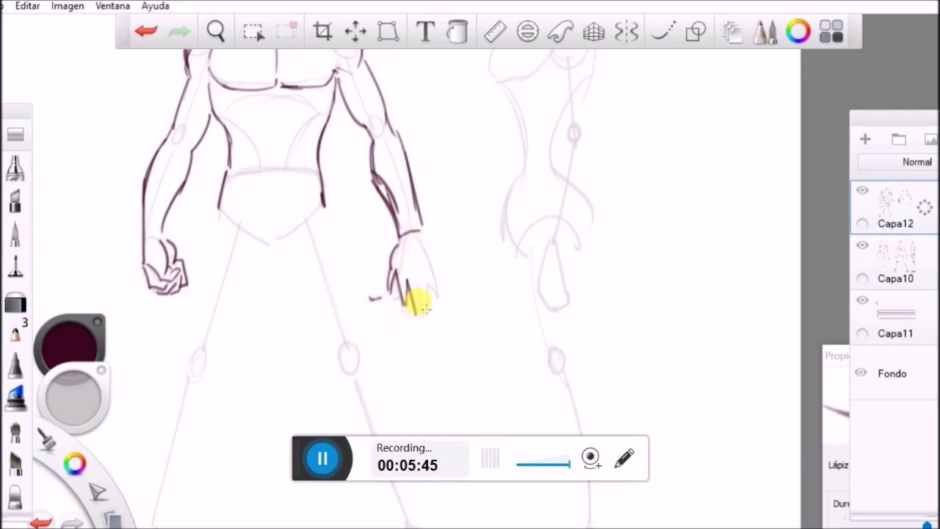
left_click_drag(436, 297, 420, 252)
Outline both thighs of the second mannequin and draw the groin lines from the hips to the crotch.
left_click_drag(217, 209, 189, 336)
left_click_drag(271, 252, 217, 371)
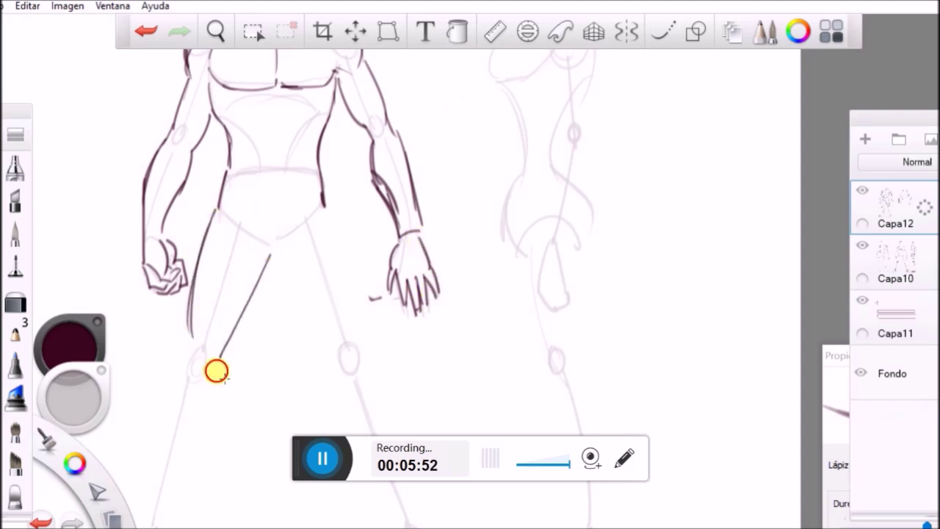
left_click_drag(278, 255, 335, 357)
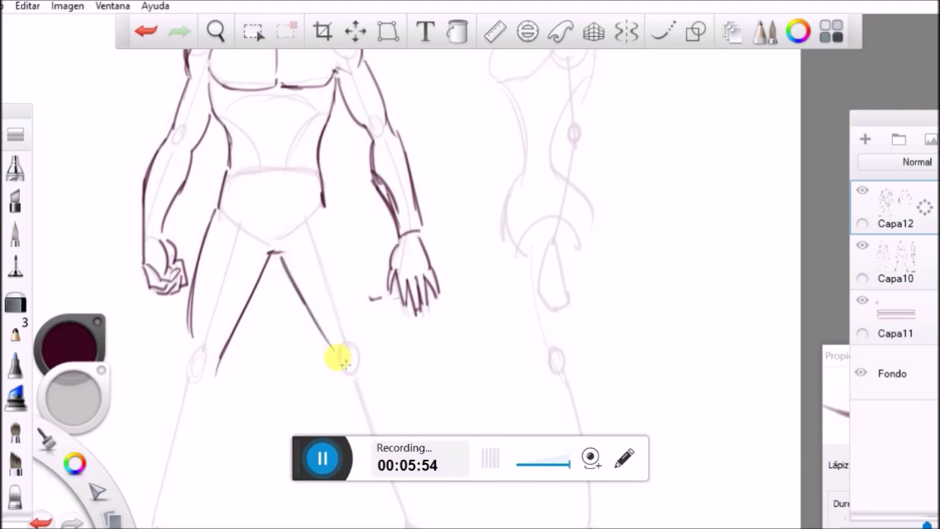
left_click_drag(339, 217, 366, 347)
left_click_drag(219, 213, 263, 246)
left_click_drag(324, 215, 292, 240)
Erase the doubled strokes inside the second arm's forearm down to the wrist.
key("e")
left_click_drag(391, 179, 408, 223)
left_click_drag(382, 171, 408, 228)
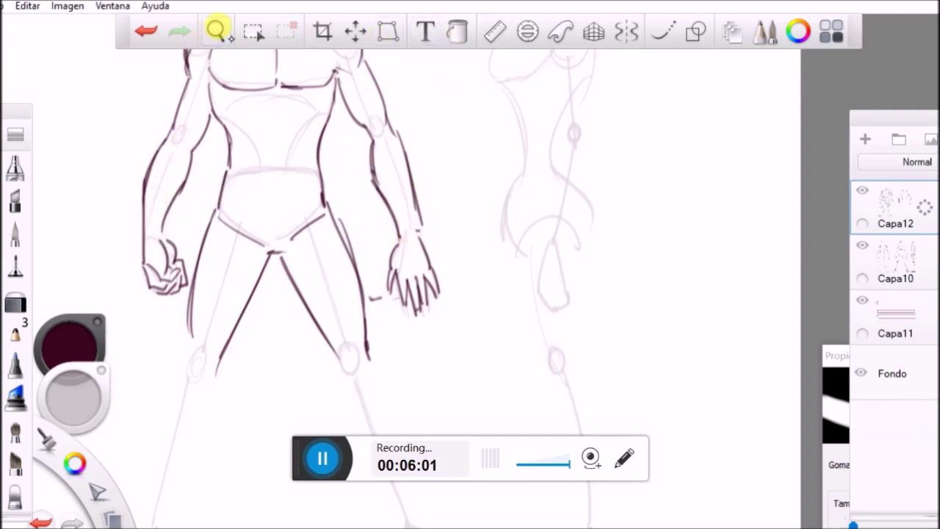
Draw the second mannequin's knees, with the kneecap shapes and the contours on either side.
left_click(218, 31)
left_click_drag(453, 318, 411, 228)
left_click_drag(461, 297, 539, 196)
left_click(548, 125)
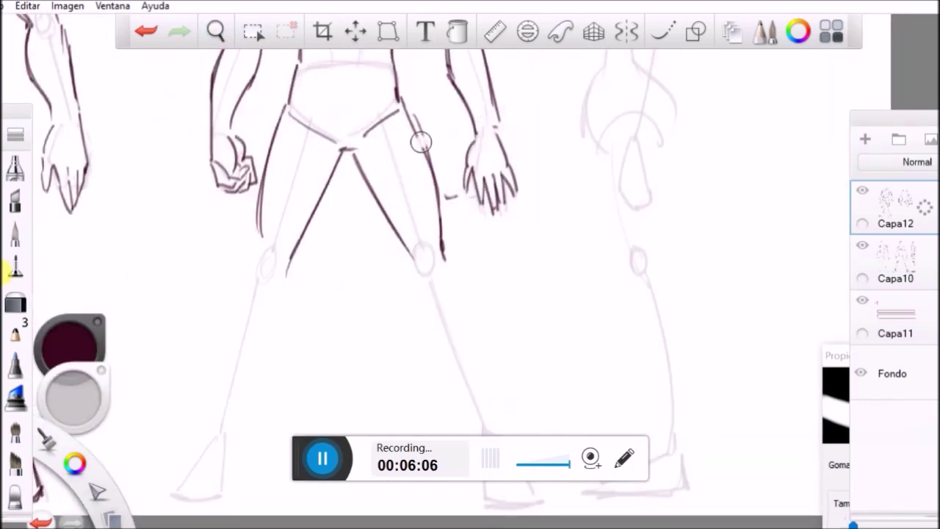
key("e")
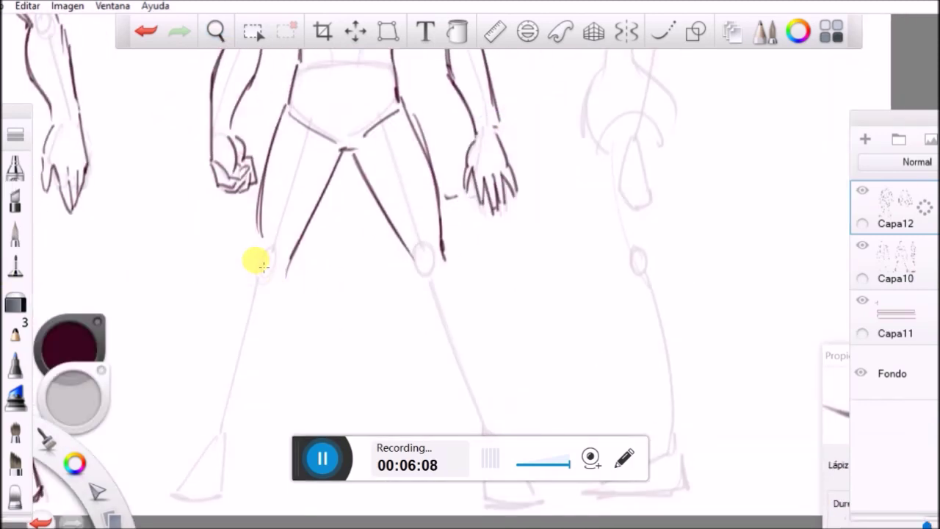
left_click_drag(252, 338, 251, 344)
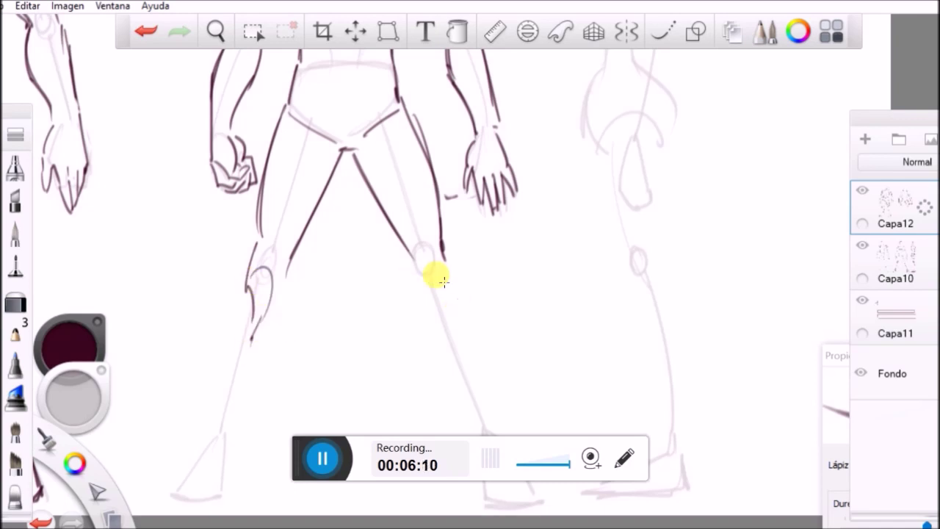
left_click_drag(426, 305, 444, 323)
left_click_drag(444, 257, 456, 313)
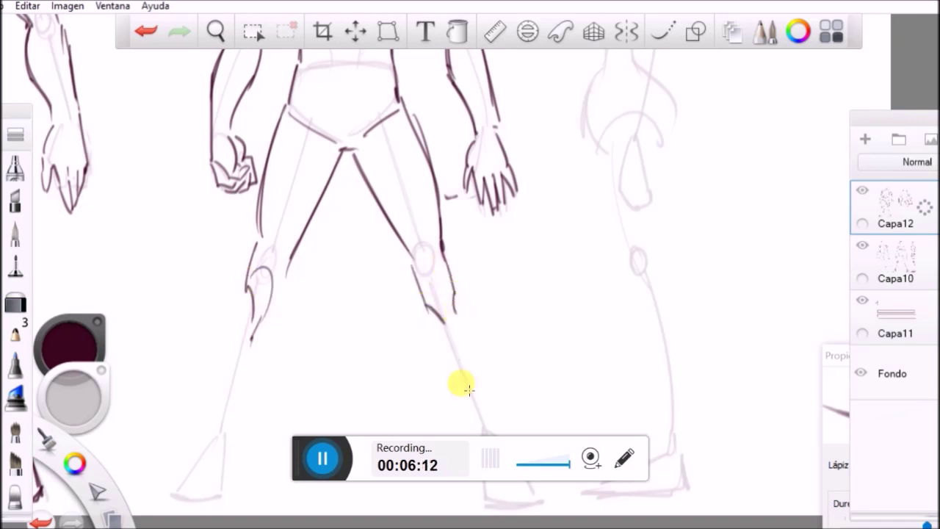
Draw the first leg's calf with a circular muscle guide and both shin contours down to the ankle.
key("space")
left_click_drag(537, 248, 535, 147)
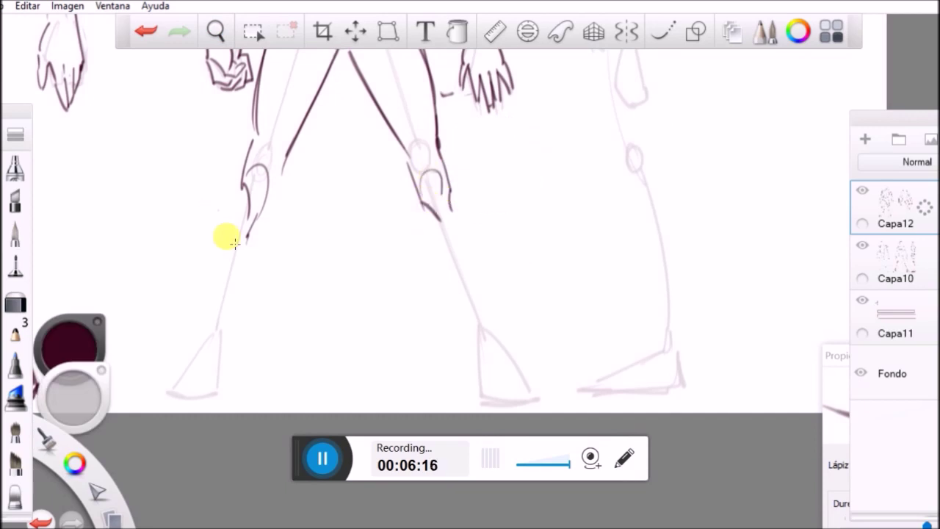
left_click_drag(237, 199, 218, 257)
left_click_drag(280, 197, 239, 328)
left_click_drag(226, 221, 214, 329)
mouse_move(225, 243)
left_mouse_down()
mouse_move(201, 353)
mouse_move(239, 328)
left_mouse_up()
mouse_move(270, 221)
left_mouse_down()
mouse_move(247, 227)
mouse_move(279, 233)
mouse_move(269, 199)
mouse_move(277, 250)
left_mouse_up()
Draw the other leg's calf around a circular guide and outline its shin, ankle and foot.
mouse_move(439, 213)
left_mouse_down()
mouse_move(457, 231)
mouse_move(431, 216)
mouse_move(445, 196)
mouse_move(430, 242)
mouse_move(474, 335)
left_mouse_up()
mouse_move(454, 204)
left_mouse_down()
mouse_move(481, 239)
mouse_move(500, 340)
left_mouse_up()
mouse_move(481, 242)
left_mouse_down()
mouse_move(505, 347)
mouse_move(484, 397)
mouse_move(531, 384)
left_mouse_up()
left_click_drag(496, 334, 551, 399)
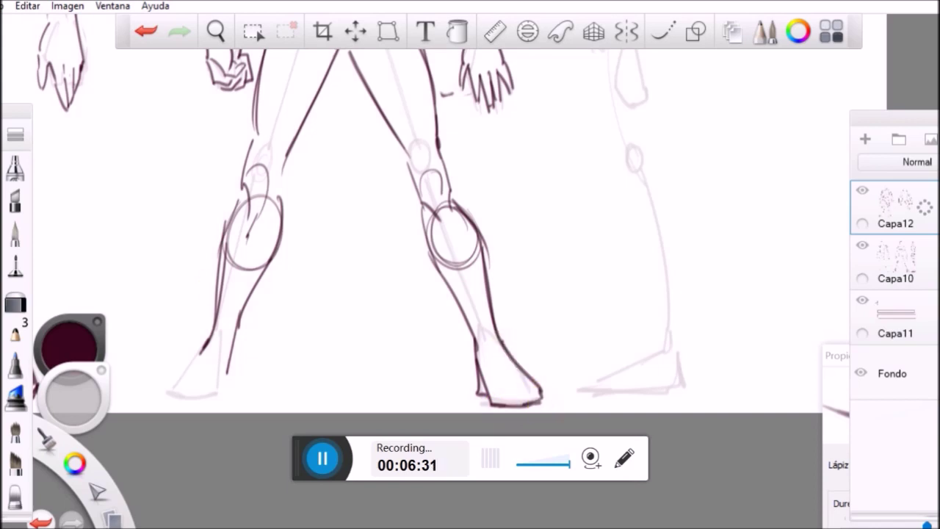
Outline the first leg's foot with its sole and heel, and reinforce the other leg's outer knee contour.
mouse_move(205, 344)
left_mouse_down()
mouse_move(167, 389)
mouse_move(222, 403)
mouse_move(232, 387)
left_mouse_up()
left_click_drag(236, 333, 216, 394)
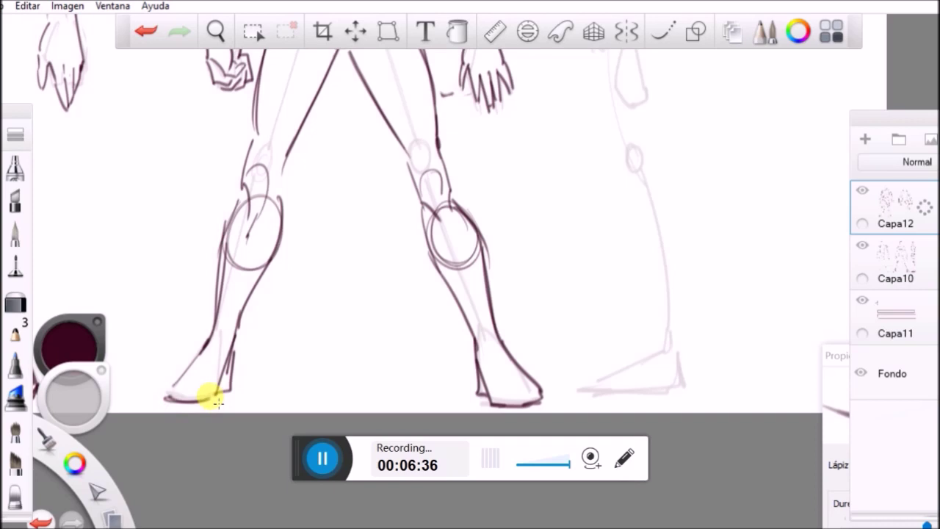
mouse_move(455, 202)
left_mouse_down()
mouse_move(443, 157)
mouse_move(453, 201)
mouse_move(443, 244)
left_mouse_up()
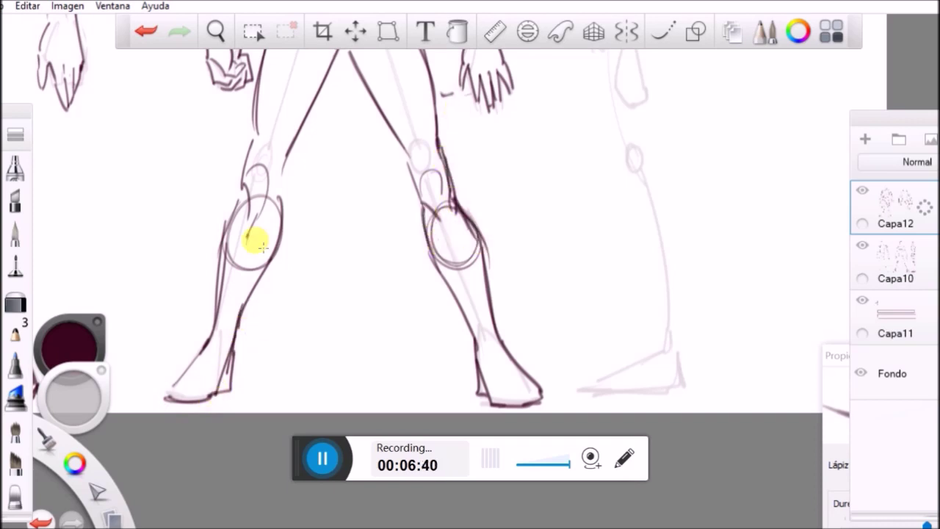
Erase the circular calf guides and the rough kneecap shapes from both of the second mannequin's legs.
key("e")
mouse_move(244, 258)
left_mouse_down()
mouse_move(237, 292)
mouse_move(277, 211)
left_mouse_up()
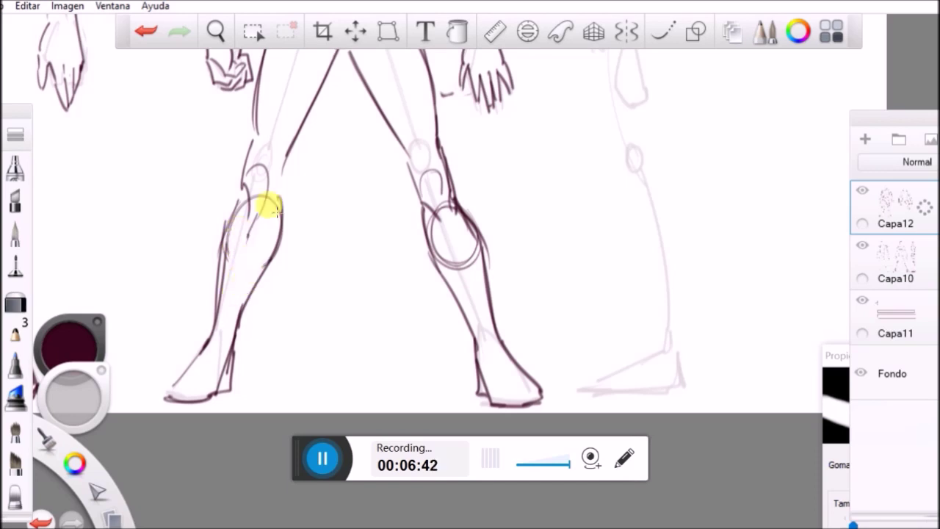
mouse_move(450, 258)
left_mouse_down()
mouse_move(471, 262)
mouse_move(438, 177)
mouse_move(455, 250)
mouse_move(427, 200)
left_mouse_up()
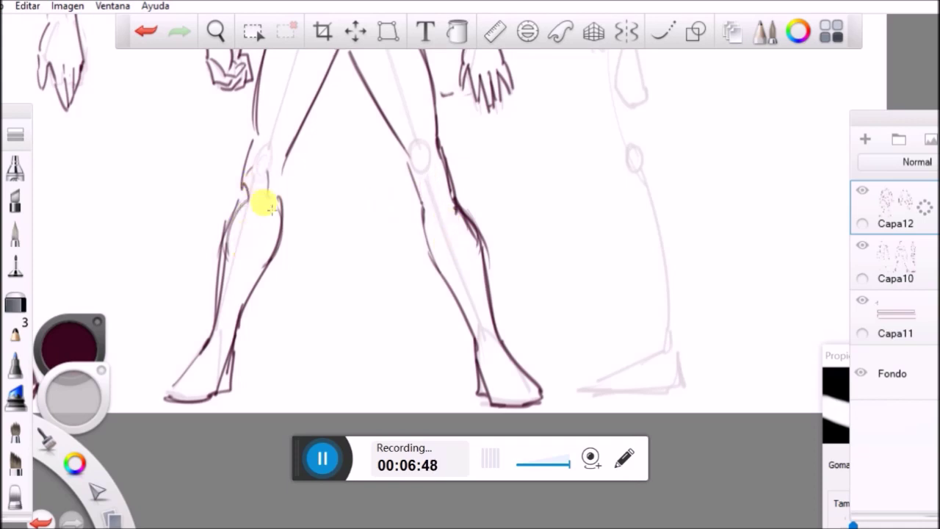
Redraw both kneecaps and the connecting contours between the thighs and calves.
left_click(13, 171)
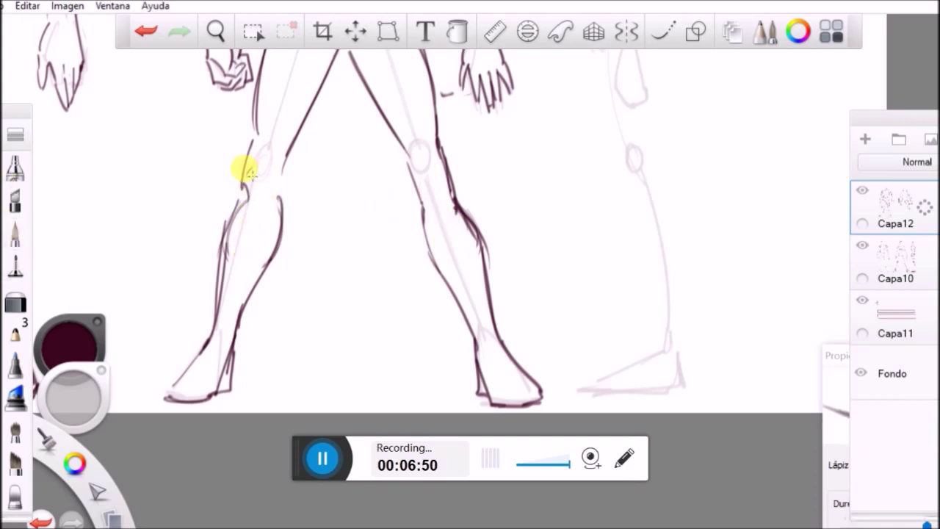
left_click_drag(269, 189, 247, 220)
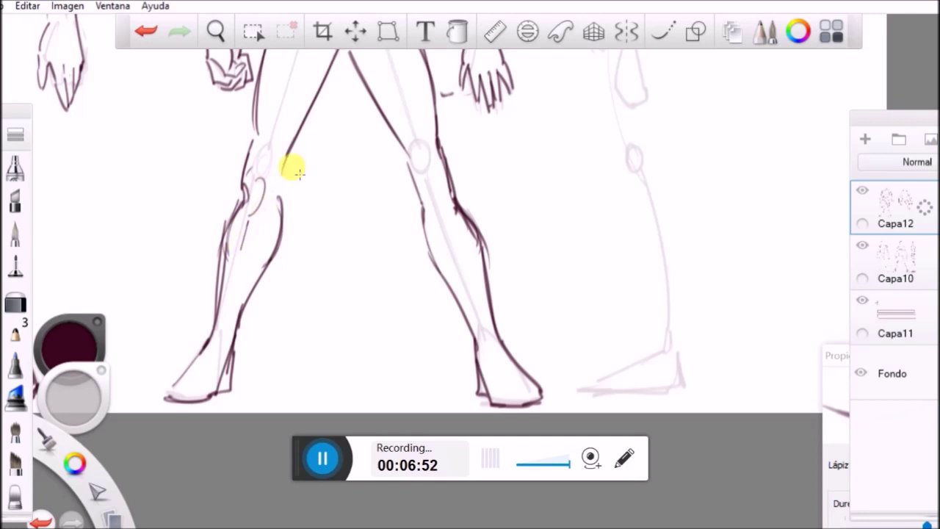
mouse_move(445, 222)
left_mouse_down()
mouse_move(442, 183)
mouse_move(460, 239)
left_mouse_up()
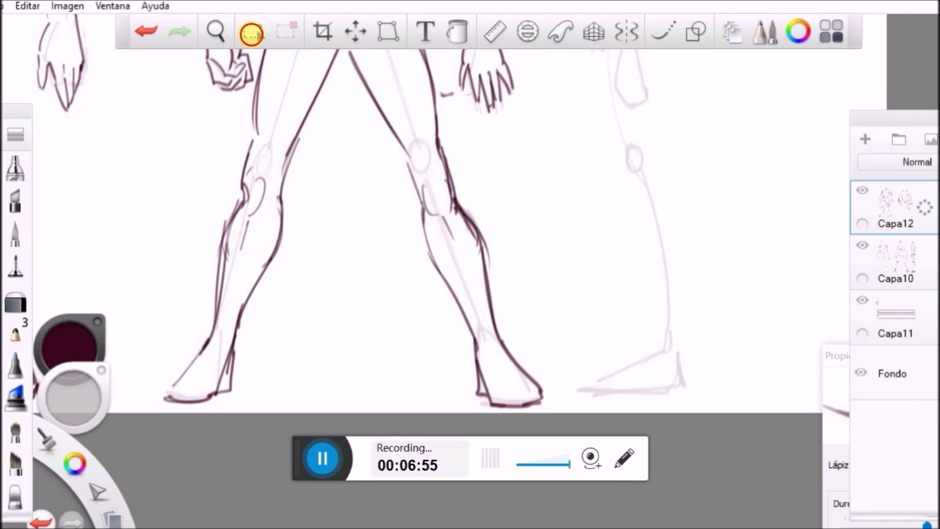
Examine the second mannequin's overall figure and focus on its torso and arms.
left_click(215, 30)
left_click_drag(449, 223, 354, 346)
left_click_drag(384, 378, 296, 466)
left_click_drag(418, 210, 395, 387)
left_click_drag(384, 255, 454, 83)
left_click_drag(501, 245, 624, 291)
left_click_drag(697, 289, 411, 376)
left_click_drag(457, 407, 393, 370)
left_click(411, 312)
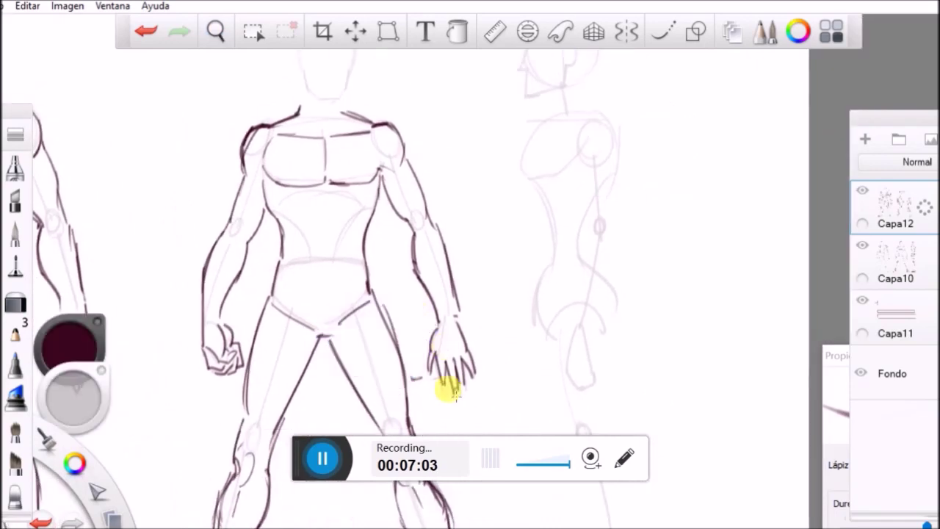
Erase the stray mark beside the second mannequin's open hand and draw both sides of its neck down to the shoulders.
key("e")
left_click_drag(414, 372, 418, 385)
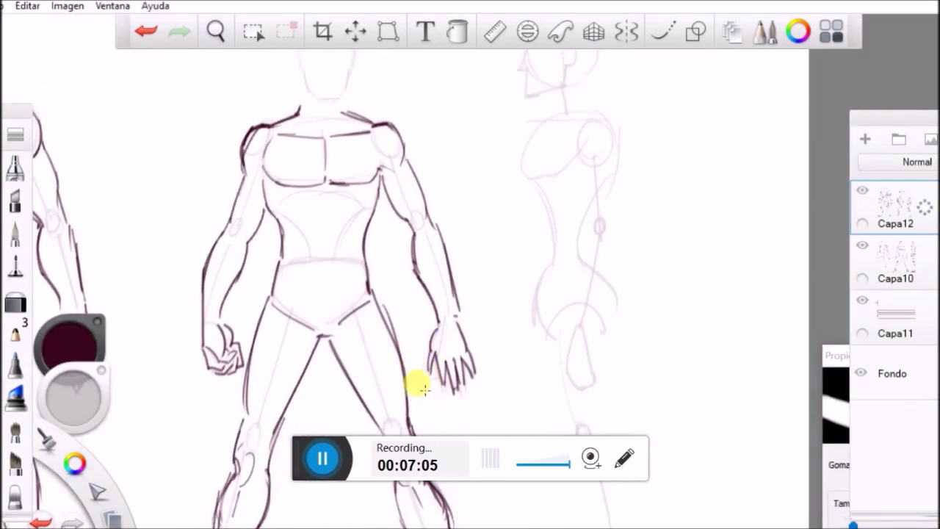
left_click(216, 30)
left_click_drag(397, 165, 411, 308)
left_click_drag(390, 267, 433, 195)
key("space")
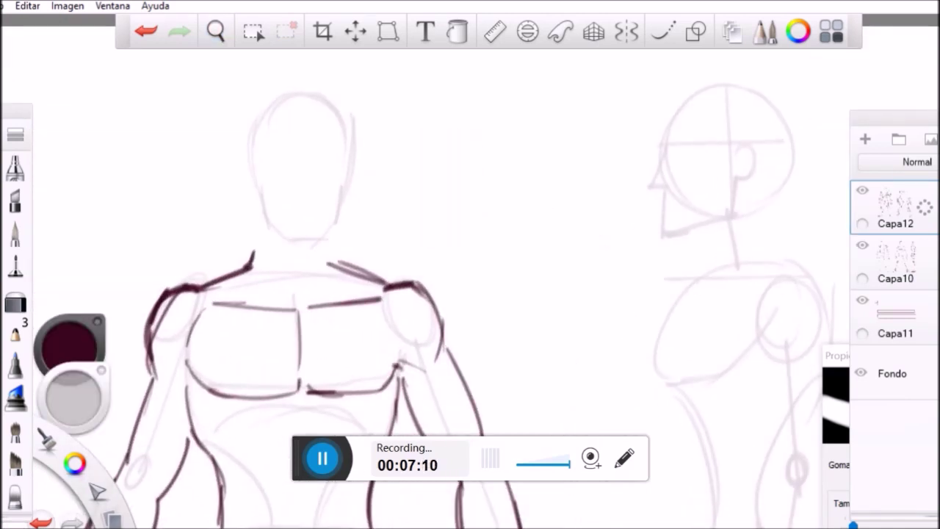
key("e")
left_click_drag(252, 258, 260, 211)
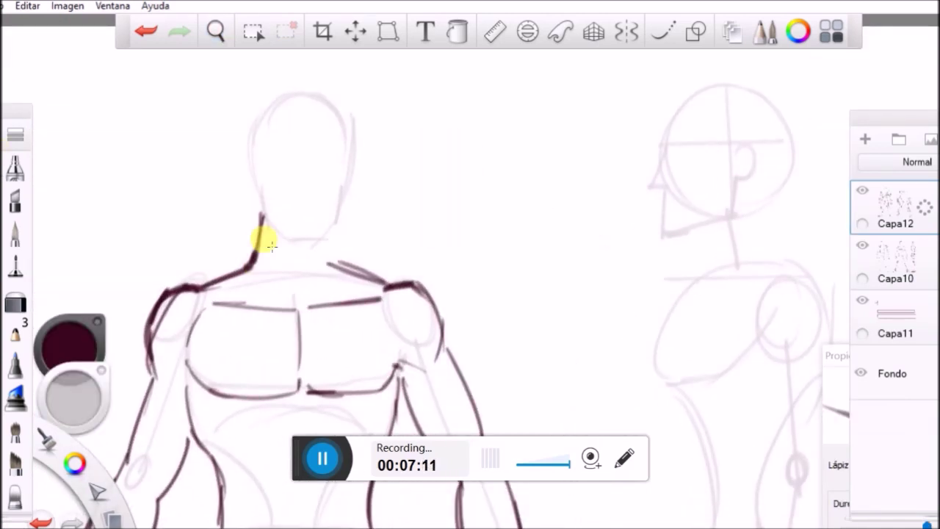
mouse_move(335, 218)
left_mouse_down()
mouse_move(342, 258)
mouse_move(385, 283)
left_mouse_up()
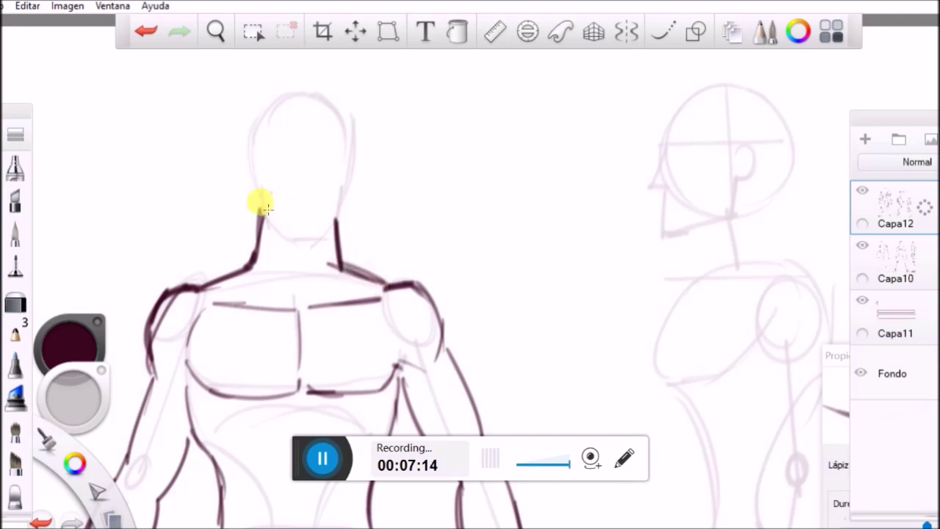
Outline the second mannequin's jaw and skull, and draw the vertical centre line of its face.
mouse_move(254, 155)
left_mouse_down()
mouse_move(262, 215)
mouse_move(290, 245)
mouse_move(335, 218)
left_mouse_up()
left_click_drag(344, 174, 337, 220)
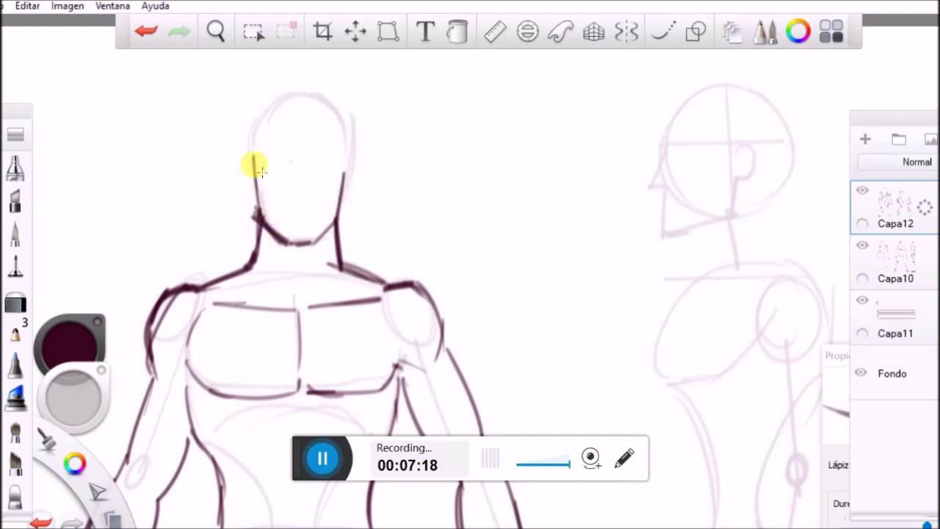
mouse_move(251, 165)
left_mouse_down()
mouse_move(262, 120)
mouse_move(346, 146)
mouse_move(345, 175)
left_mouse_up()
left_click_drag(298, 113, 300, 243)
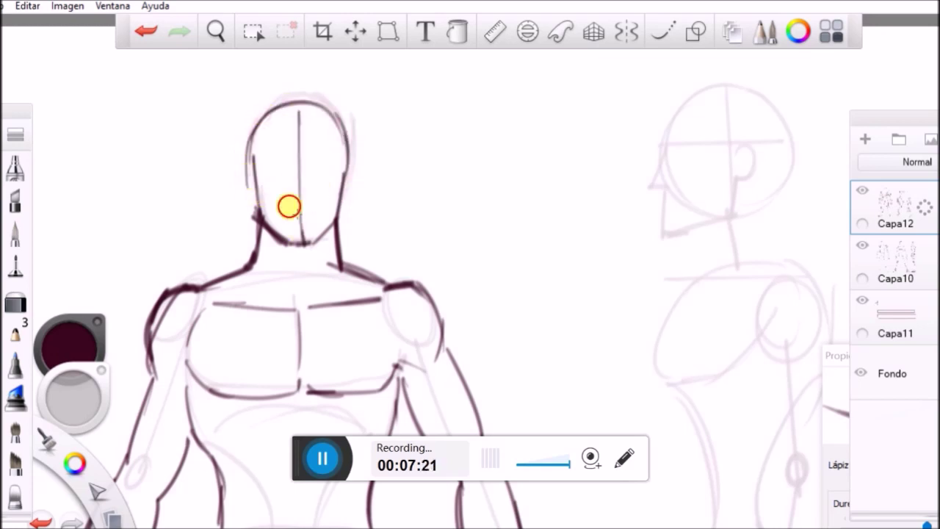
Add the curved and horizontal face guidelines, with eyebrows, eyes, nose and mouth, to the second mannequin's head.
left_click_drag(274, 204, 257, 178)
mouse_move(256, 178)
left_mouse_down()
mouse_move(326, 206)
mouse_move(347, 158)
left_mouse_up()
left_click_drag(274, 204, 329, 208)
left_click_drag(246, 162, 342, 163)
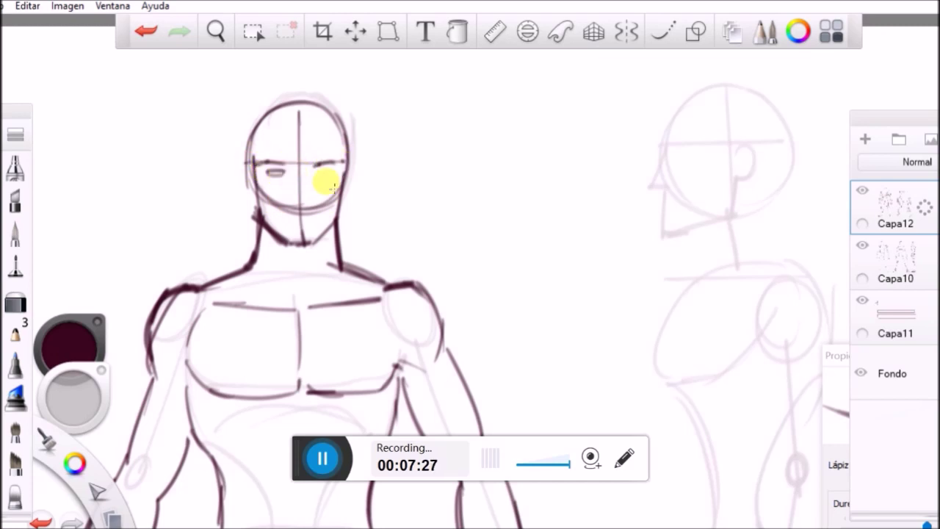
left_click_drag(306, 213, 309, 208)
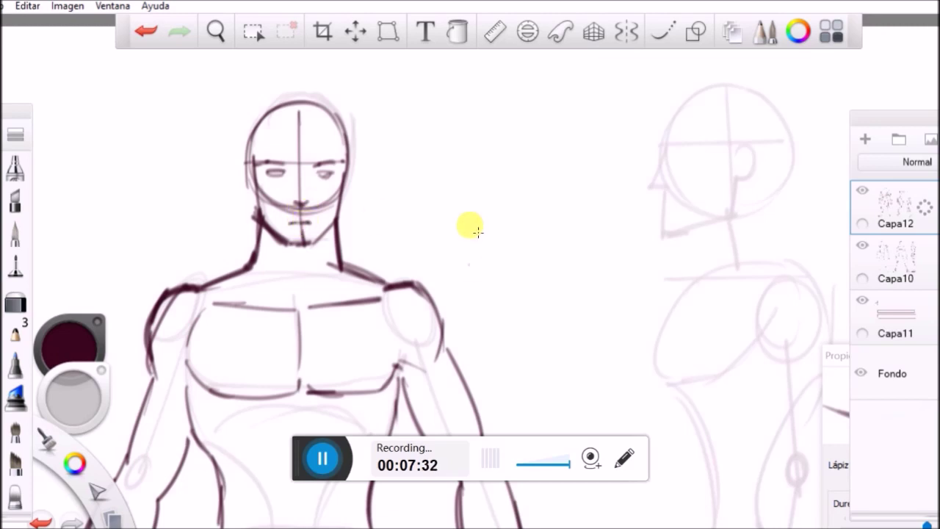
Trace the side-view mannequin's head in profile, with its nose, jaw and skull contour, and add the eye and eyebrow.
left_click(215, 31)
left_click_drag(445, 184, 180, 312)
left_click_drag(276, 220, 331, 123)
left_click_drag(345, 164, 352, 406)
left_click(390, 143)
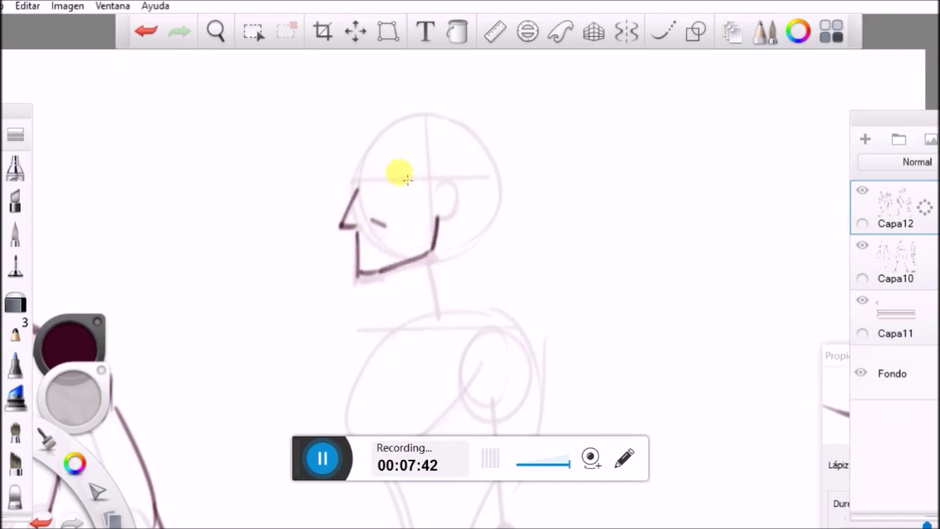
mouse_move(357, 172)
left_mouse_down()
mouse_move(365, 139)
mouse_move(454, 120)
mouse_move(492, 155)
left_mouse_up()
Draw the front, back and diagonal muscle line of the side-view mannequin's neck, joining it to the shoulders.
mouse_move(484, 218)
left_mouse_down()
mouse_move(472, 252)
mouse_move(470, 308)
left_mouse_up()
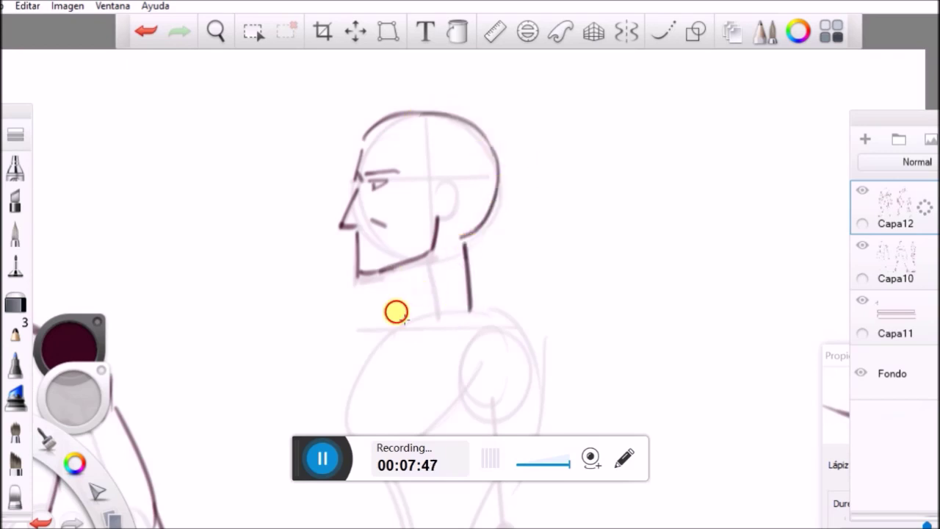
left_click_drag(390, 269, 383, 338)
left_click_drag(395, 285, 385, 336)
left_click_drag(432, 246, 400, 335)
mouse_move(465, 244)
left_mouse_down()
mouse_move(485, 314)
mouse_move(505, 322)
left_mouse_up()
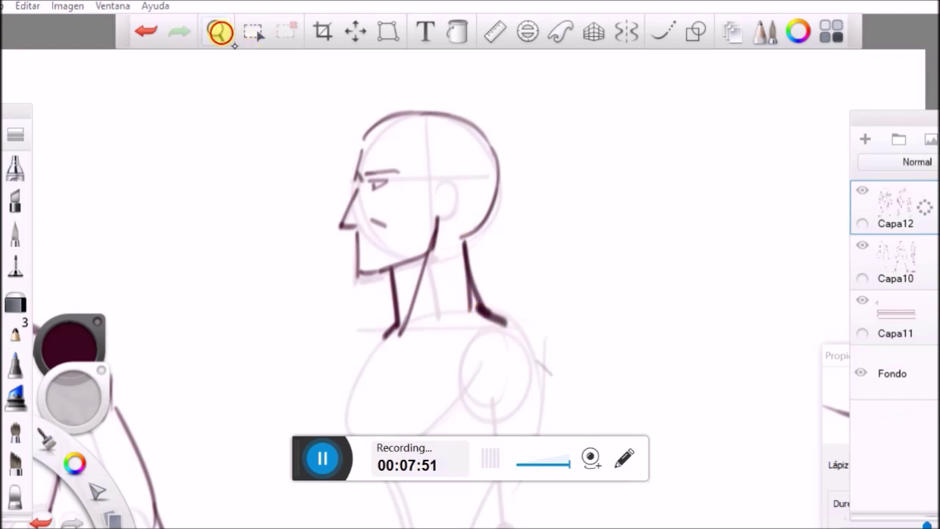
Trace the side-view mannequin's chest and abdomen contour along the front, and its back contour down to the waist.
left_click(216, 31)
left_click_drag(478, 220, 397, 257)
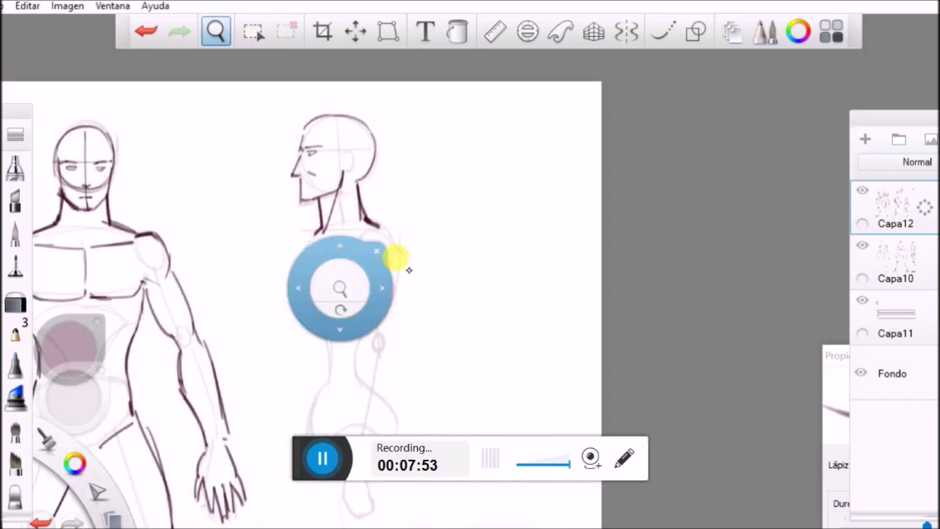
left_click(378, 250)
mouse_move(324, 231)
left_mouse_down()
mouse_move(310, 243)
mouse_move(301, 304)
left_mouse_up()
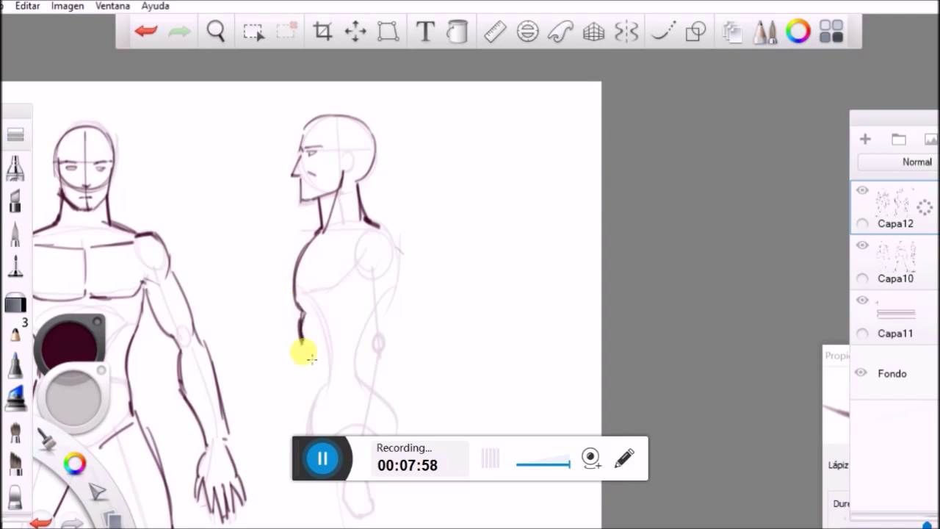
left_click_drag(312, 375, 312, 393)
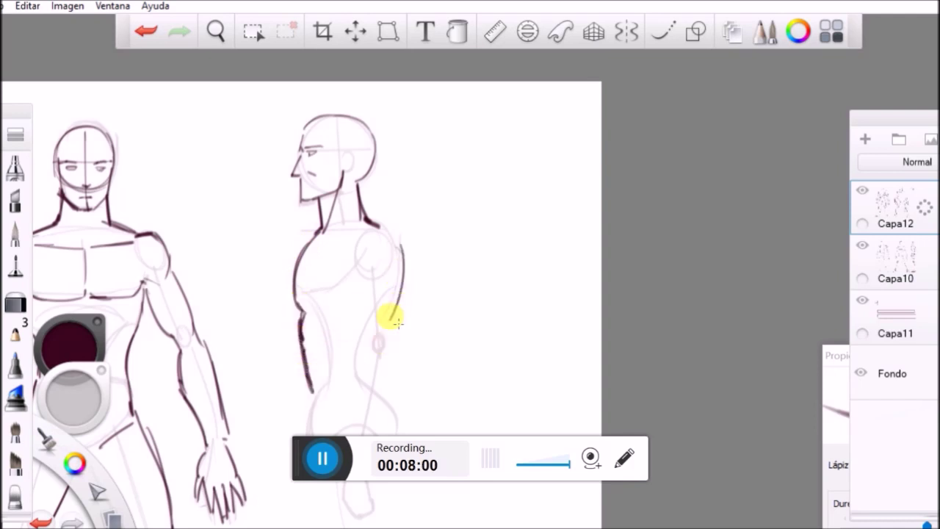
left_click_drag(401, 295, 384, 393)
Outline the rounded shoulder muscle around the side-view mannequin's shoulder circle.
left_click_drag(379, 227, 382, 294)
left_click_drag(397, 251, 383, 292)
left_click_drag(348, 257, 368, 291)
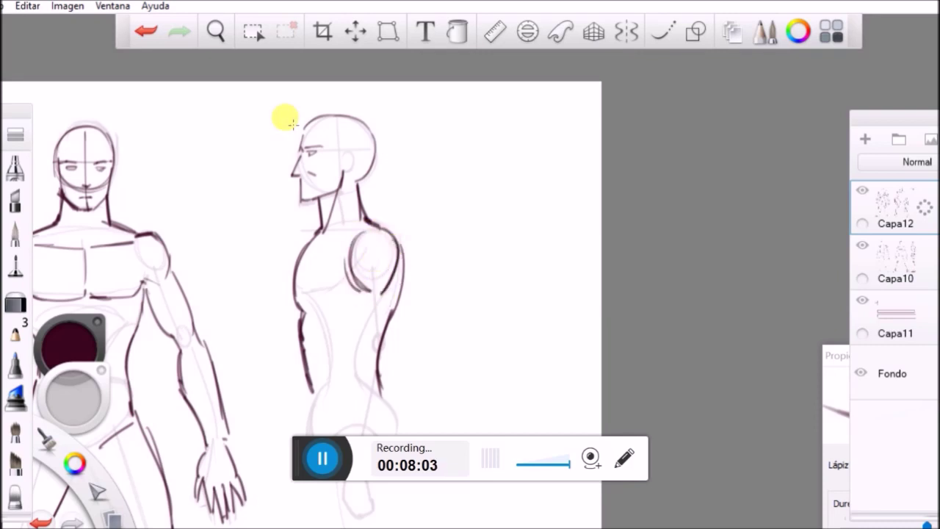
Draw the side-view mannequin's upper arm and forearm hanging beside the torso, and complete the hand with its fingers.
left_click(218, 31)
left_click_drag(479, 267, 458, 153)
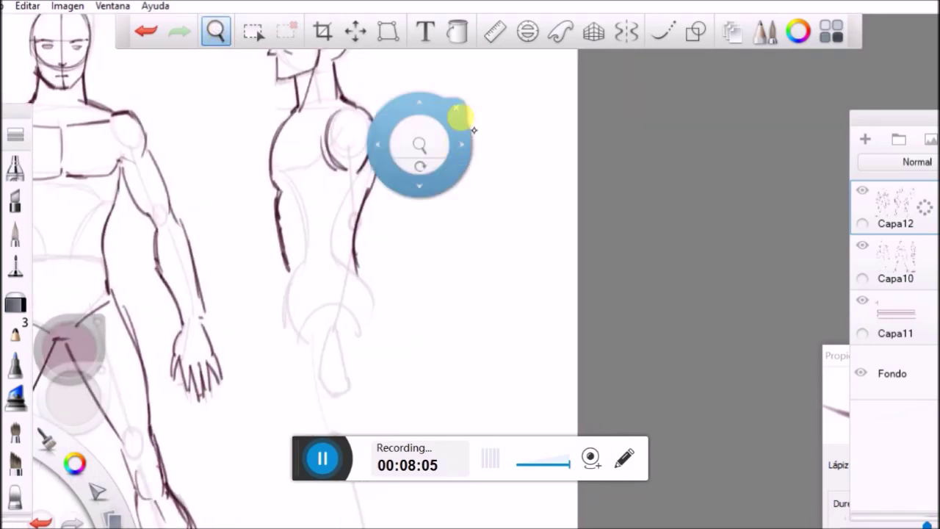
left_click(416, 152)
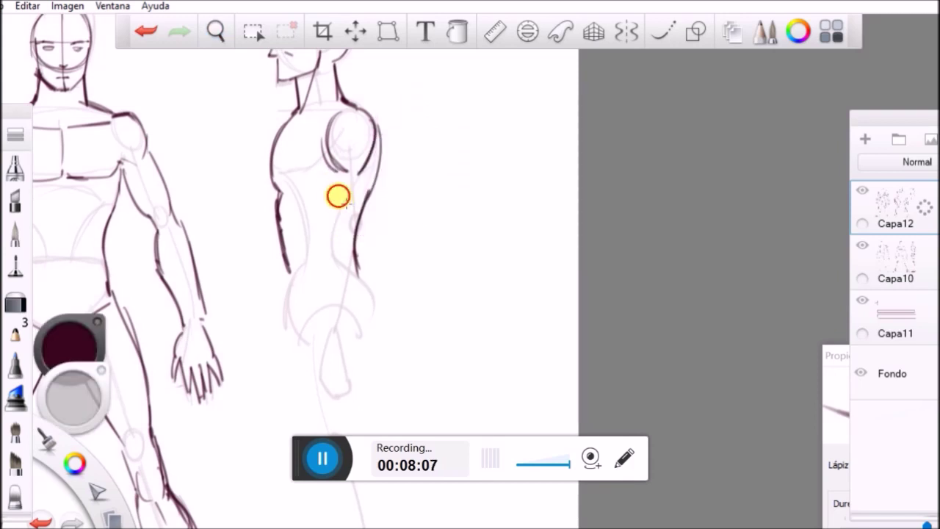
left_click_drag(334, 168, 360, 224)
mouse_move(373, 155)
left_mouse_down()
mouse_move(390, 241)
mouse_move(368, 269)
mouse_move(353, 248)
mouse_move(330, 340)
left_mouse_up()
mouse_move(383, 242)
left_mouse_down()
mouse_move(368, 335)
mouse_move(372, 324)
mouse_move(332, 390)
left_mouse_up()
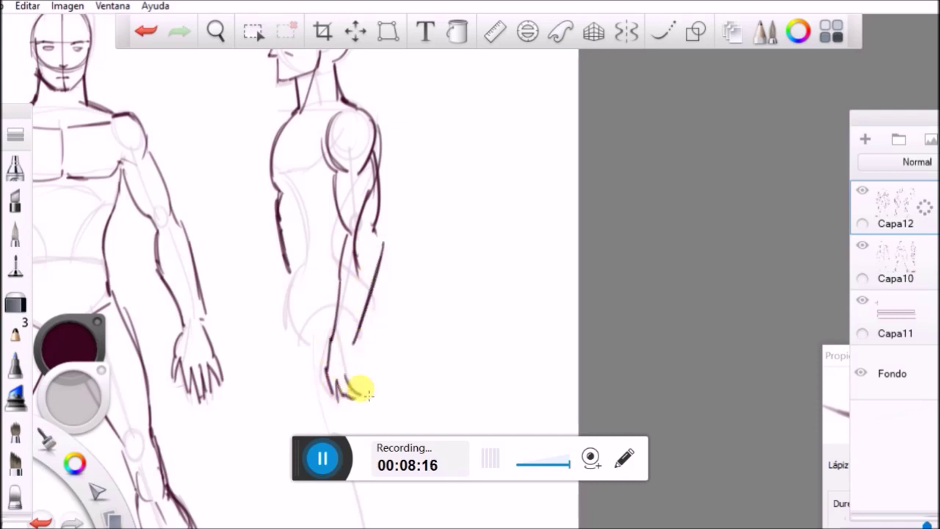
left_click_drag(353, 373, 366, 391)
left_click_drag(363, 348, 367, 384)
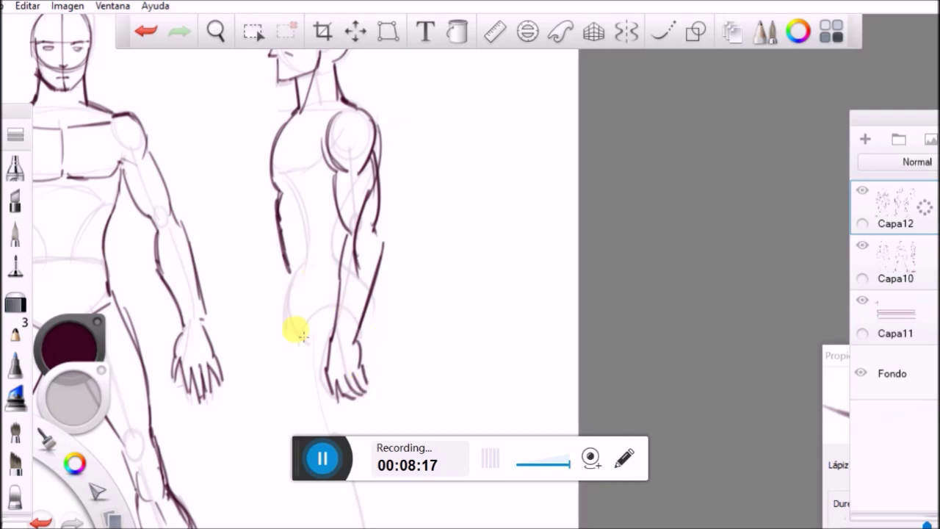
Trace the side-view mannequin's lower abdomen, groin and buttock, and erase the back contour that crosses its arm.
mouse_move(284, 263)
left_mouse_down()
mouse_move(310, 342)
mouse_move(329, 307)
mouse_move(368, 343)
left_mouse_up()
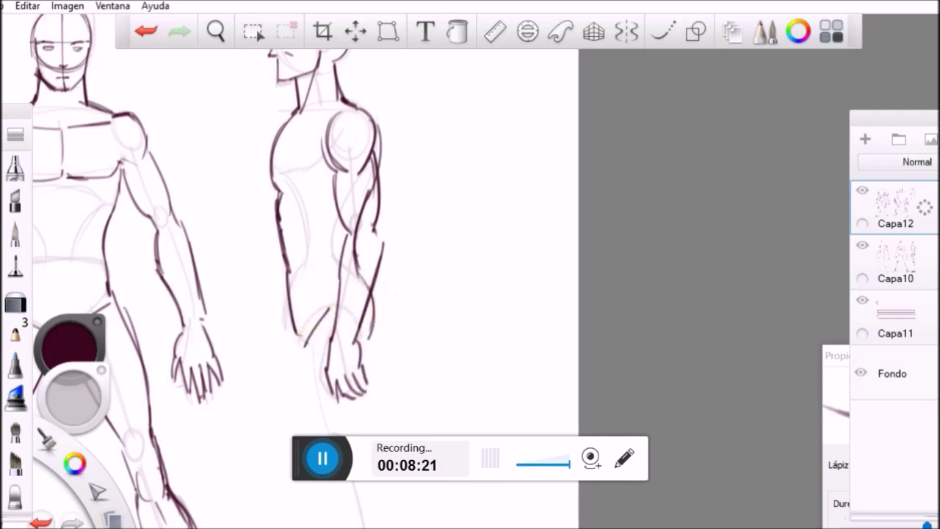
key("e")
mouse_move(366, 221)
left_mouse_down()
mouse_move(365, 175)
mouse_move(361, 191)
mouse_move(384, 139)
mouse_move(387, 158)
mouse_move(367, 192)
mouse_move(366, 182)
mouse_move(365, 279)
left_mouse_up()
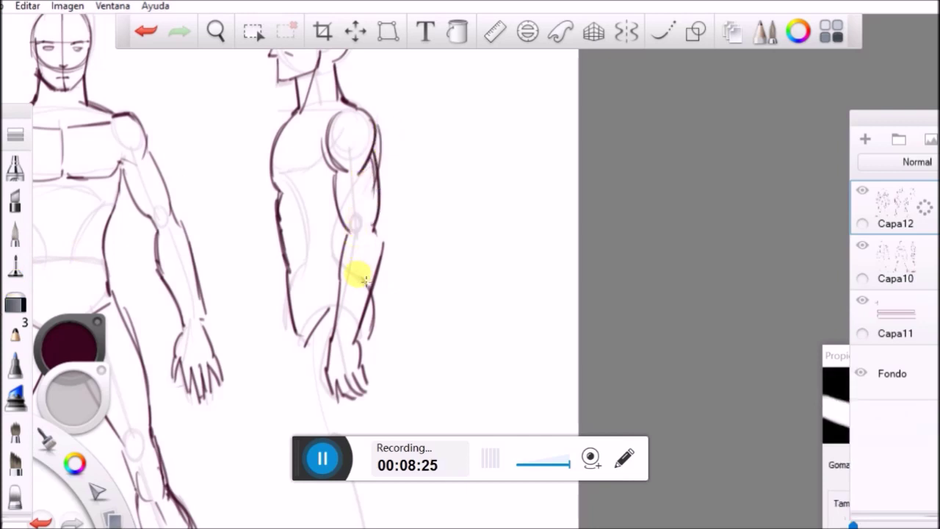
Redraw the back contour hidden behind the side-view mannequin's arm as a broken line.
key("e")
left_click(373, 198)
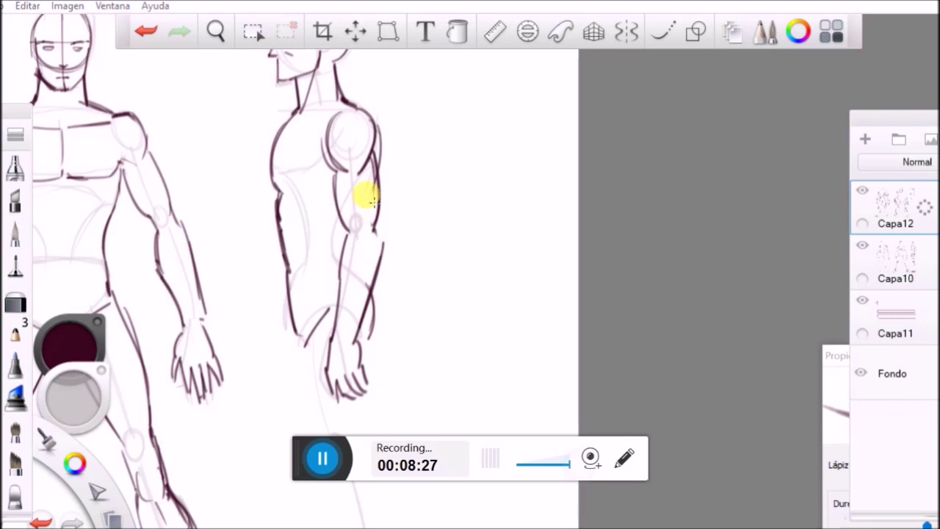
left_click_drag(376, 196, 370, 216)
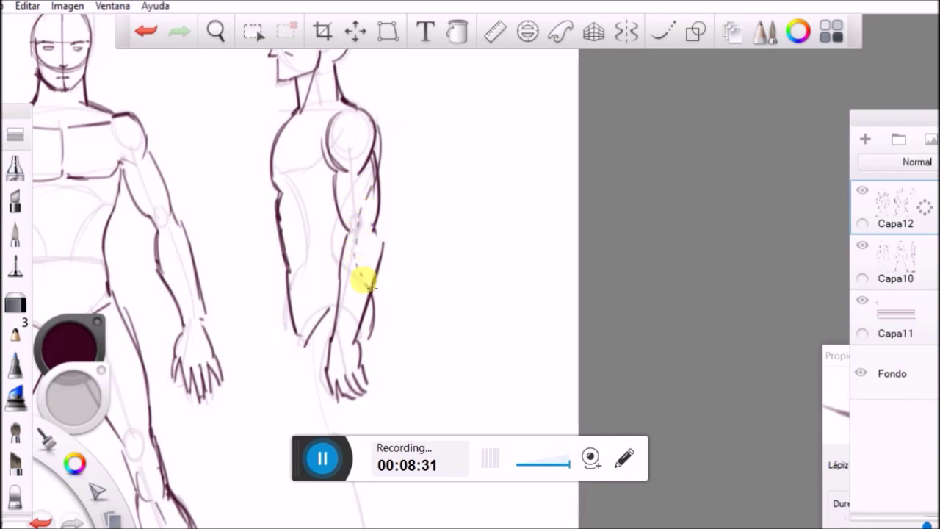
Trace the front and back contours of the side-view mannequin's thigh, continuing past the knee.
left_click(216, 30)
left_click_drag(467, 308, 455, 188)
left_click(463, 118)
mouse_move(281, 203)
left_mouse_down()
mouse_move(282, 248)
mouse_move(308, 315)
left_mouse_up()
left_click_drag(278, 224, 311, 318)
left_click_drag(349, 203, 347, 304)
mouse_move(350, 220)
left_mouse_down()
mouse_move(346, 317)
mouse_move(315, 353)
mouse_move(329, 373)
left_mouse_up()
Draw the side-view mannequin's bulging calf and its shin contour down to the ankle.
left_click(215, 31)
left_click_drag(444, 323, 436, 185)
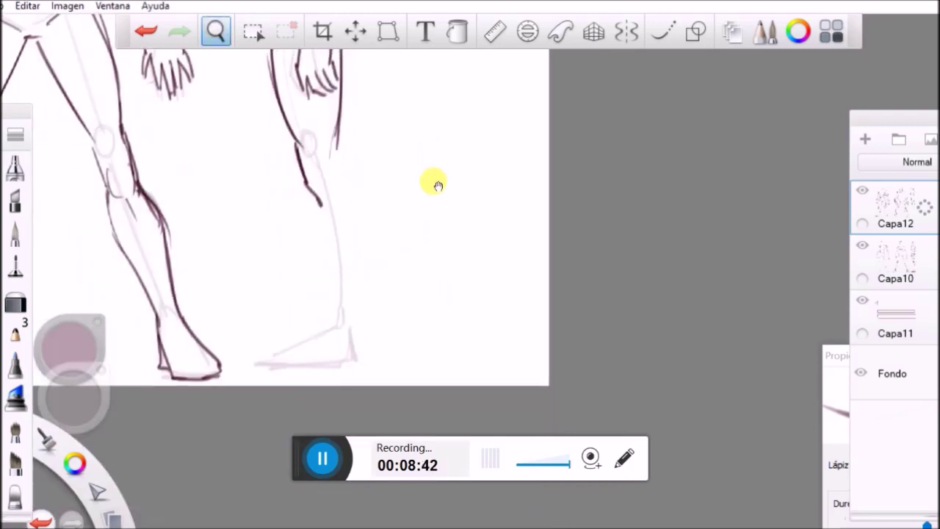
left_click(456, 106)
mouse_move(337, 150)
left_mouse_down()
mouse_move(365, 213)
mouse_move(361, 302)
left_mouse_up()
left_click_drag(368, 253, 353, 349)
left_click_drag(317, 211, 335, 331)
left_click_drag(321, 234, 336, 339)
left_click_drag(317, 250, 325, 345)
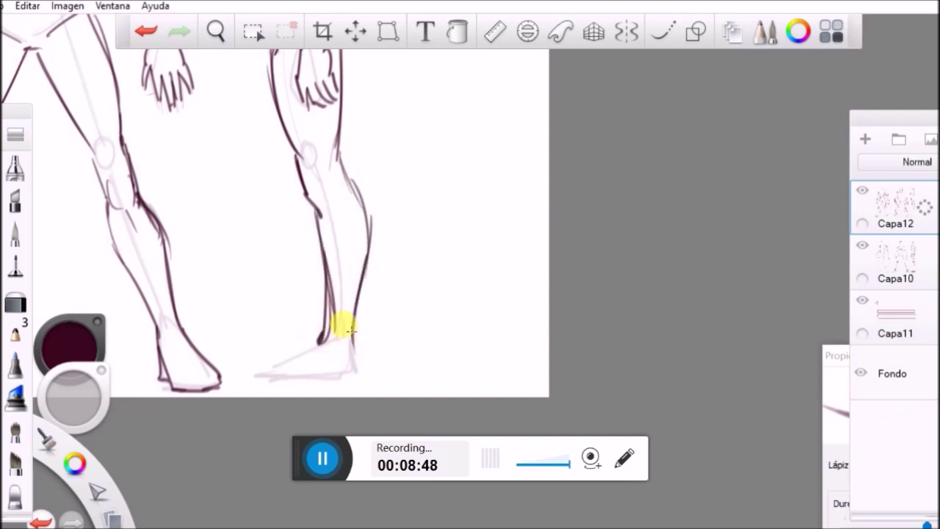
Outline the side-view mannequin's foot with its heel and ankle, and erase the surplus lines on the lower shin.
mouse_move(364, 380)
left_mouse_down()
mouse_move(318, 388)
mouse_move(304, 380)
mouse_move(345, 381)
mouse_move(266, 377)
mouse_move(322, 342)
left_mouse_up()
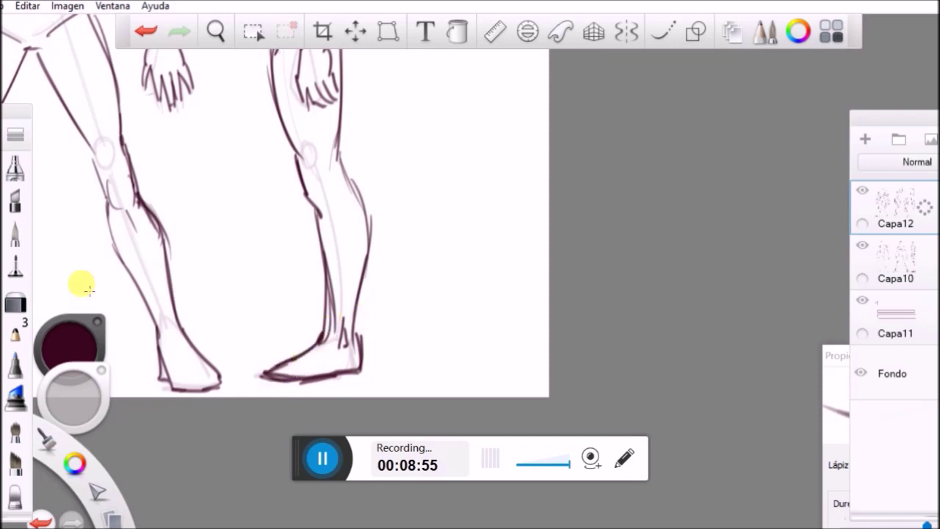
key("e")
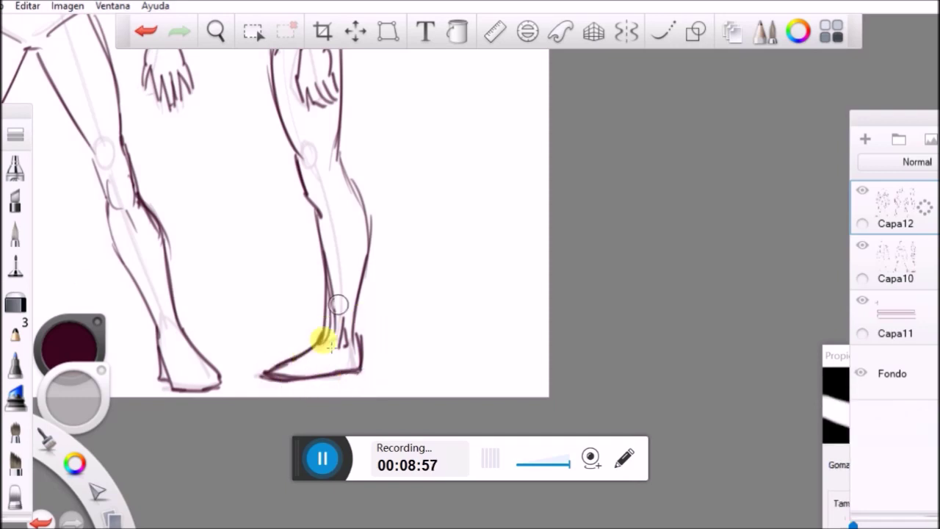
mouse_move(342, 291)
left_mouse_down()
mouse_move(335, 314)
mouse_move(340, 256)
mouse_move(361, 276)
left_mouse_up()
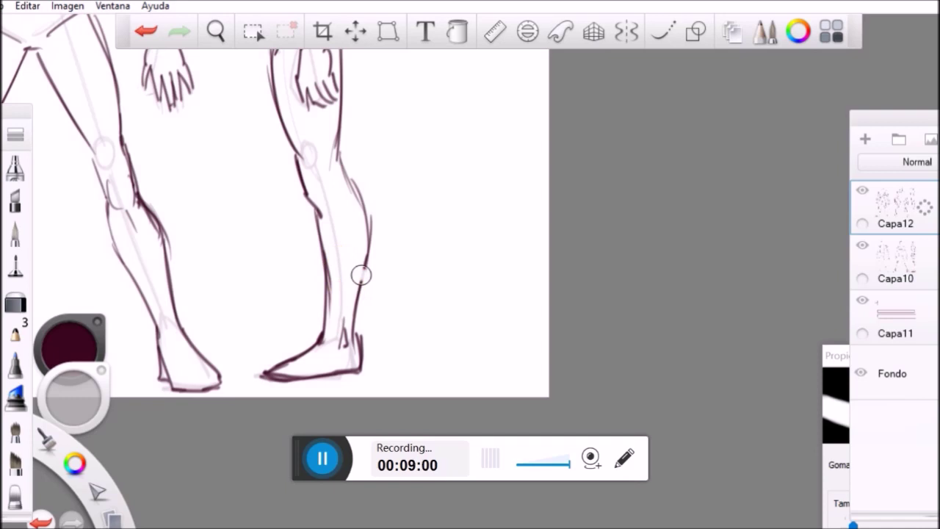
Draw the abdominal and rib muscles on the second mannequin, and the pectoral, abdominal and rib muscles on the side-view one.
left_click(216, 31)
mouse_move(367, 184)
left_mouse_down()
mouse_move(371, 203)
mouse_move(330, 269)
mouse_move(359, 453)
left_mouse_up()
mouse_move(431, 295)
left_mouse_down()
mouse_move(537, 365)
mouse_move(614, 320)
mouse_move(732, 318)
left_mouse_up()
mouse_move(640, 260)
left_mouse_down()
mouse_move(653, 216)
mouse_move(664, 228)
left_mouse_up()
left_click(717, 150)
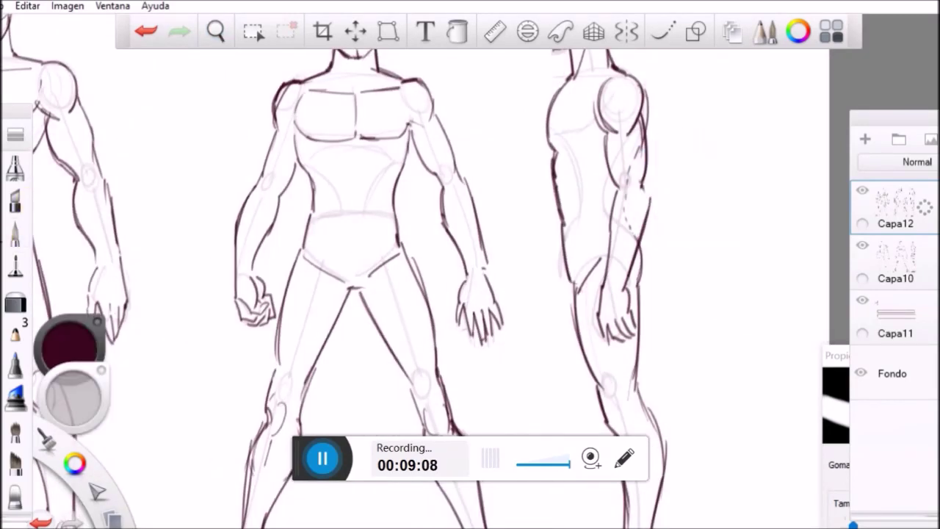
left_click_drag(323, 170, 350, 150)
left_click_drag(365, 186, 363, 215)
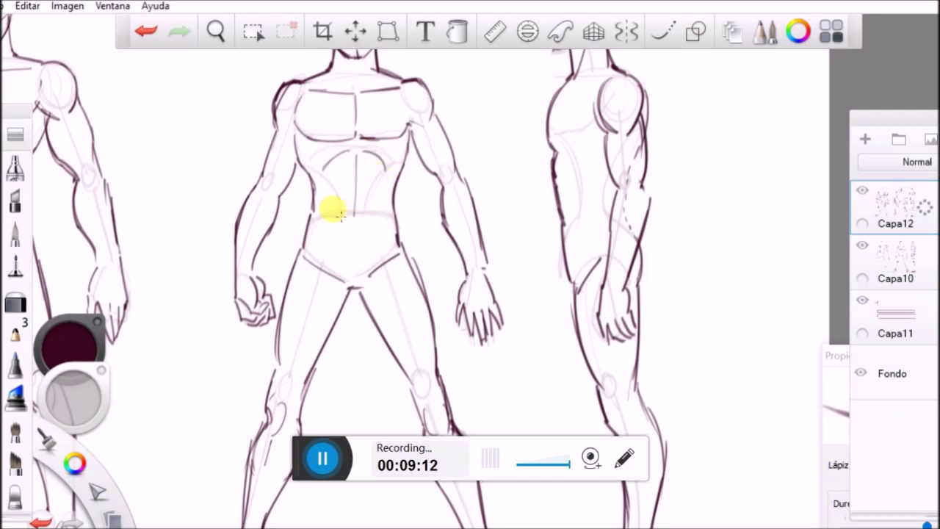
left_click_drag(365, 228, 383, 214)
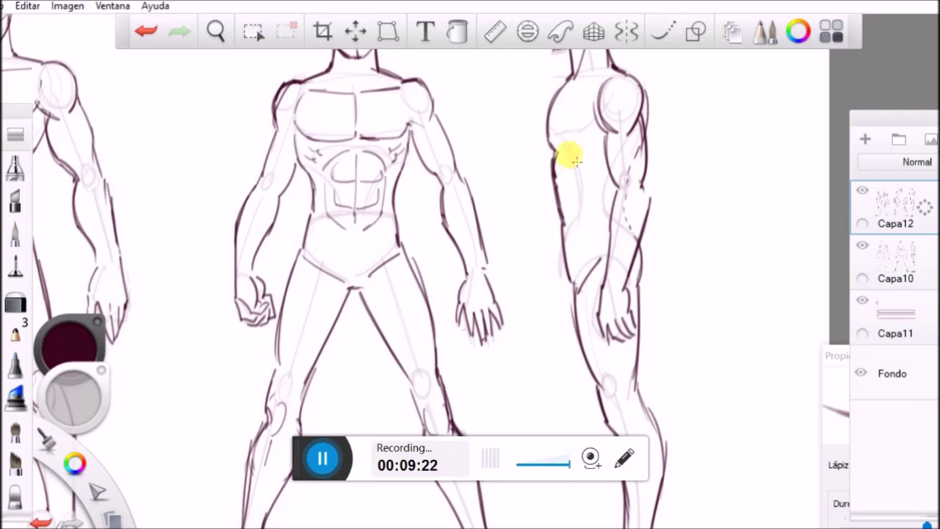
left_click_drag(567, 86, 603, 80)
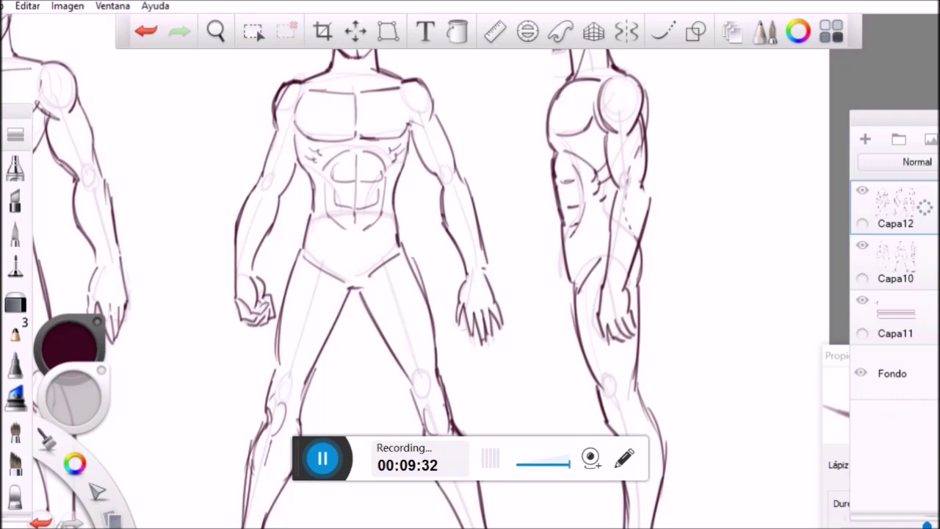
Review the three traced figures together and select the mannequin sketch layer Capa10.
left_click(218, 32)
left_click_drag(484, 214, 427, 318)
mouse_move(496, 367)
left_mouse_down()
mouse_move(553, 404)
mouse_move(563, 372)
mouse_move(539, 379)
left_mouse_up()
mouse_move(524, 331)
left_mouse_down()
mouse_move(538, 303)
mouse_move(564, 313)
left_mouse_up()
left_click_drag(587, 373, 618, 443)
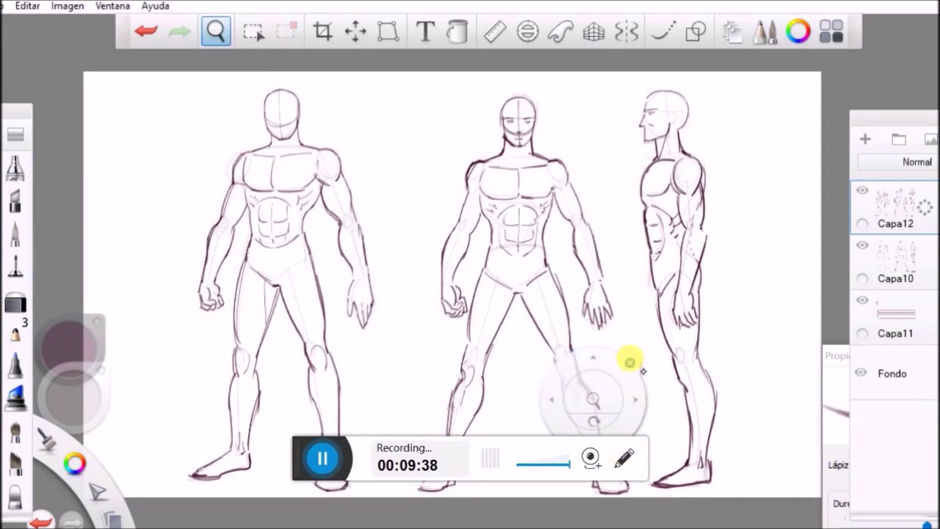
left_click(630, 361)
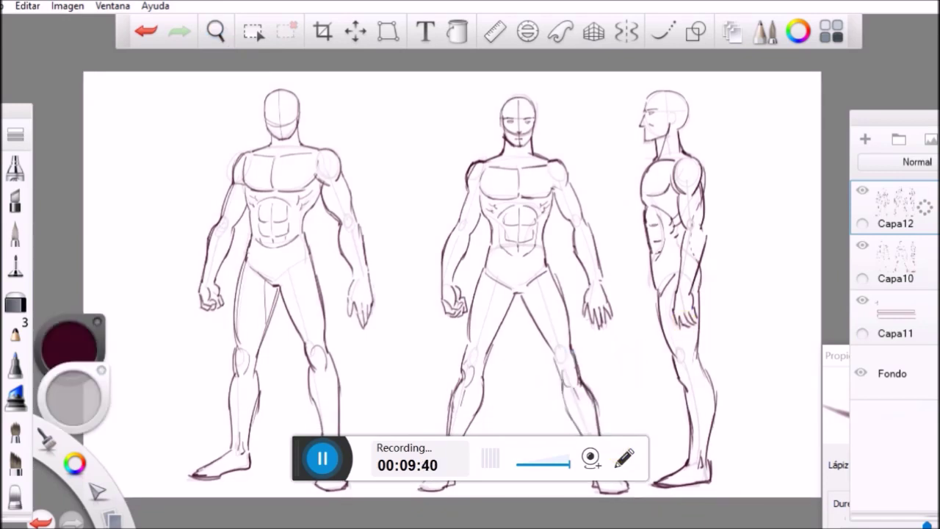
left_click(897, 260)
left_click_drag(925, 262, 897, 262)
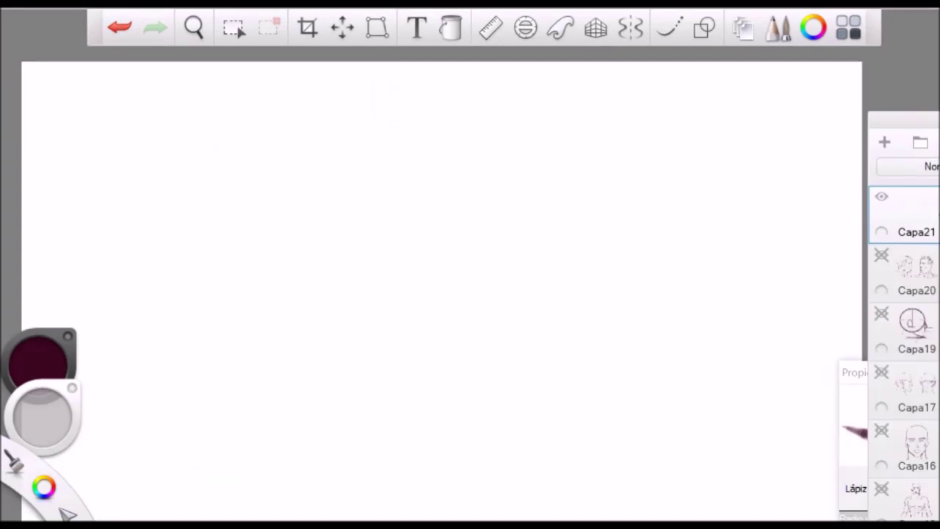
Sketch a new front-view mannequin's head with guidelines, ribcage, centre line and shoulder ovals on the empty layer Capa21.
left_click(0, 345)
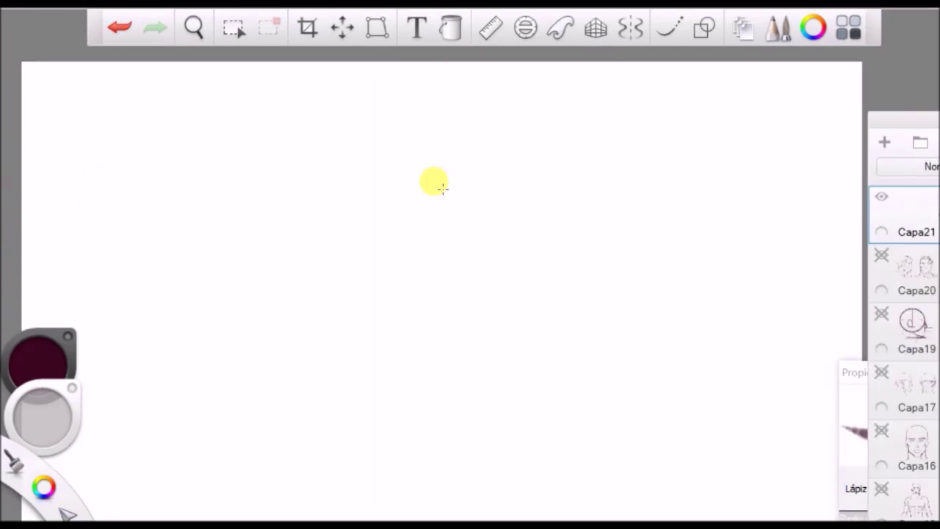
left_click_drag(244, 179, 236, 373)
left_click_drag(194, 190, 213, 283)
mouse_move(195, 199)
left_mouse_down()
mouse_move(213, 274)
mouse_move(314, 187)
mouse_move(276, 278)
left_mouse_up()
mouse_move(210, 271)
left_mouse_down()
mouse_move(288, 265)
mouse_move(213, 302)
left_mouse_up()
left_click_drag(290, 261, 274, 317)
left_click_drag(323, 176, 316, 186)
left_click_drag(192, 186, 195, 188)
mouse_move(252, 99)
left_mouse_down()
mouse_move(225, 95)
mouse_move(256, 144)
mouse_move(258, 172)
left_mouse_up()
mouse_move(273, 110)
left_mouse_down()
mouse_move(279, 174)
mouse_move(262, 130)
mouse_move(227, 153)
mouse_move(257, 98)
mouse_move(225, 99)
mouse_move(267, 91)
mouse_move(245, 92)
mouse_move(248, 132)
left_mouse_up()
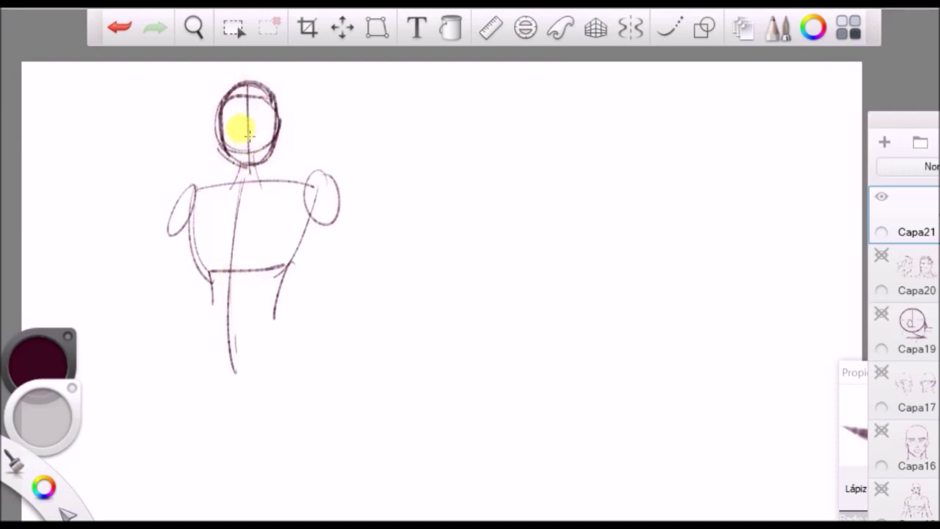
Add the mannequin's hip block and both lowered arms with elbow joints and hands.
mouse_move(209, 317)
left_mouse_down()
mouse_move(209, 363)
mouse_move(266, 378)
mouse_move(285, 322)
left_mouse_up()
mouse_move(319, 213)
left_mouse_down()
mouse_move(349, 280)
mouse_move(365, 405)
mouse_move(375, 408)
left_mouse_up()
mouse_move(182, 224)
left_mouse_down()
mouse_move(124, 405)
mouse_move(133, 438)
mouse_move(123, 418)
left_mouse_up()
Draw the mannequin's two spread thighs from the hips down to the knees.
left_click_drag(202, 354, 192, 472)
mouse_move(192, 468)
left_mouse_down()
mouse_move(186, 489)
mouse_move(193, 469)
left_mouse_up()
left_click_drag(277, 354, 328, 483)
mouse_move(325, 483)
left_mouse_down()
mouse_move(338, 498)
mouse_move(332, 491)
left_mouse_up()
left_click_drag(286, 344, 340, 481)
mouse_move(251, 383)
left_mouse_down()
mouse_move(308, 482)
mouse_move(234, 428)
mouse_move(216, 476)
left_mouse_up()
left_click_drag(199, 354, 190, 483)
left_click_drag(185, 500, 179, 519)
left_click_drag(296, 341, 332, 460)
left_click_drag(316, 382, 343, 492)
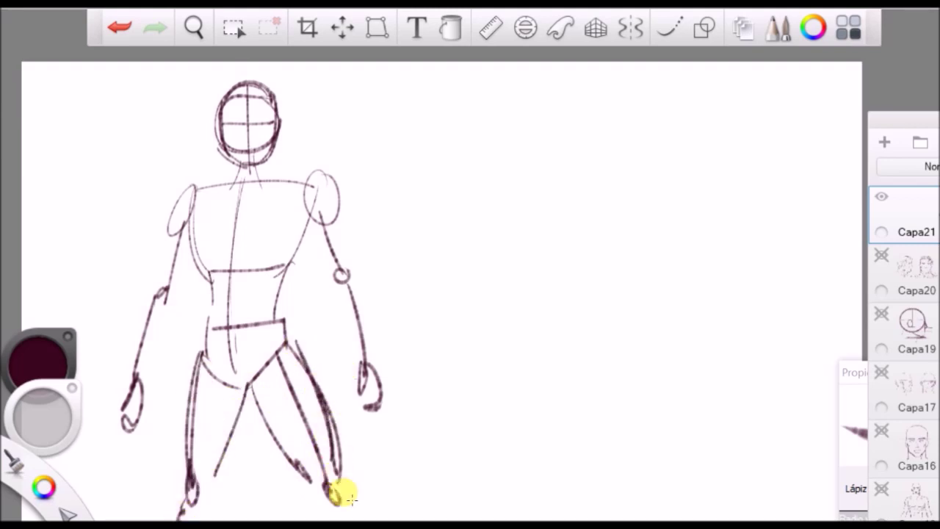
Scale the mannequin down to make room below, and draw both its calves and feet.
left_click(341, 34)
mouse_move(380, 217)
left_mouse_down()
mouse_move(384, 272)
mouse_move(423, 236)
mouse_move(411, 246)
left_mouse_up()
left_click(420, 168)
mouse_move(223, 344)
left_mouse_down()
mouse_move(216, 426)
mouse_move(176, 475)
mouse_move(223, 454)
left_mouse_up()
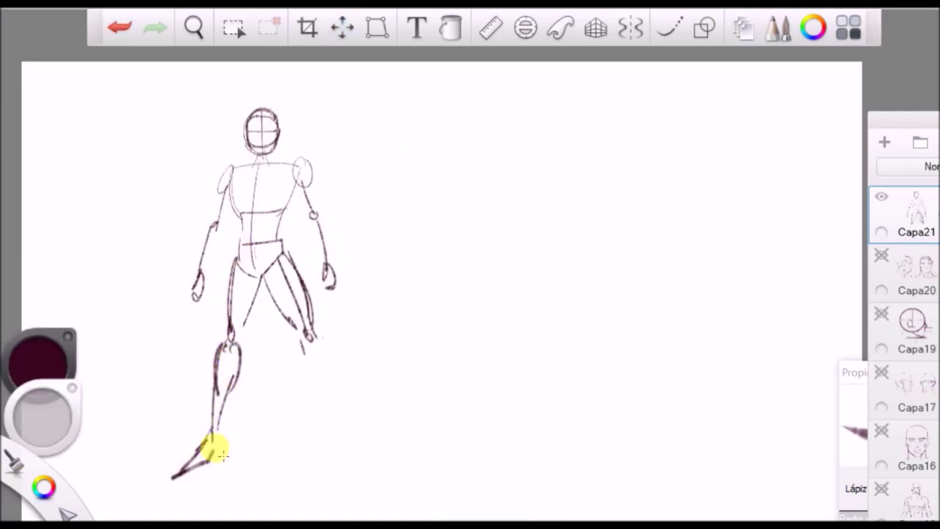
mouse_move(304, 342)
left_mouse_down()
mouse_move(321, 361)
mouse_move(309, 390)
mouse_move(356, 439)
mouse_move(367, 481)
left_mouse_up()
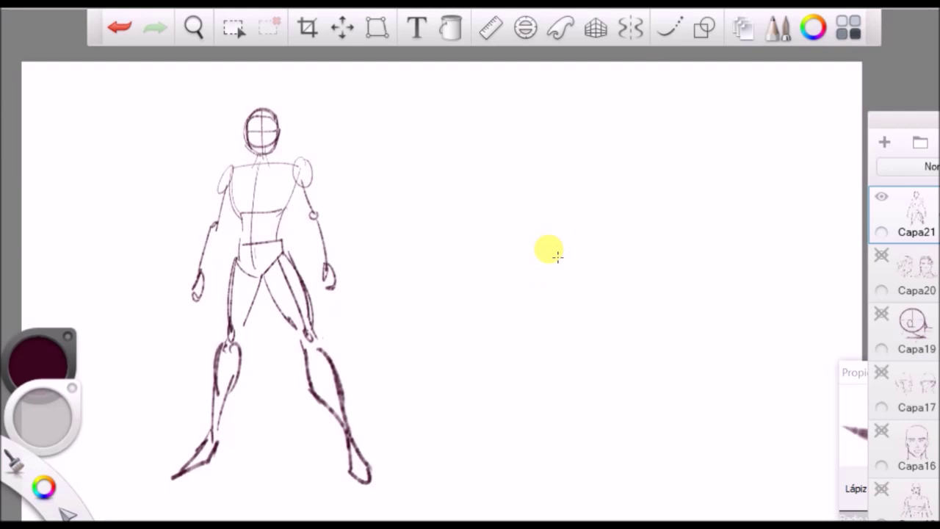
Beside the first mannequin, sketch a larger figure's curved centre line and tilted ribcage.
left_click_drag(520, 173, 538, 357)
left_click_drag(446, 214, 516, 296)
mouse_move(454, 213)
left_mouse_down()
mouse_move(514, 294)
mouse_move(599, 183)
left_mouse_up()
left_click_drag(476, 192, 601, 181)
left_click_drag(613, 187, 581, 283)
left_click_drag(504, 295, 581, 283)
left_click_drag(527, 293, 576, 285)
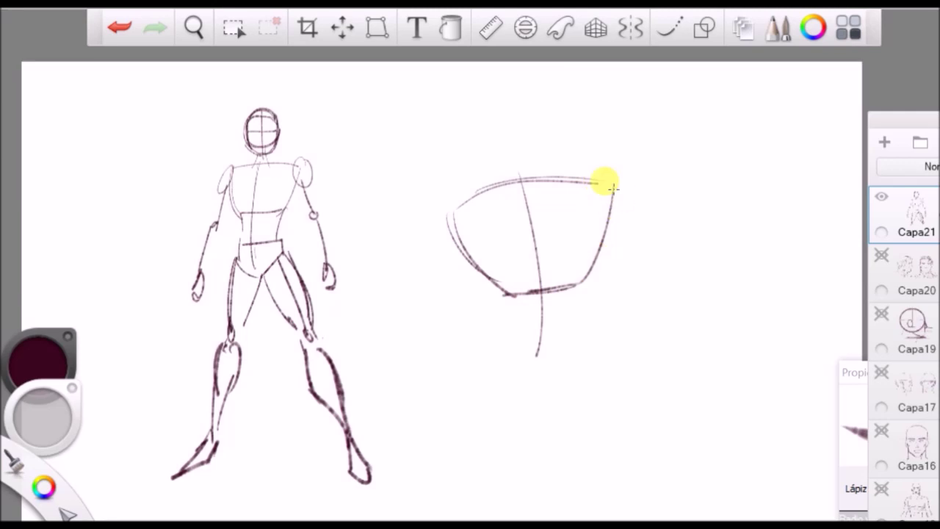
Add the larger figure's two shoulder ovals and its tilted head with face centre line and jaw.
left_click_drag(603, 176, 615, 196)
left_click_drag(449, 211, 447, 215)
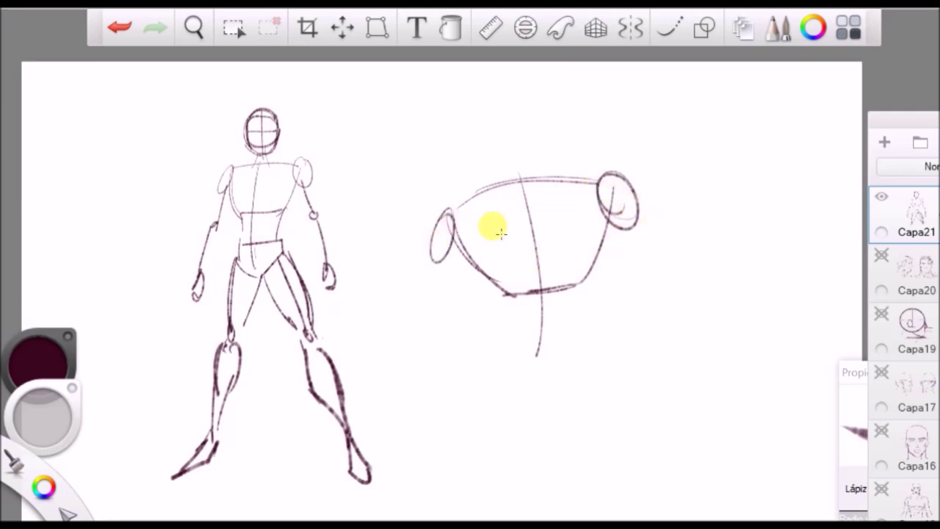
left_click_drag(519, 158, 535, 182)
mouse_move(511, 100)
left_mouse_down()
mouse_move(462, 149)
mouse_move(476, 154)
mouse_move(511, 102)
mouse_move(472, 147)
mouse_move(509, 157)
mouse_move(491, 186)
mouse_move(536, 143)
mouse_move(484, 176)
mouse_move(522, 155)
mouse_move(514, 193)
mouse_move(506, 190)
left_mouse_up()
Draw the larger figure's waist sides and its tilted pelvis block.
left_click_drag(507, 295, 513, 361)
left_click_drag(593, 273, 589, 343)
left_click_drag(504, 349, 554, 363)
left_click_drag(531, 359, 590, 344)
left_click_drag(504, 350, 489, 397)
mouse_move(489, 395)
left_mouse_down()
mouse_move(533, 424)
mouse_move(599, 387)
left_mouse_up()
left_click_drag(594, 352, 600, 388)
Outline the larger figure's two wide-spread thighs below the pelvis.
left_click_drag(501, 404, 415, 501)
left_click_drag(484, 384, 413, 493)
mouse_move(482, 385)
left_mouse_down()
mouse_move(415, 495)
mouse_move(535, 439)
mouse_move(459, 507)
left_mouse_up()
left_click_drag(553, 436, 617, 497)
mouse_move(563, 441)
left_mouse_down()
mouse_move(610, 403)
mouse_move(669, 459)
left_mouse_up()
left_click_drag(618, 400, 699, 494)
Sketch the larger figure's left-hand arm with its elbow joint, clenched hand and upper-arm contour.
left_click_drag(428, 339, 413, 344)
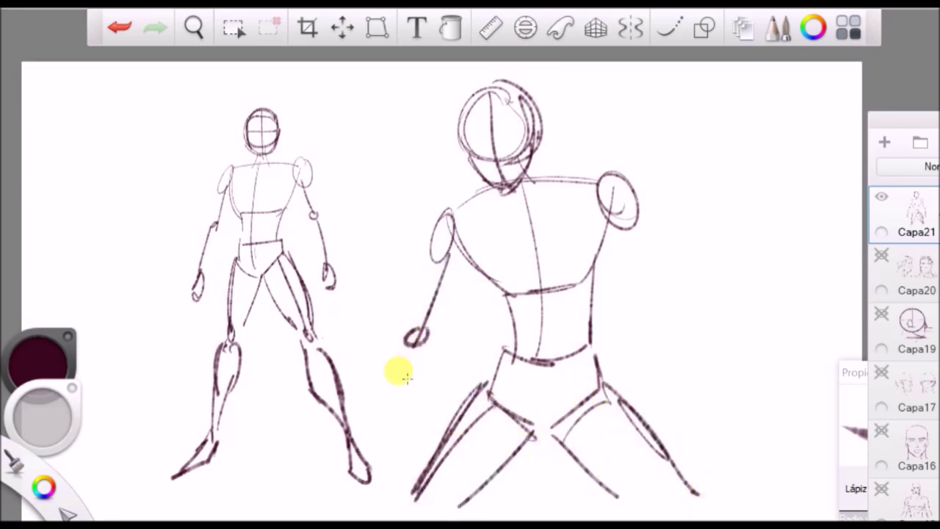
left_click_drag(329, 344, 377, 342)
mouse_move(329, 343)
left_mouse_down()
mouse_move(376, 343)
mouse_move(330, 346)
left_mouse_up()
left_click_drag(429, 264, 413, 312)
Draw the larger figure's opposite arm extended outward, bent at the elbow and ending in a fist.
mouse_move(621, 224)
left_mouse_down()
mouse_move(700, 298)
mouse_move(762, 277)
mouse_move(781, 233)
mouse_move(774, 282)
mouse_move(782, 259)
left_mouse_up()
left_click_drag(756, 222, 753, 257)
mouse_move(613, 228)
left_mouse_down()
mouse_move(671, 290)
mouse_move(688, 277)
left_mouse_up()
mouse_move(753, 266)
left_mouse_down()
mouse_move(680, 301)
mouse_move(777, 273)
left_mouse_up()
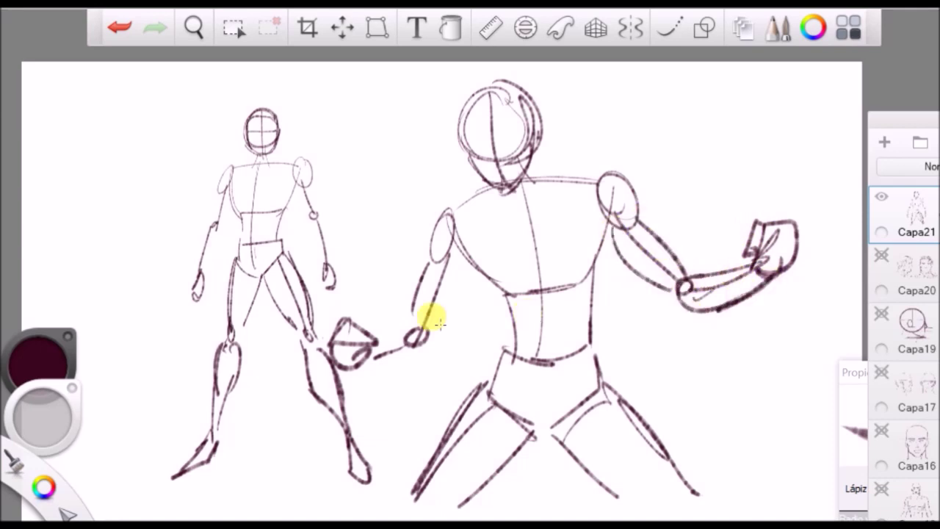
Complete the left-hand arm's forearm and inner contour, and strengthen the torso's side line down to the hip.
left_click_drag(382, 371, 441, 344)
left_click_drag(467, 257, 455, 323)
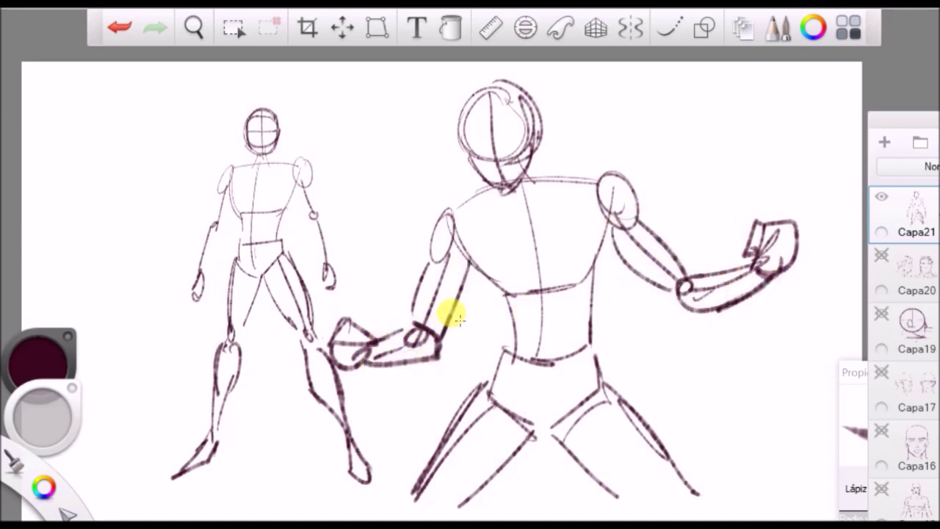
mouse_move(463, 246)
left_mouse_down()
mouse_move(495, 311)
mouse_move(499, 367)
left_mouse_up()
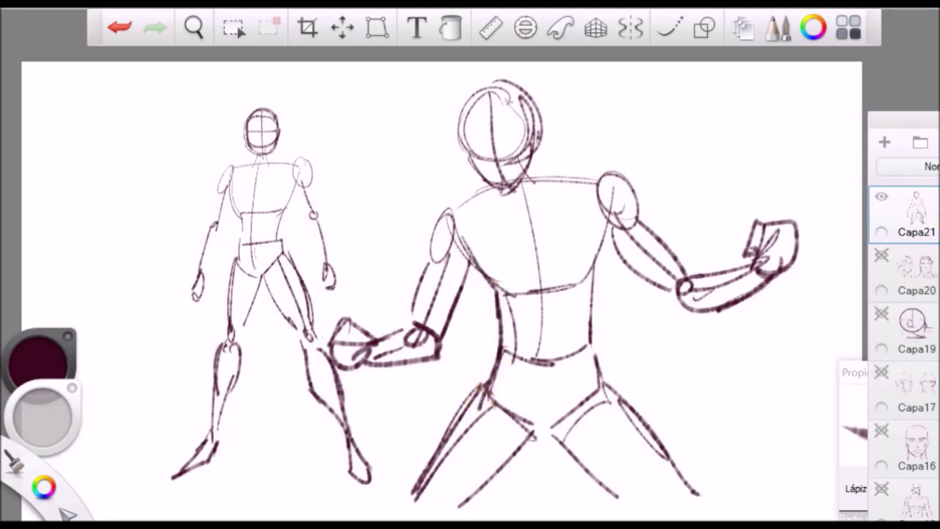
Fade the figure layer Capa21 until it is nearly invisible and add a new layer above it.
left_click_drag(881, 232, 807, 232)
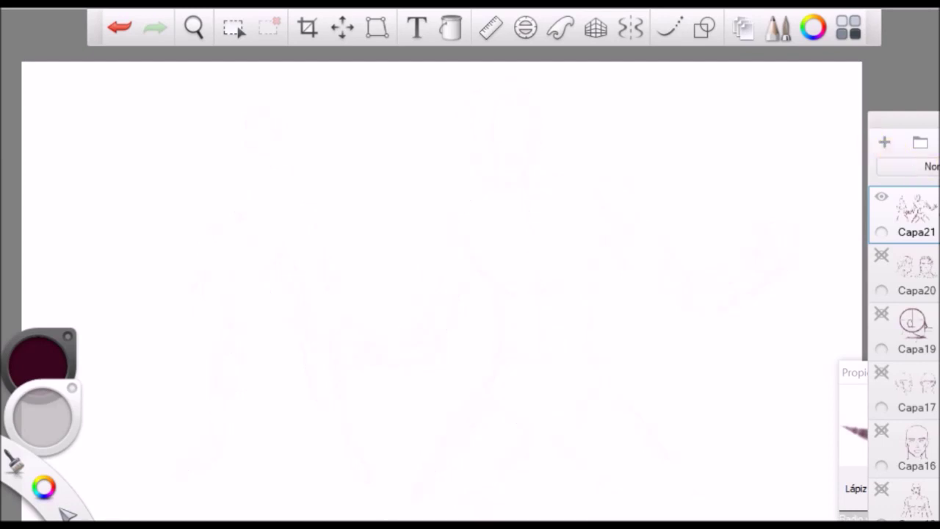
left_click(885, 142)
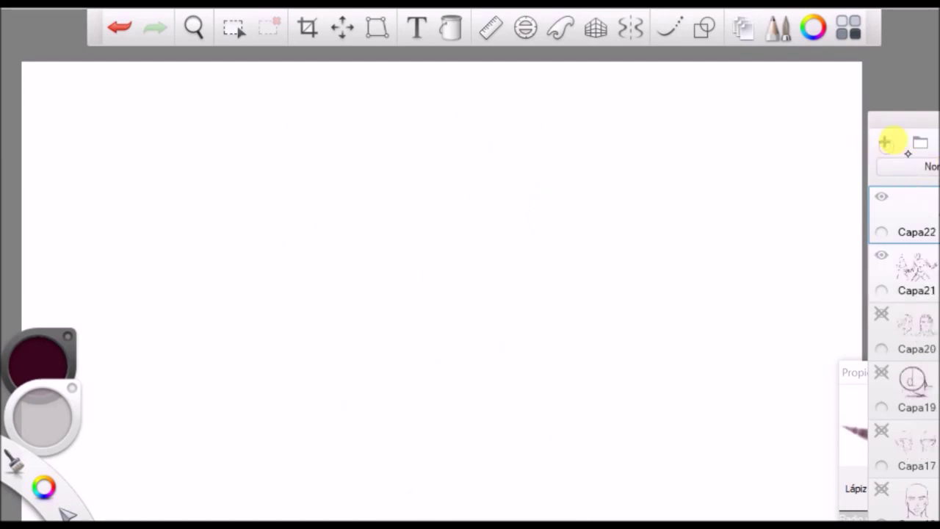
Sketch a large tilted head oval with cross guidelines and its jaw on the new layer.
mouse_move(446, 165)
left_mouse_down()
mouse_move(430, 221)
mouse_move(370, 177)
mouse_move(448, 155)
mouse_move(448, 224)
mouse_move(408, 141)
mouse_move(462, 220)
mouse_move(447, 139)
mouse_move(463, 151)
mouse_move(451, 232)
left_mouse_up()
mouse_move(401, 125)
left_mouse_down()
mouse_move(444, 234)
mouse_move(402, 242)
left_mouse_up()
mouse_move(357, 167)
left_mouse_down()
mouse_move(466, 179)
mouse_move(378, 229)
mouse_move(425, 251)
left_mouse_up()
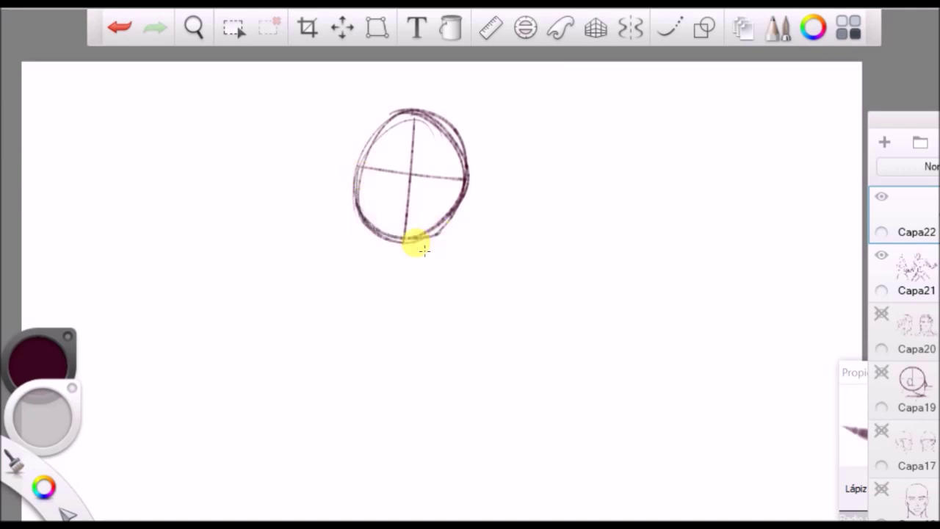
mouse_move(355, 237)
left_mouse_down()
mouse_move(361, 254)
mouse_move(413, 278)
left_mouse_up()
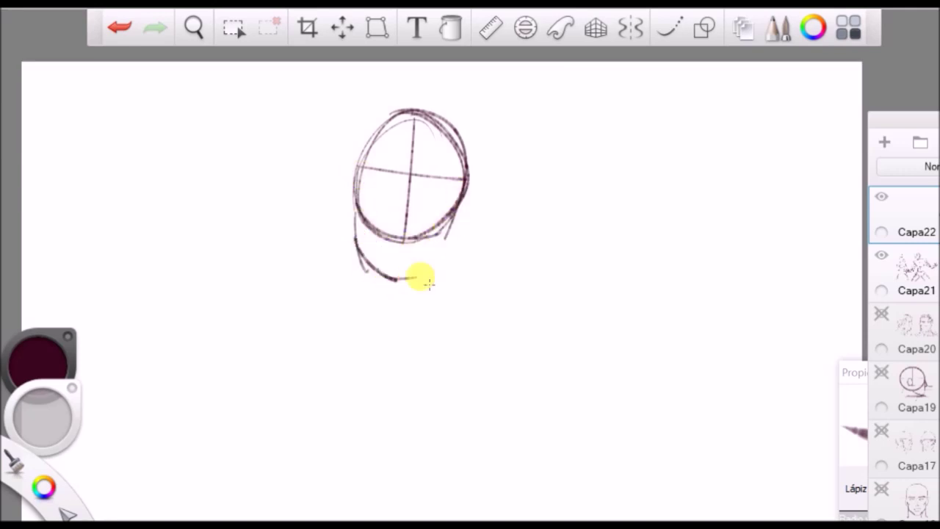
left_click_drag(359, 247, 396, 279)
Draw the large figure's neck, shoulders, torso sides and the hanging upper arm.
left_click_drag(357, 213, 331, 294)
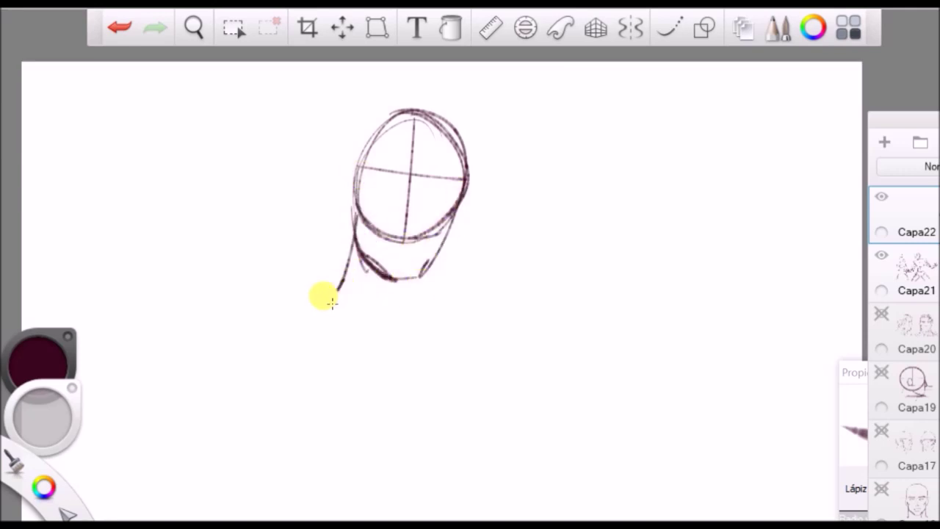
left_click_drag(442, 321, 503, 353)
mouse_move(318, 295)
left_mouse_down()
mouse_move(257, 319)
mouse_move(273, 445)
mouse_move(263, 474)
left_mouse_up()
mouse_move(490, 358)
left_mouse_down()
mouse_move(445, 457)
mouse_move(439, 500)
left_mouse_up()
left_click_drag(271, 445, 259, 512)
mouse_move(230, 336)
left_mouse_down()
mouse_move(248, 323)
mouse_move(237, 398)
mouse_move(189, 504)
mouse_move(121, 505)
left_mouse_up()
left_click_drag(493, 349, 534, 421)
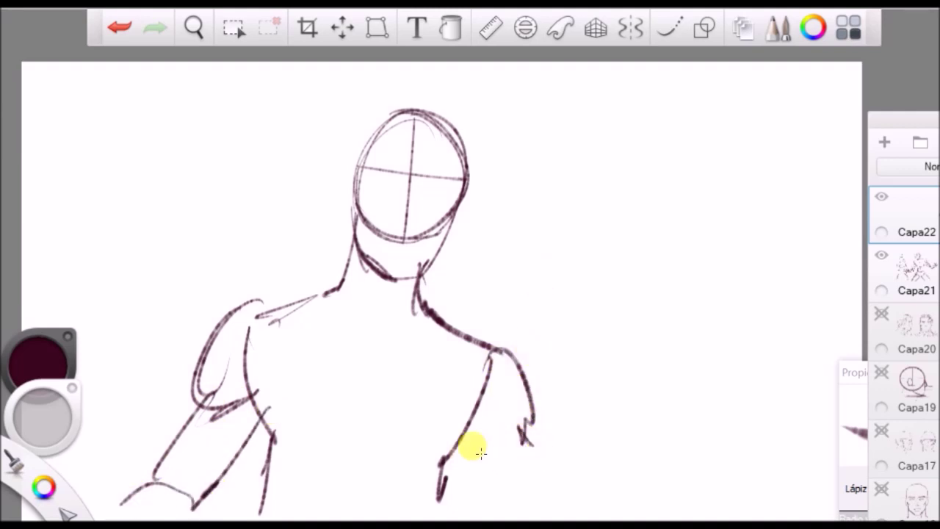
Draw the large figure's other arm bent upward, with its forearm contours, wrist and clenched hand.
left_click_drag(463, 437, 535, 494)
left_click_drag(543, 430, 567, 474)
mouse_move(572, 365)
left_mouse_down()
mouse_move(540, 486)
mouse_move(582, 495)
left_mouse_up()
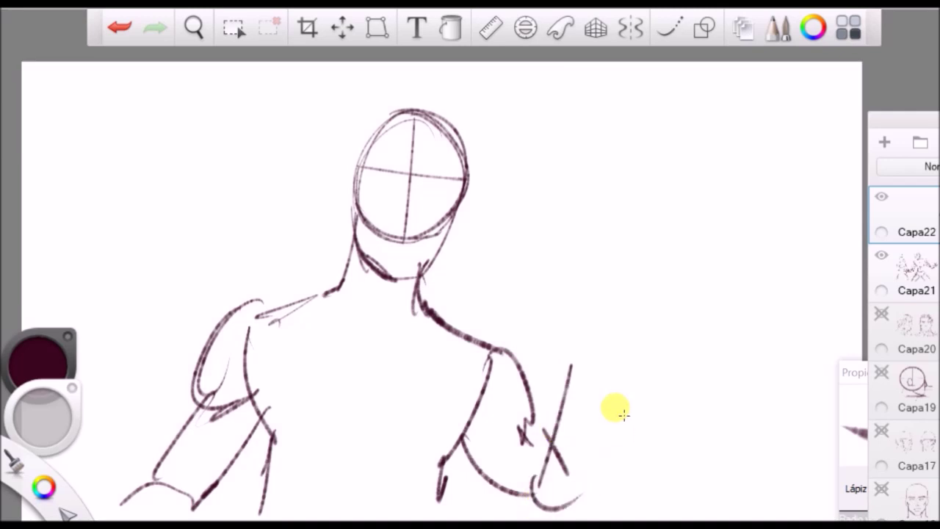
left_click_drag(617, 358, 627, 482)
mouse_move(562, 352)
left_mouse_down()
mouse_move(597, 372)
mouse_move(611, 343)
left_mouse_up()
mouse_move(617, 289)
left_mouse_down()
mouse_move(569, 263)
mouse_move(554, 276)
mouse_move(542, 254)
left_mouse_up()
mouse_move(534, 265)
left_mouse_down()
mouse_move(581, 294)
mouse_move(554, 335)
mouse_move(576, 343)
mouse_move(573, 291)
mouse_move(543, 296)
mouse_move(544, 329)
left_mouse_up()
left_click_drag(536, 285, 547, 332)
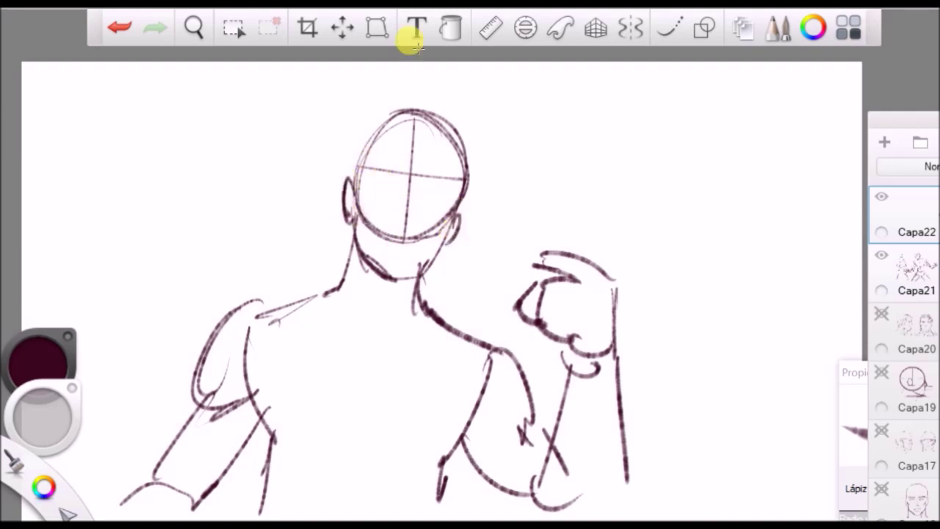
Reinforce the large figure's skull outline, mark the mouth, and add the collarbones, sternum line and pectoral curve.
mouse_move(437, 120)
left_mouse_down()
mouse_move(460, 137)
mouse_move(468, 204)
left_mouse_up()
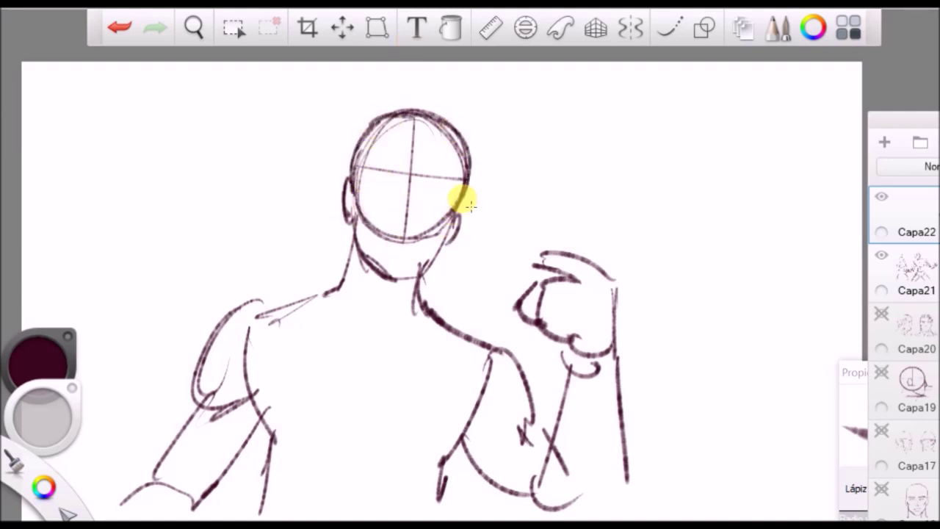
left_click_drag(391, 221, 390, 221)
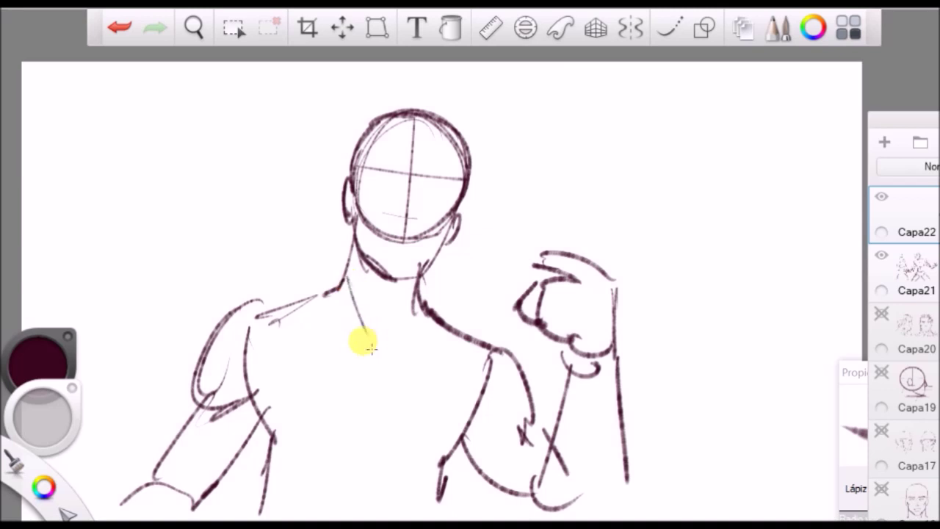
left_click_drag(257, 323, 368, 358)
left_click_drag(491, 352, 389, 355)
left_click_drag(380, 358, 370, 430)
left_click_drag(276, 404, 334, 448)
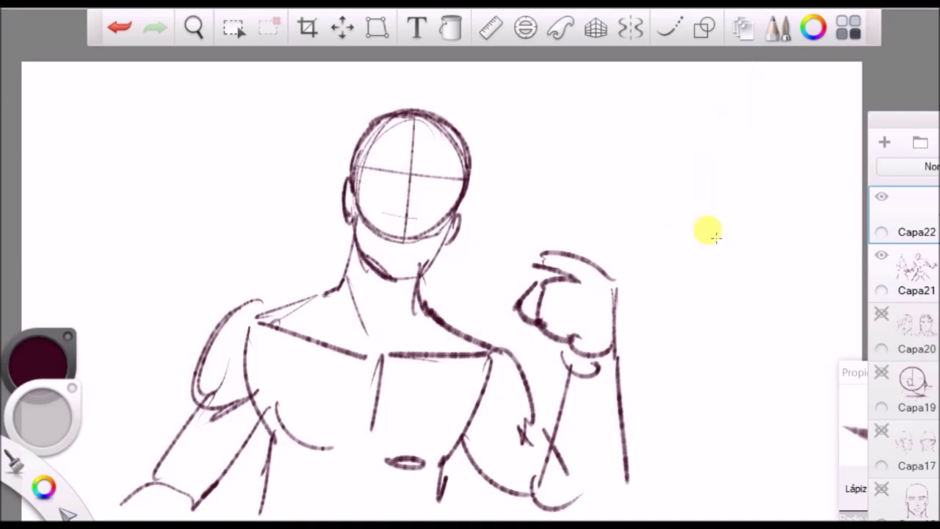
Beside the raised fist, sketch a smaller leaning figure's head oval, centre line, ribcage and neck.
mouse_move(757, 180)
left_mouse_down()
mouse_move(697, 203)
mouse_move(747, 137)
mouse_move(739, 199)
mouse_move(696, 177)
left_mouse_up()
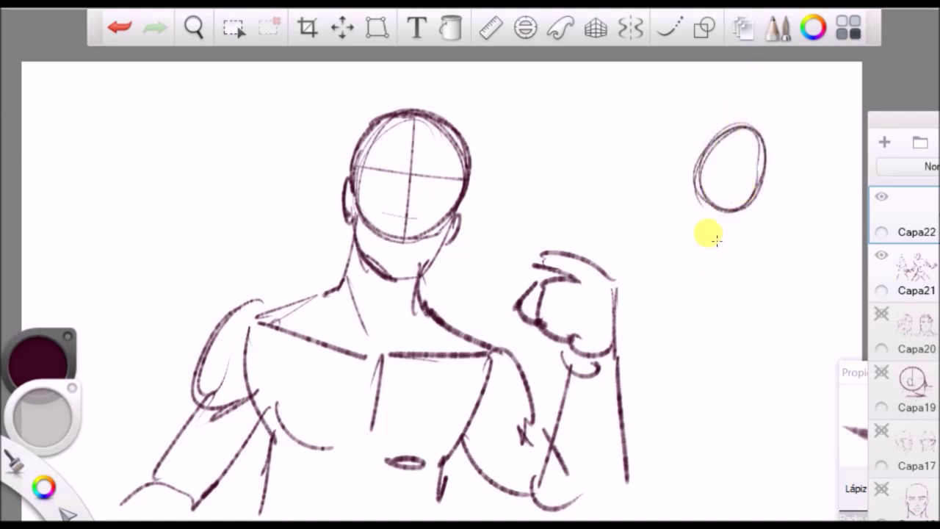
left_click_drag(715, 213, 659, 438)
mouse_move(656, 338)
left_mouse_down()
mouse_move(638, 294)
mouse_move(772, 288)
mouse_move(659, 339)
left_mouse_up()
left_click_drag(680, 240, 700, 208)
left_click_drag(752, 211, 744, 245)
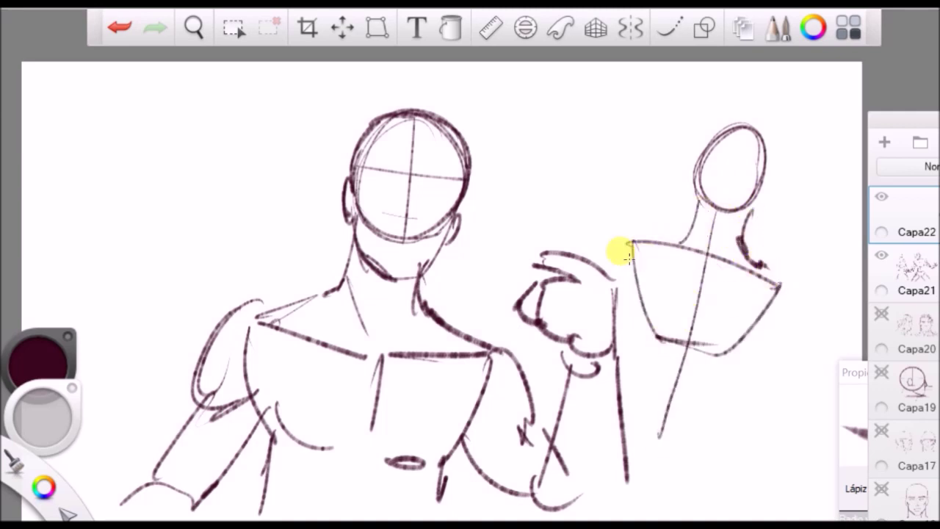
Add the smaller figure's shoulder ovals, jaw and curved face guidelines.
left_click_drag(622, 253, 644, 242)
mouse_move(771, 278)
left_mouse_down()
mouse_move(786, 311)
mouse_move(773, 280)
left_mouse_up()
left_click_drag(716, 343, 661, 334)
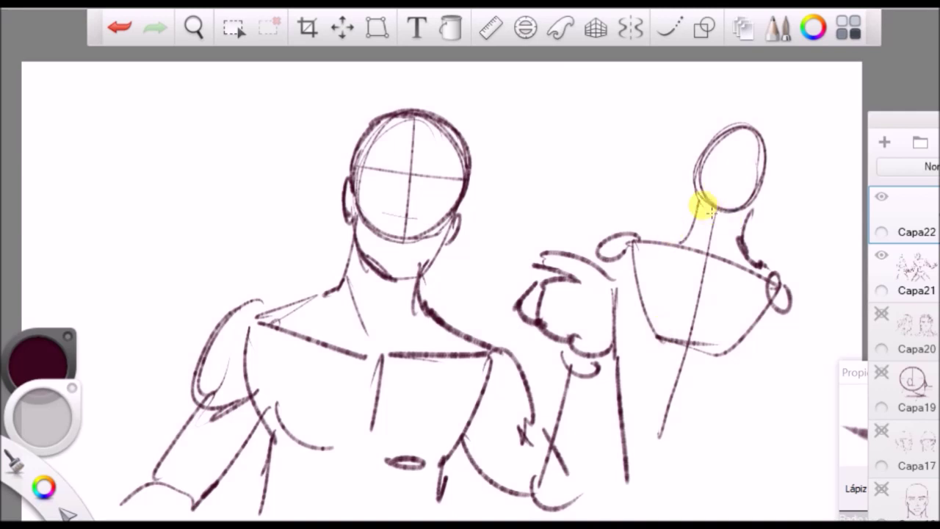
mouse_move(763, 168)
left_mouse_down()
mouse_move(700, 197)
mouse_move(749, 153)
mouse_move(713, 215)
left_mouse_up()
left_click_drag(701, 182, 727, 174)
Draw the smaller figure's bent arm, waist, pelvis and extended thigh.
left_click_drag(773, 287, 776, 376)
left_click_drag(636, 319, 630, 382)
left_click_drag(741, 337, 713, 420)
left_click_drag(639, 386, 696, 413)
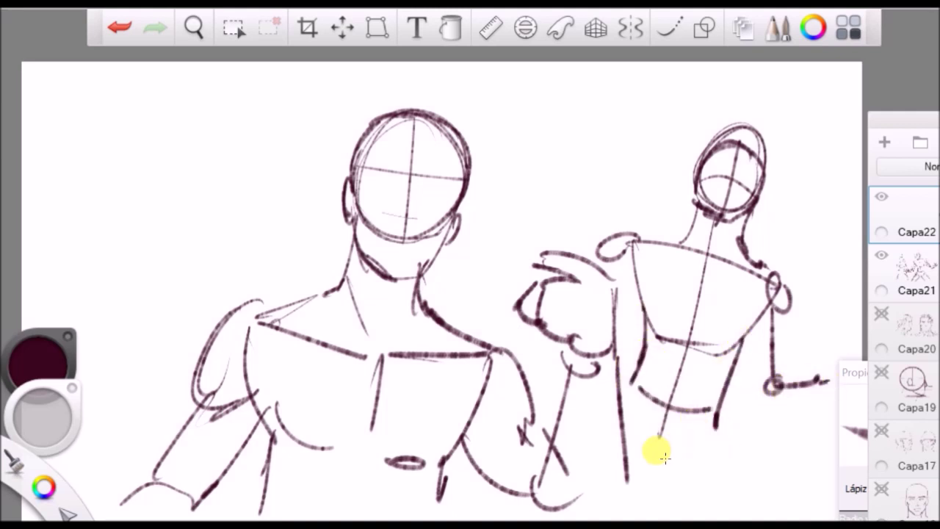
left_click_drag(669, 469, 715, 416)
left_click_drag(696, 459, 767, 520)
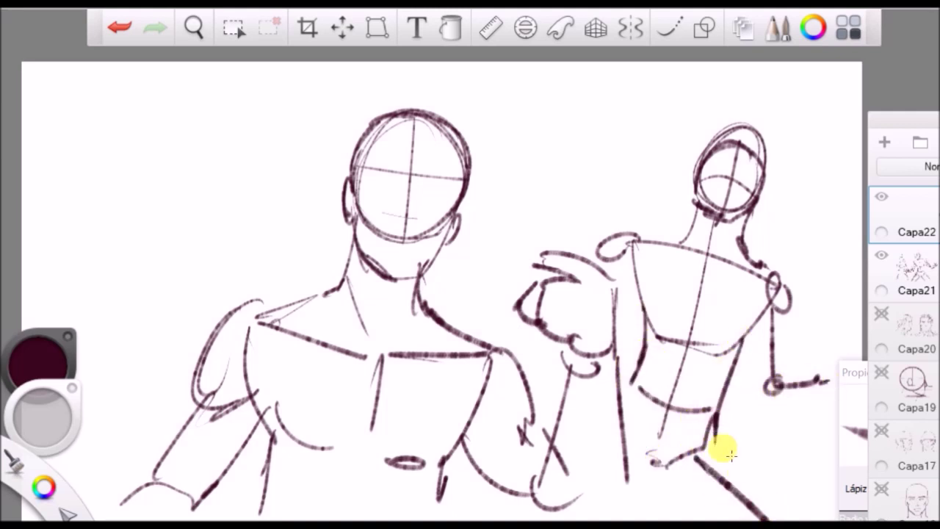
left_click_drag(716, 434, 777, 519)
Sketch the smaller figure's other arm raised with a fist and wavy lines rising above it.
left_click_drag(617, 283, 545, 257)
left_click_drag(511, 190, 544, 200)
left_click_drag(511, 205, 526, 220)
mouse_move(505, 173)
left_mouse_down()
mouse_move(527, 109)
mouse_move(555, 93)
left_mouse_up()
mouse_move(626, 64)
left_mouse_down()
mouse_move(549, 137)
mouse_move(590, 170)
left_mouse_up()
left_click_drag(580, 191, 567, 207)
left_click_drag(576, 212, 563, 236)
Sketch a side-view head beside the large figure, with cranium circle, eye line, ear and angular jaw.
left_click_drag(205, 96, 128, 147)
mouse_move(122, 154)
left_mouse_down()
mouse_move(147, 227)
mouse_move(171, 224)
mouse_move(184, 145)
mouse_move(175, 171)
mouse_move(195, 180)
left_mouse_up()
left_click_drag(138, 119, 227, 185)
mouse_move(122, 160)
left_mouse_down()
mouse_move(229, 132)
mouse_move(220, 183)
left_mouse_up()
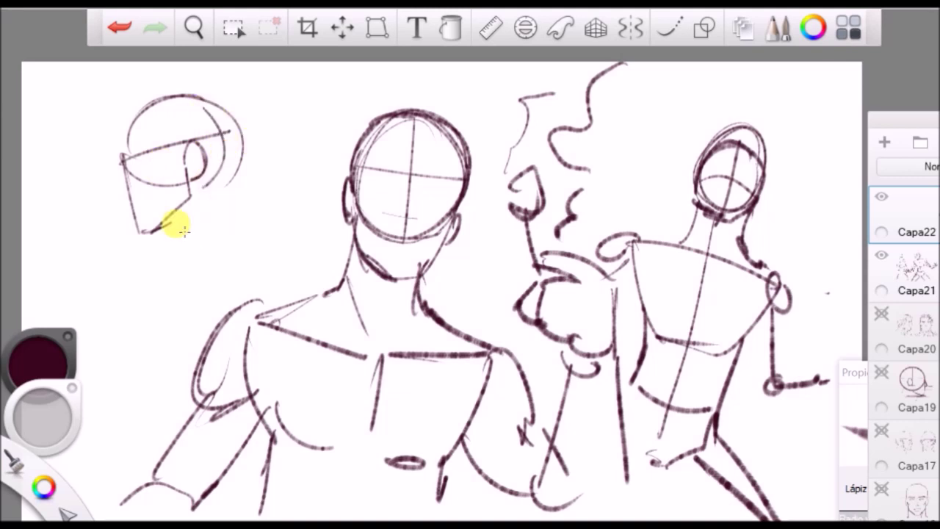
Draw the side-view figure's neck, shoulders and bent arm ending in a raised fist.
left_click_drag(262, 208, 304, 196)
left_click_drag(197, 250, 177, 301)
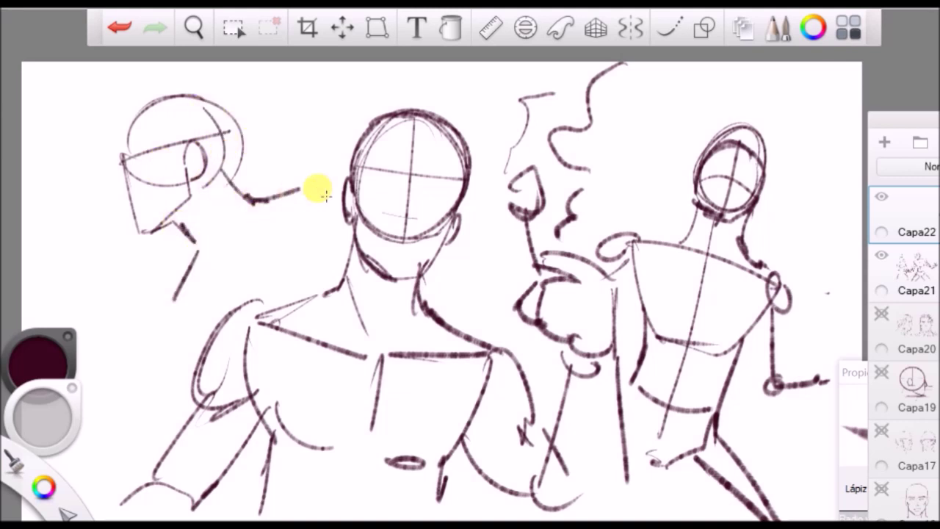
left_click_drag(346, 163, 297, 219)
mouse_move(170, 289)
left_mouse_down()
mouse_move(143, 345)
mouse_move(195, 339)
left_mouse_up()
mouse_move(116, 393)
left_mouse_down()
mouse_move(176, 367)
mouse_move(131, 426)
mouse_move(49, 281)
mouse_move(63, 241)
mouse_move(93, 263)
left_mouse_up()
left_click_drag(93, 262, 37, 296)
left_click_drag(51, 299, 93, 263)
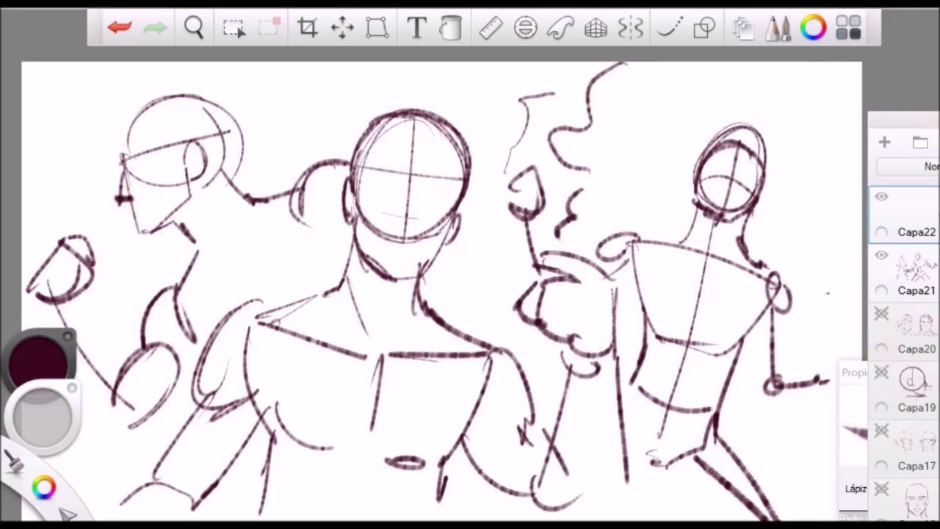
Hide layer Capa22 and add a new empty layer above it.
left_click(881, 196)
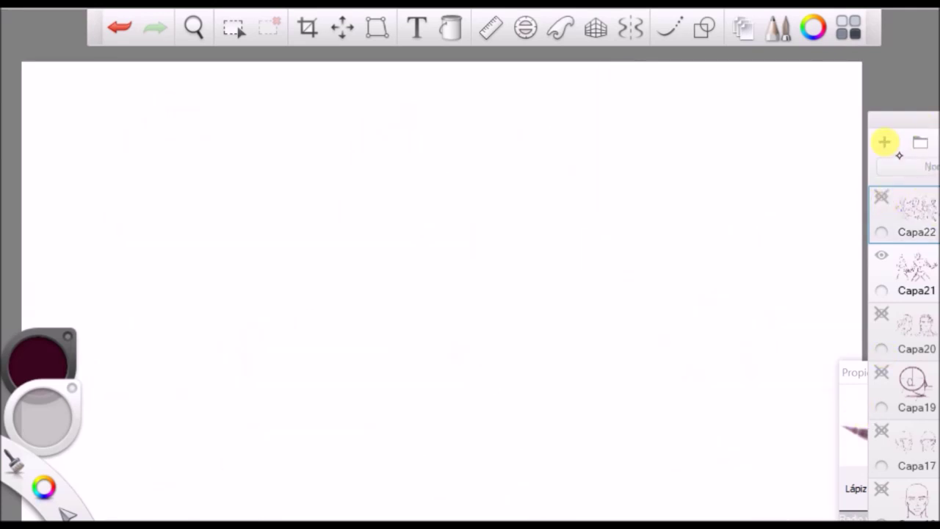
left_click(885, 142)
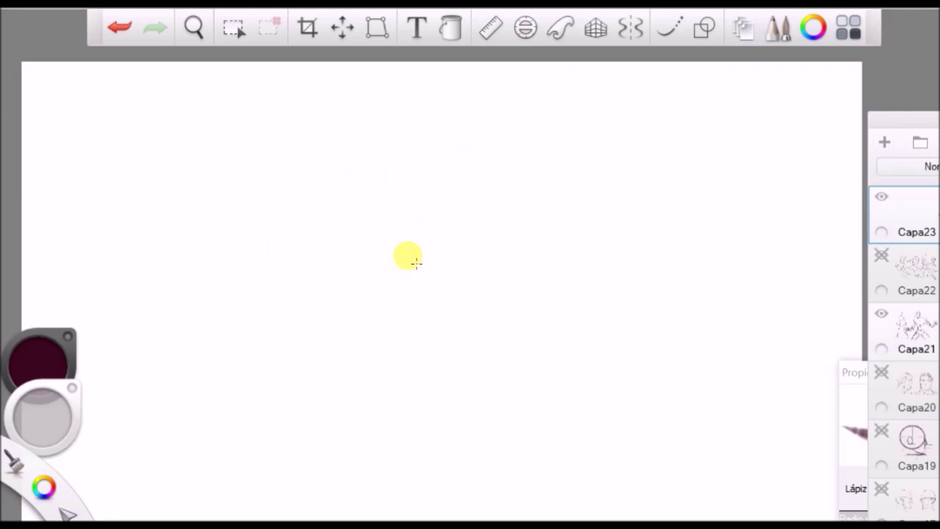
Sketch a forward-leaning figure with a torso direction arrow, ribcage, pelvis, front shoulder and bent arm line with hand.
mouse_move(282, 357)
left_mouse_down()
mouse_move(485, 210)
mouse_move(468, 236)
left_mouse_up()
mouse_move(420, 163)
left_mouse_down()
mouse_move(346, 267)
mouse_move(374, 319)
mouse_move(520, 273)
mouse_move(368, 298)
mouse_move(361, 279)
mouse_move(348, 293)
left_mouse_up()
mouse_move(310, 346)
left_mouse_down()
mouse_move(257, 369)
mouse_move(247, 351)
left_mouse_up()
left_click_drag(497, 279, 542, 312)
left_click_drag(435, 308, 546, 321)
mouse_move(452, 282)
left_mouse_down()
mouse_move(599, 339)
mouse_move(681, 258)
mouse_move(713, 247)
left_mouse_up()
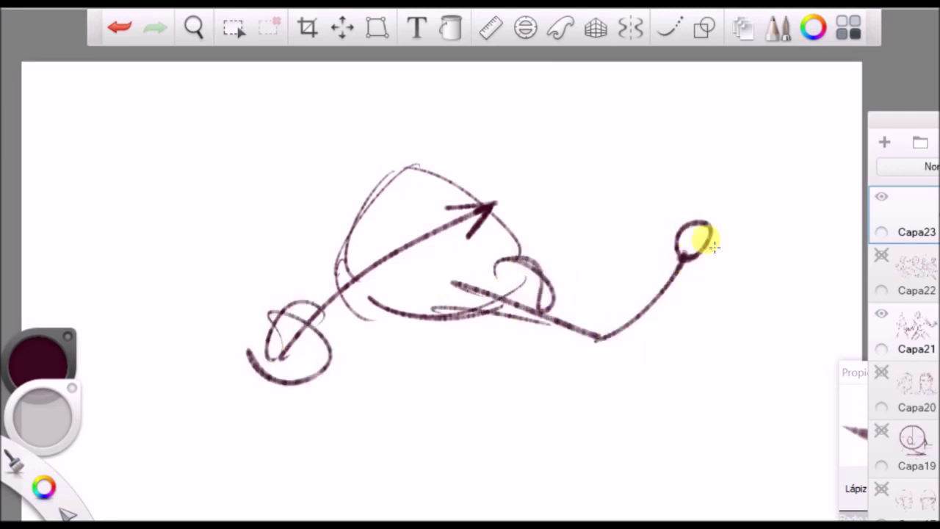
Thicken the front arm with outer contours, and add the leaning figure's head and rear shoulder.
left_click_drag(518, 264, 608, 326)
mouse_move(457, 299)
left_mouse_down()
mouse_move(592, 351)
mouse_move(677, 256)
mouse_move(594, 359)
left_mouse_up()
left_click_drag(547, 125, 566, 157)
mouse_move(485, 203)
left_mouse_down()
mouse_move(566, 169)
mouse_move(539, 211)
left_mouse_up()
left_click_drag(436, 176, 398, 174)
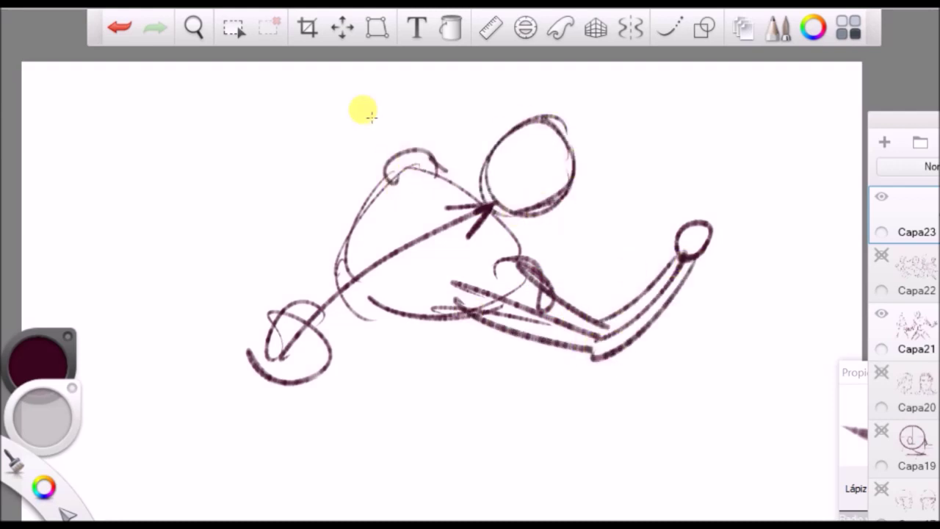
Draw the leaning figure's rear arm stretched backward, with its bent elbow, forearm and hand.
left_click_drag(340, 101, 446, 171)
left_click_drag(334, 128, 379, 184)
left_click_drag(342, 103, 250, 118)
mouse_move(353, 150)
left_mouse_down()
mouse_move(239, 130)
mouse_move(208, 145)
mouse_move(252, 152)
left_mouse_up()
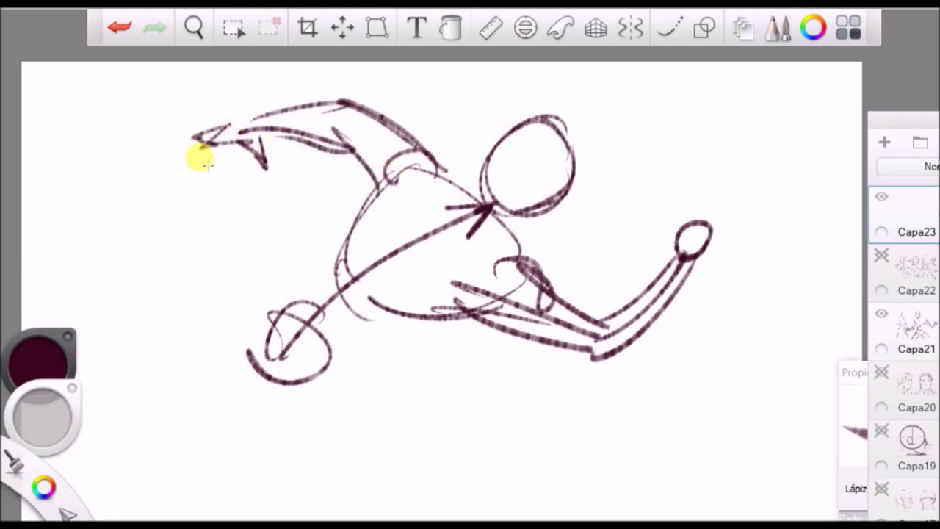
Draw curved direction arrows above the rear arm and below the front arm, and sketch the front leg's bent guide line.
mouse_move(426, 119)
left_mouse_down()
mouse_move(196, 96)
mouse_move(183, 116)
left_mouse_up()
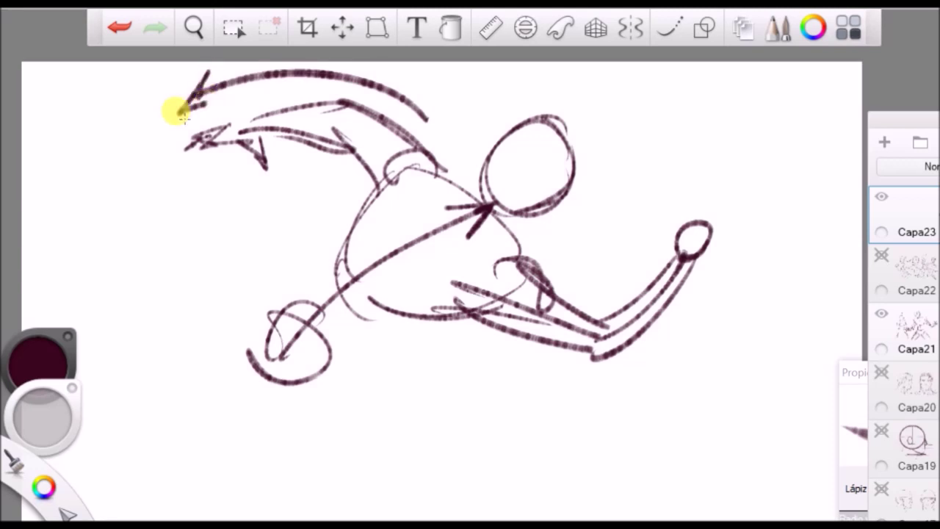
mouse_move(483, 382)
left_mouse_down()
mouse_move(710, 304)
mouse_move(732, 288)
mouse_move(739, 305)
left_mouse_up()
mouse_move(323, 356)
left_mouse_down()
mouse_move(546, 386)
mouse_move(550, 379)
mouse_move(424, 499)
left_mouse_up()
Sketch the rear leg stretched diagonally backward with its guide line and outer contours, and connect the back to the hip.
mouse_move(257, 360)
left_mouse_down()
mouse_move(193, 480)
mouse_move(150, 516)
left_mouse_up()
left_click_drag(220, 345, 144, 503)
mouse_move(192, 389)
left_mouse_down()
mouse_move(258, 351)
mouse_move(263, 433)
left_mouse_up()
left_click_drag(284, 393, 173, 518)
left_click_drag(235, 459, 177, 512)
mouse_move(181, 431)
left_mouse_down()
mouse_move(356, 207)
mouse_move(292, 285)
left_mouse_up()
Outline the front leg's raised thigh, bent knee and shin folding backward, and join it to the belly.
left_click_drag(481, 314, 374, 333)
left_click_drag(280, 400, 402, 389)
left_click_drag(412, 335, 544, 369)
mouse_move(306, 400)
left_mouse_down()
mouse_move(491, 401)
mouse_move(400, 496)
left_mouse_up()
left_click_drag(549, 412, 410, 507)
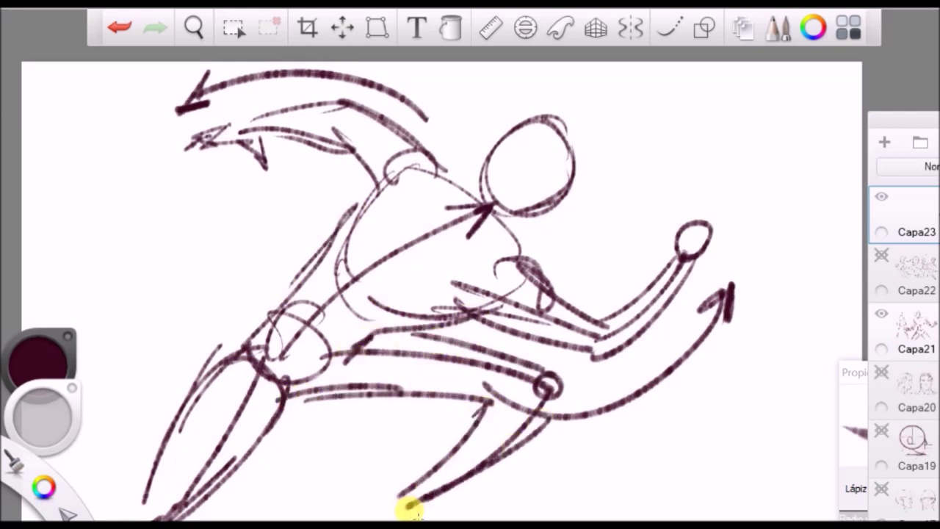
Add the head's facial profile with jaw, nose and eye, plus the ear and the outer curve of the skull.
left_click_drag(528, 233, 550, 237)
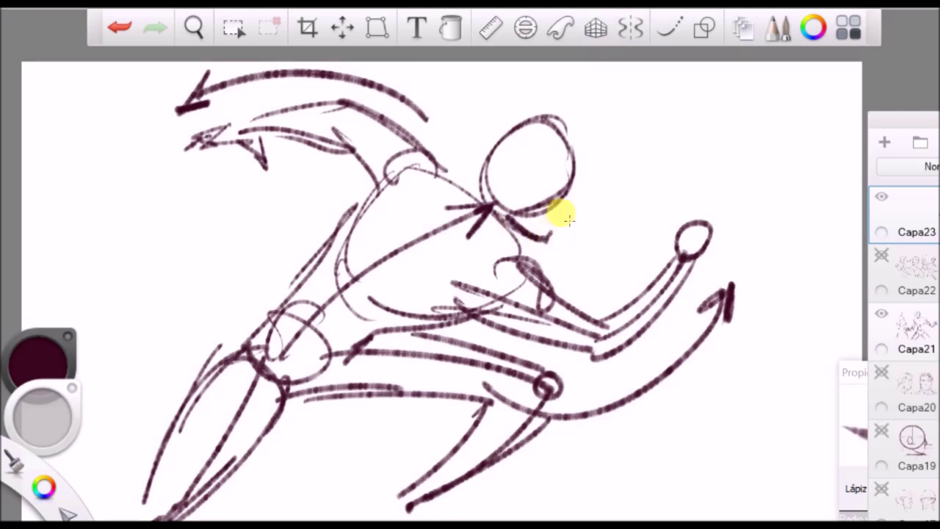
left_click_drag(565, 189, 573, 156)
left_click_drag(516, 169, 512, 192)
left_click_drag(476, 154, 497, 123)
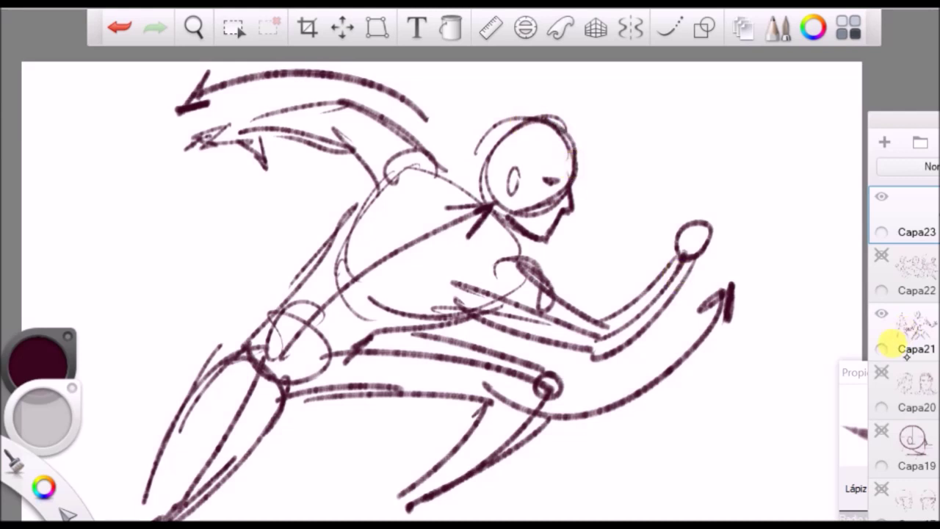
Change the brush colour to bright red and retrace the torso's direction arrow from the pelvis to the neck.
left_click(38, 358)
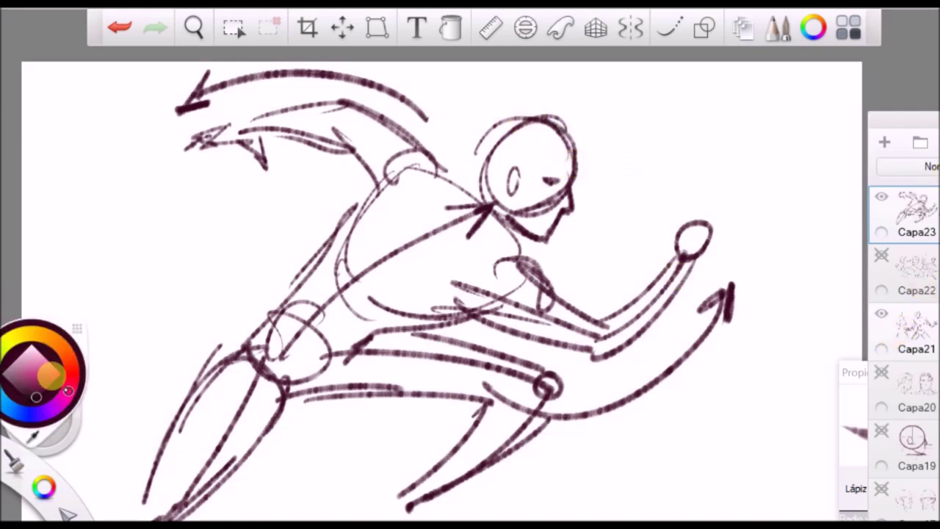
left_click(79, 376)
left_click_drag(73, 371, 70, 378)
left_click(512, 163)
mouse_move(309, 349)
left_mouse_down()
mouse_move(436, 231)
mouse_move(325, 315)
mouse_move(445, 215)
left_mouse_up()
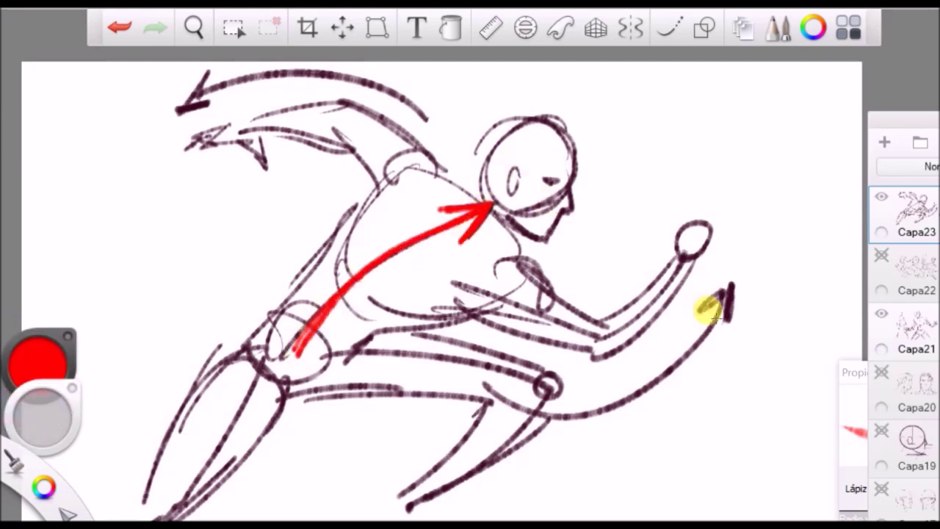
Mark the movement directions of the front arm, rear arm and bent front leg with red arrows.
left_click_drag(560, 445, 694, 376)
mouse_move(400, 118)
left_mouse_down()
mouse_move(315, 80)
mouse_move(184, 92)
mouse_move(157, 140)
left_mouse_up()
mouse_move(306, 419)
left_mouse_down()
mouse_move(380, 464)
mouse_move(365, 473)
left_mouse_up()
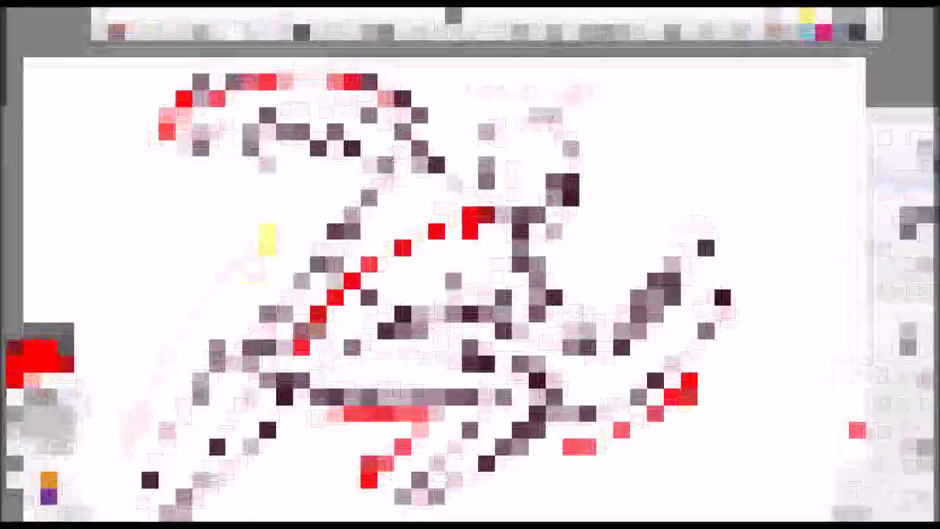